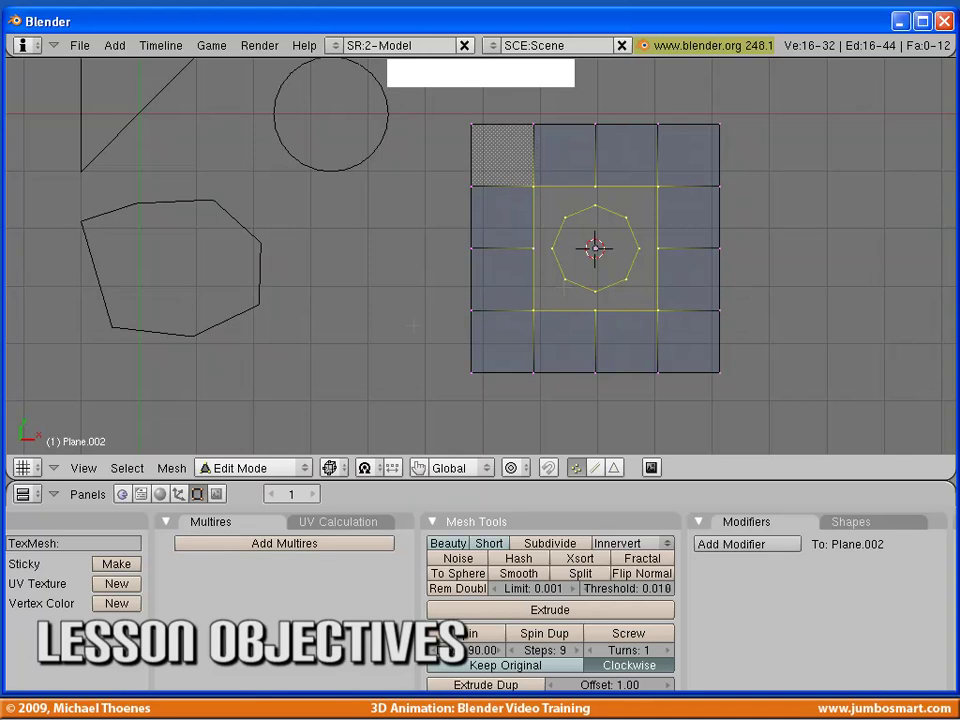
Step: Fill the gap between the octagon and the surrounding square edge loop in the subdivided plane with faces
{"action": "left_click", "coordinate": [171, 467]}
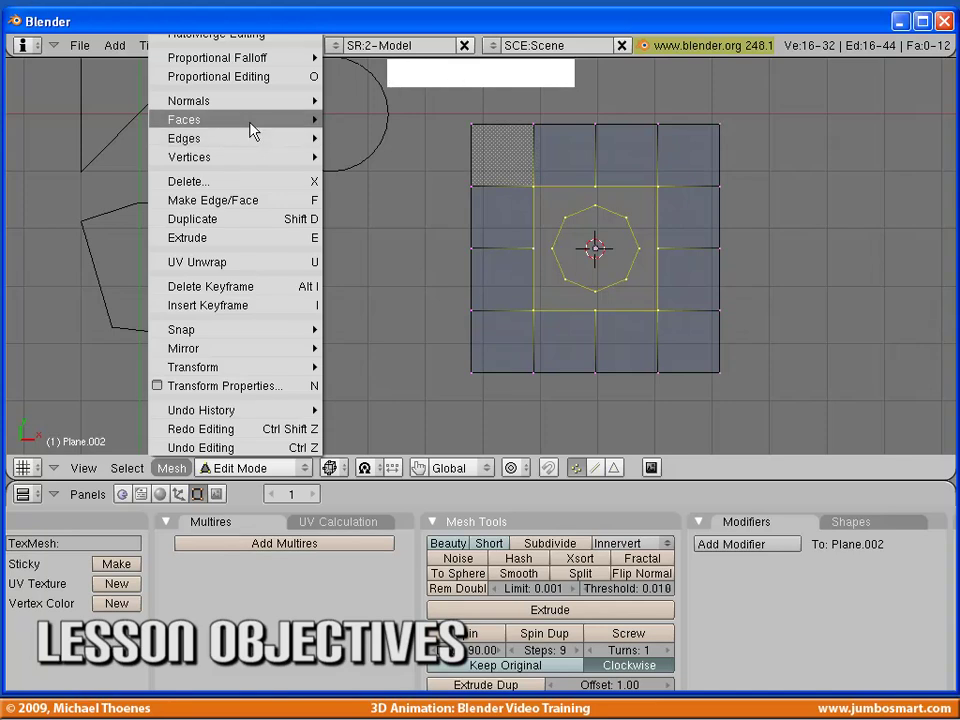
{"action": "mouse_move", "coordinate": [253, 132]}
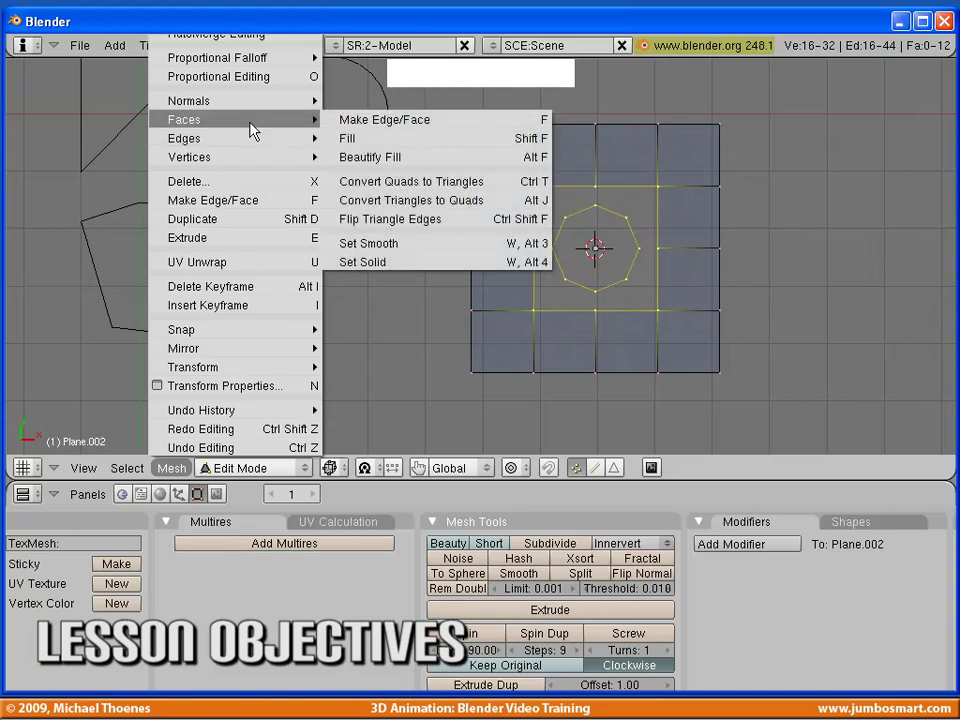
{"action": "left_click", "coordinate": [370, 145]}
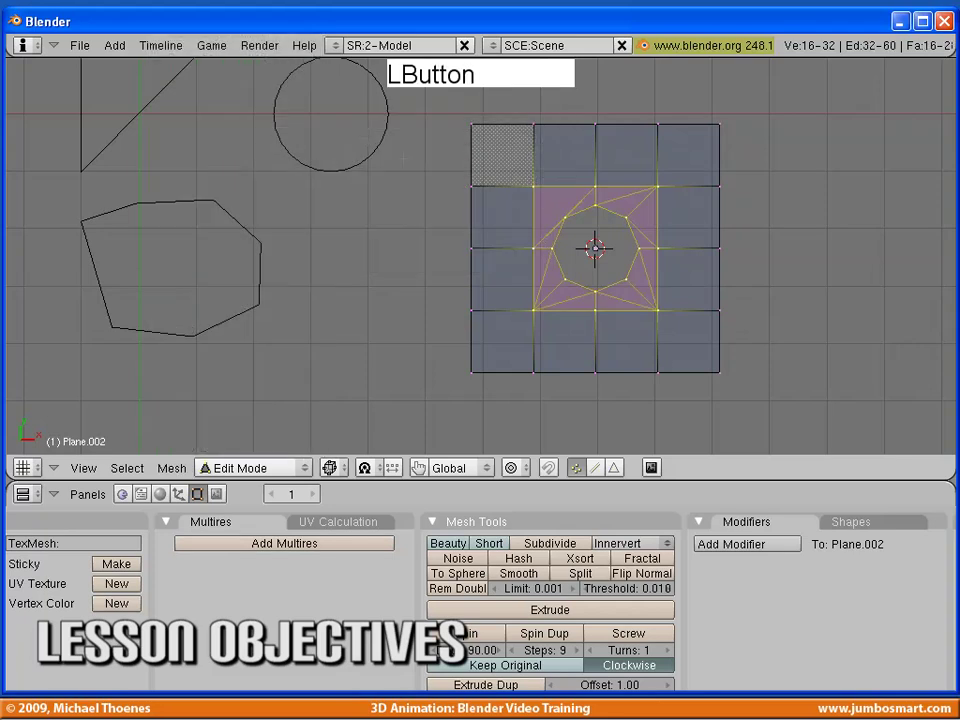
{"action": "scroll", "coordinate": [480, 255], "scroll_direction": "up", "scroll_amount": 3}
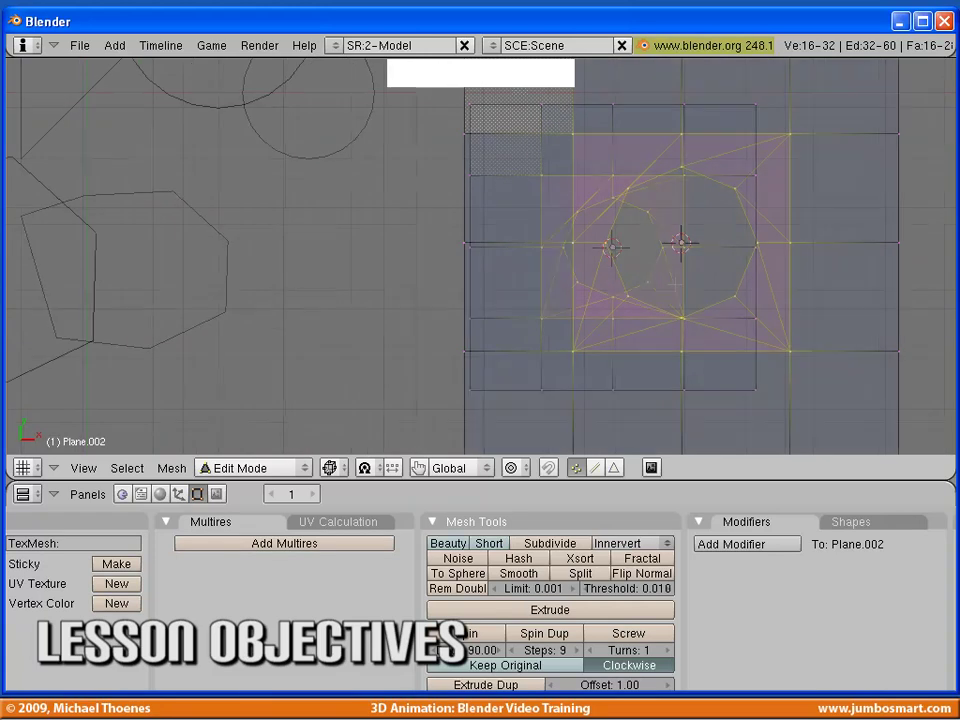
{"action": "middle_click_drag", "start_coordinate": [675, 284], "coordinate": [586, 250], "text": "shift"}
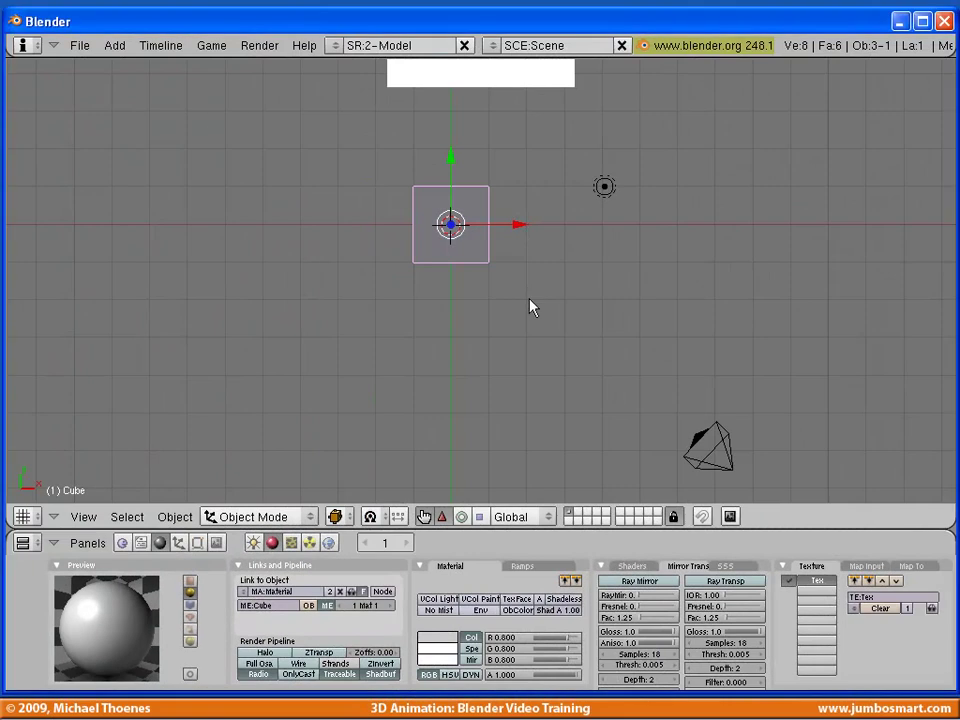
Step: Select the default lamp, camera and cube together and delete them from the scene
{"action": "left_click", "coordinate": [530, 300]}
{"action": "middle_click_drag", "start_coordinate": [530, 300], "coordinate": [580, 323], "text": "shift"}
{"action": "scroll", "coordinate": [533, 304], "scroll_direction": "up", "scroll_amount": 1}
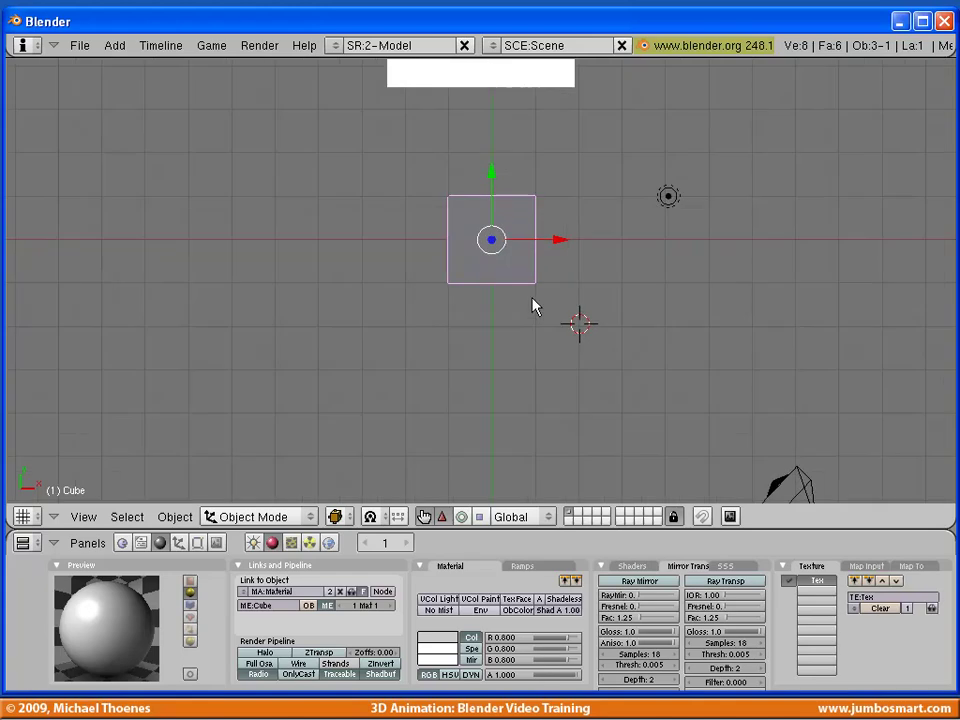
{"action": "right_click", "coordinate": [666, 201]}
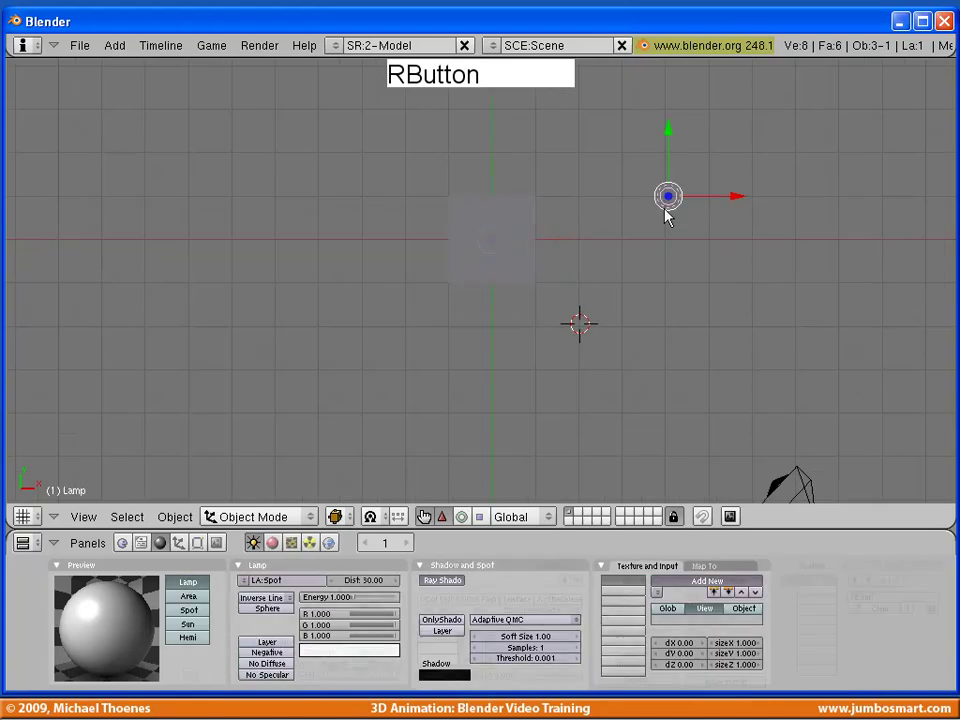
{"action": "scroll", "coordinate": [700, 324], "scroll_direction": "down", "scroll_amount": 1}
{"action": "middle_click_drag", "start_coordinate": [700, 324], "coordinate": [709, 416], "text": "shift"}
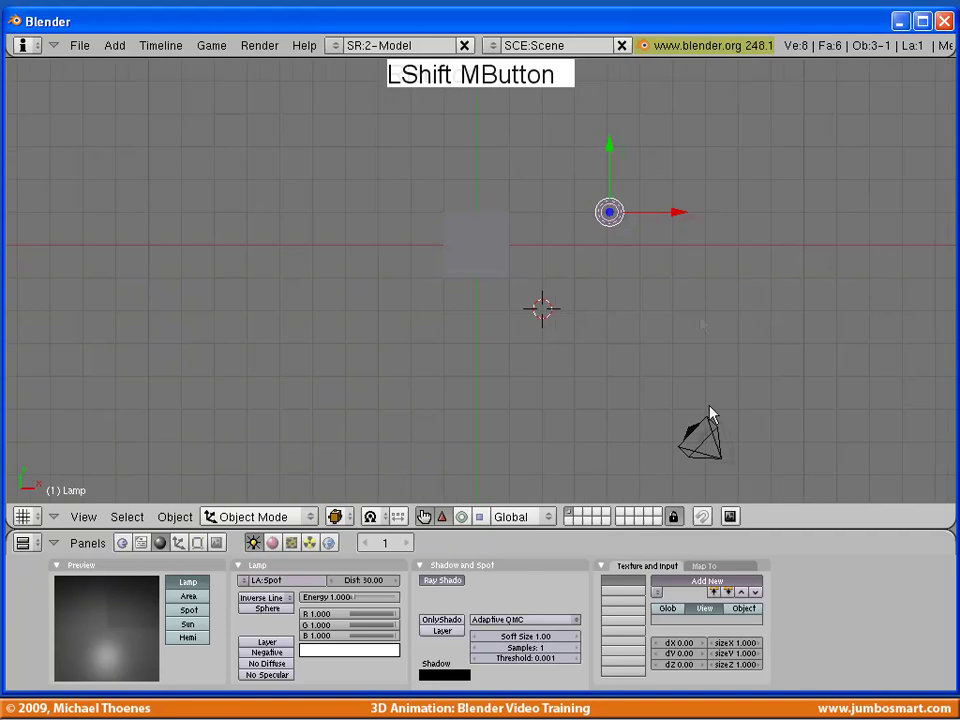
{"action": "right_click", "coordinate": [709, 416], "text": "shift"}
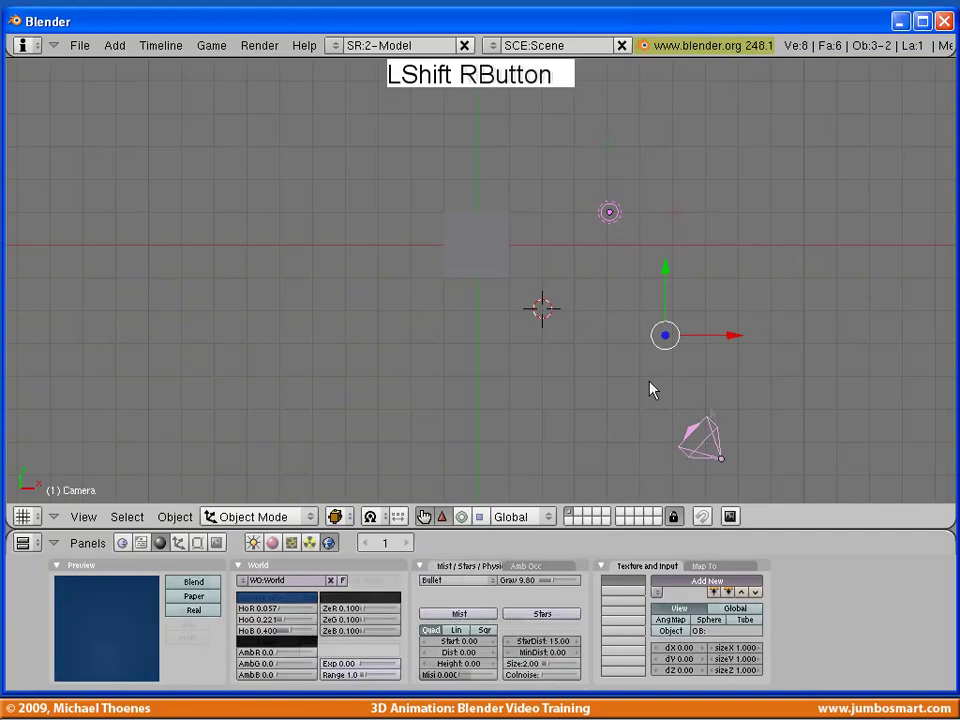
{"action": "right_click", "coordinate": [506, 266], "text": "shift"}
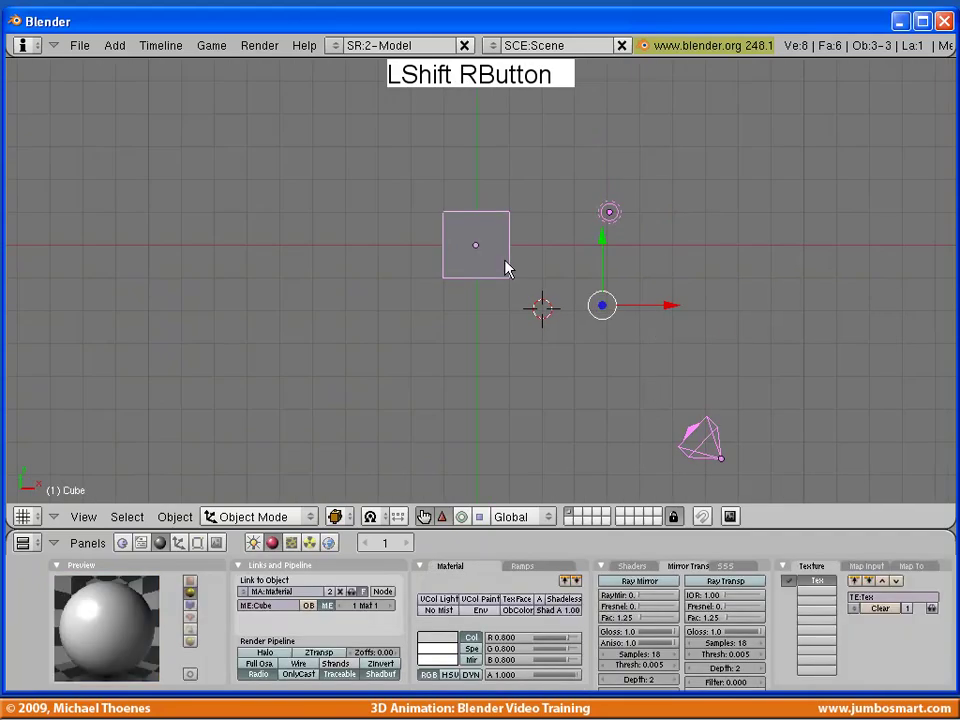
{"action": "key", "text": "x"}
{"action": "left_click", "coordinate": [506, 266]}
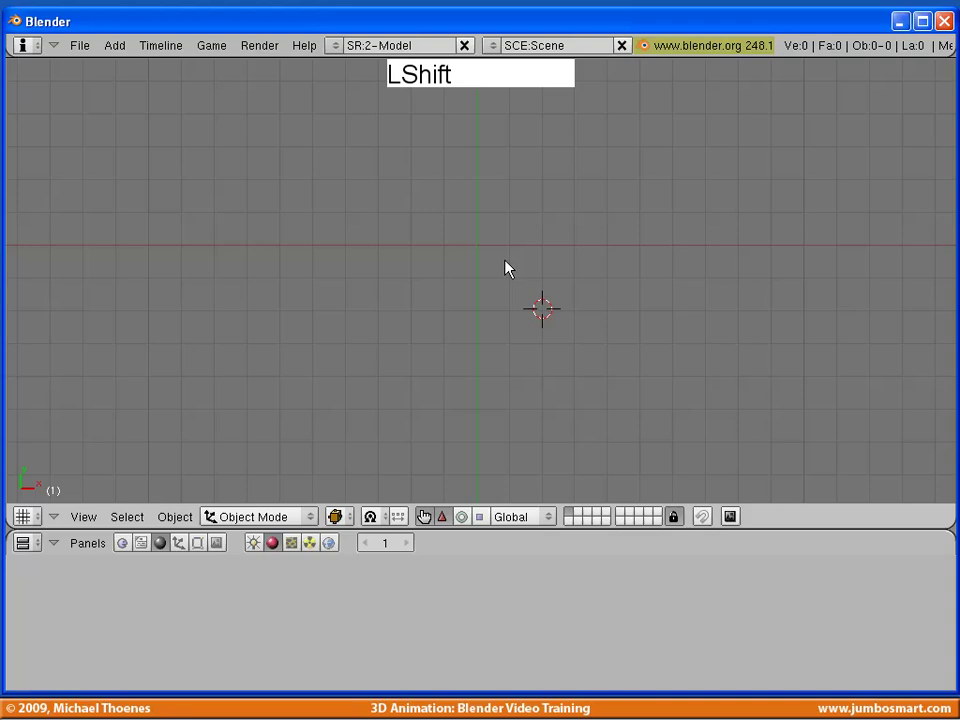
Step: Reset the 3D cursor to the scene origin and add a mesh plane there
{"action": "key", "text": "shift+c"}
{"action": "middle_click_drag", "start_coordinate": [508, 268], "coordinate": [506, 315], "text": "shift"}
{"action": "key", "text": "space"}
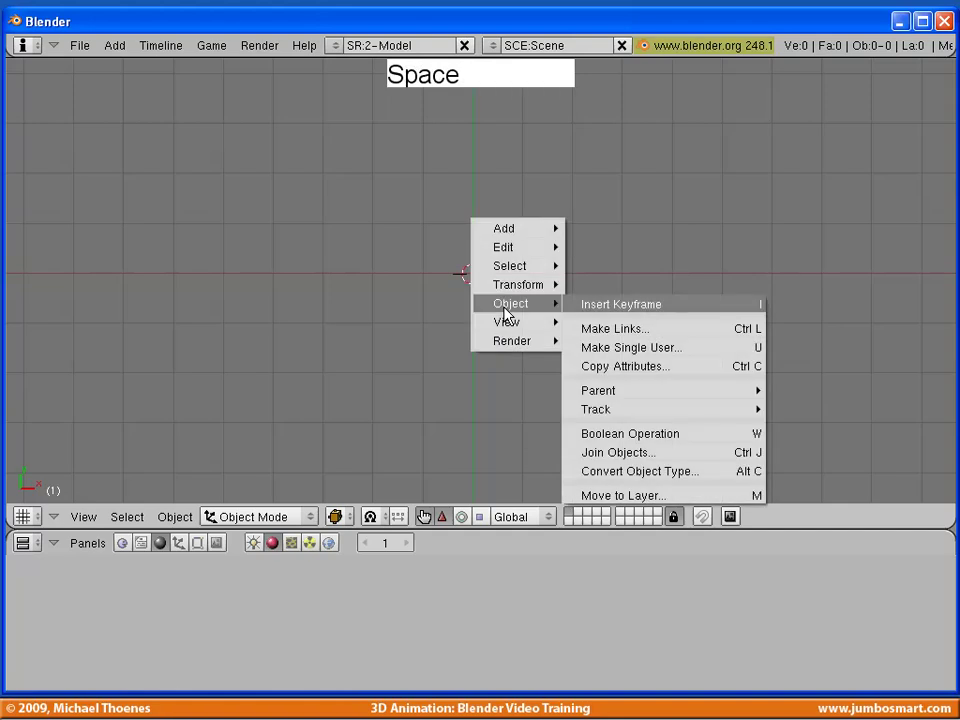
{"action": "mouse_move", "coordinate": [528, 228]}
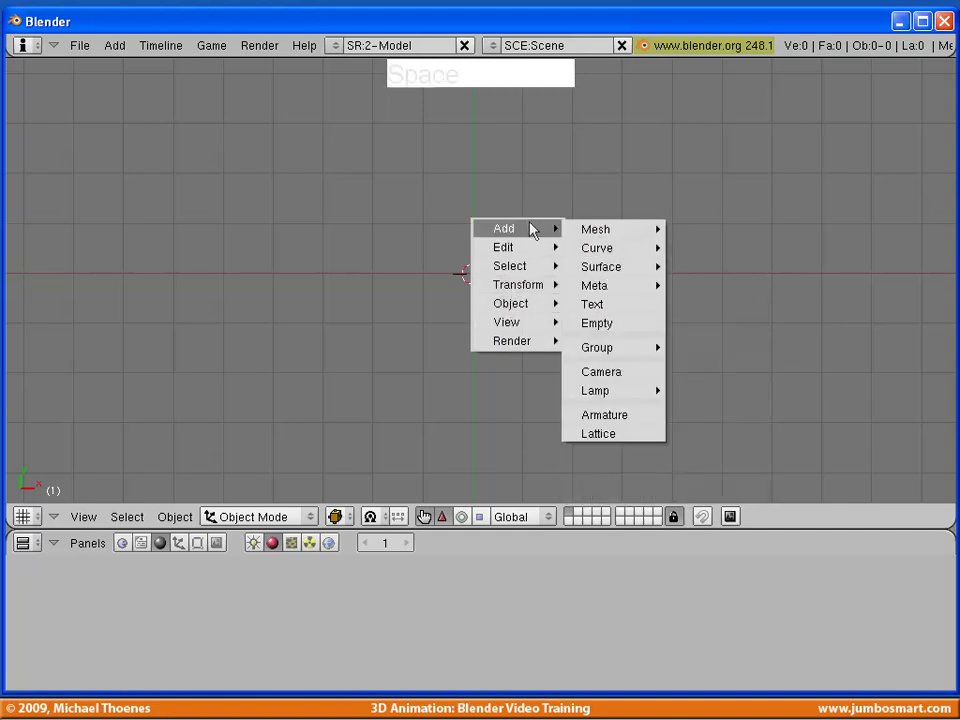
{"action": "mouse_move", "coordinate": [606, 231]}
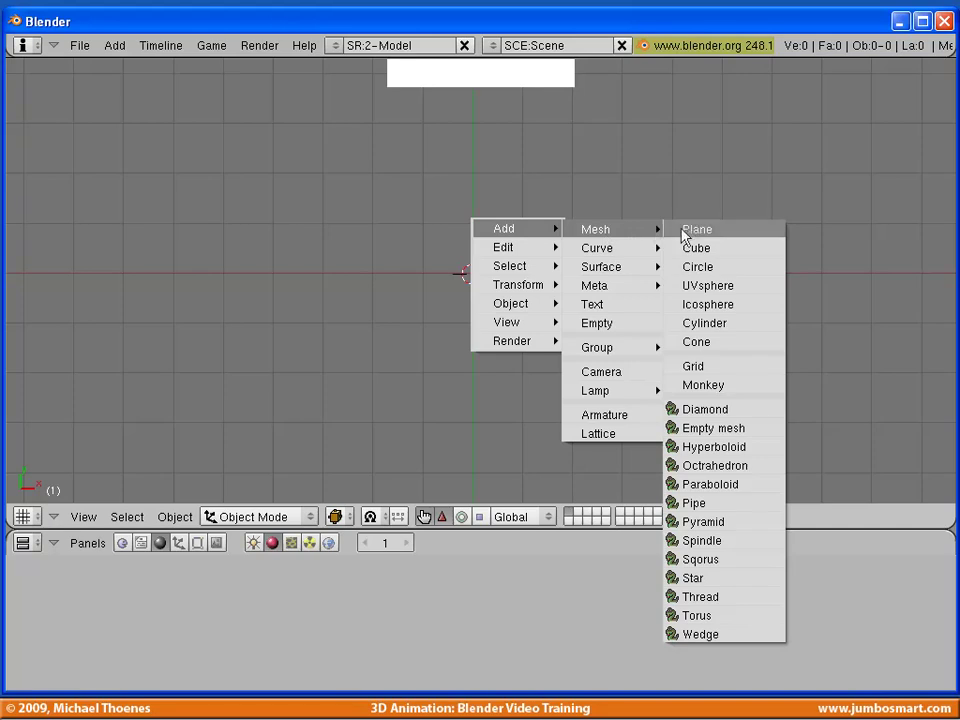
{"action": "left_click", "coordinate": [686, 231]}
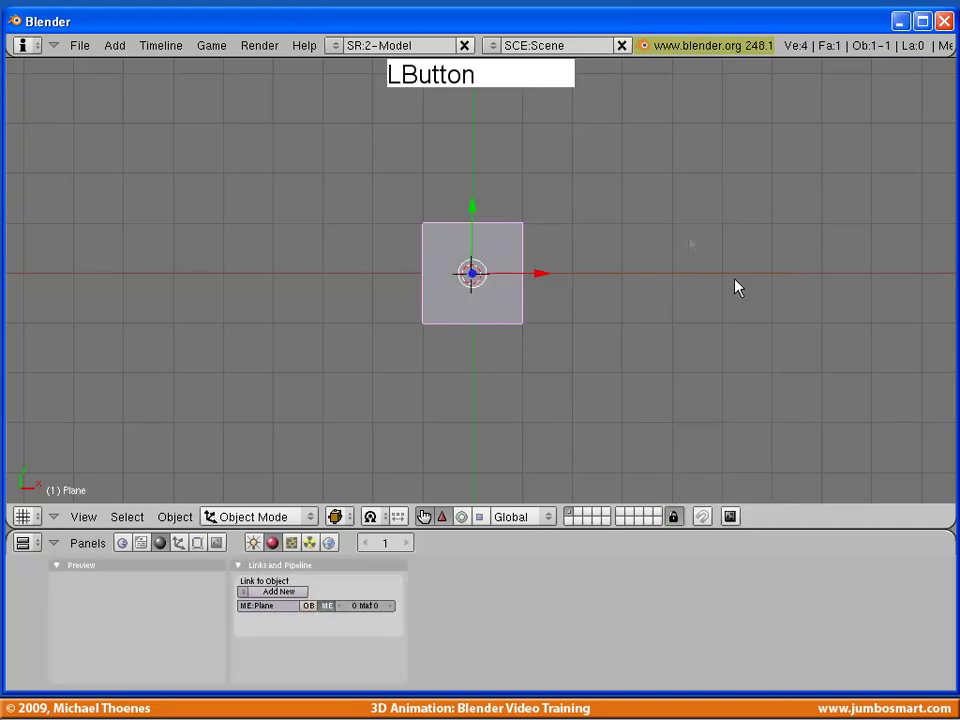
Step: Move the plane about 5 units in the negative direction along the global X axis
{"action": "key", "text": "g"}
{"action": "middle_click", "coordinate": [503, 290]}
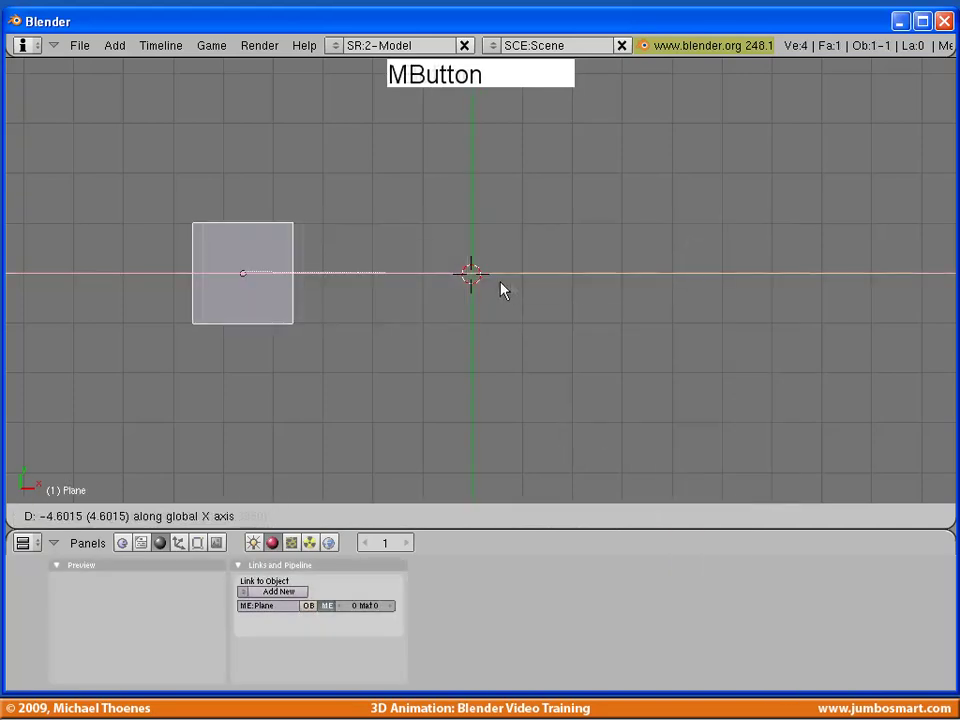
{"action": "left_click", "coordinate": [471, 289]}
Step: Add an unfilled mesh circle with 24 vertices at the 3D cursor
{"action": "key", "text": "space"}
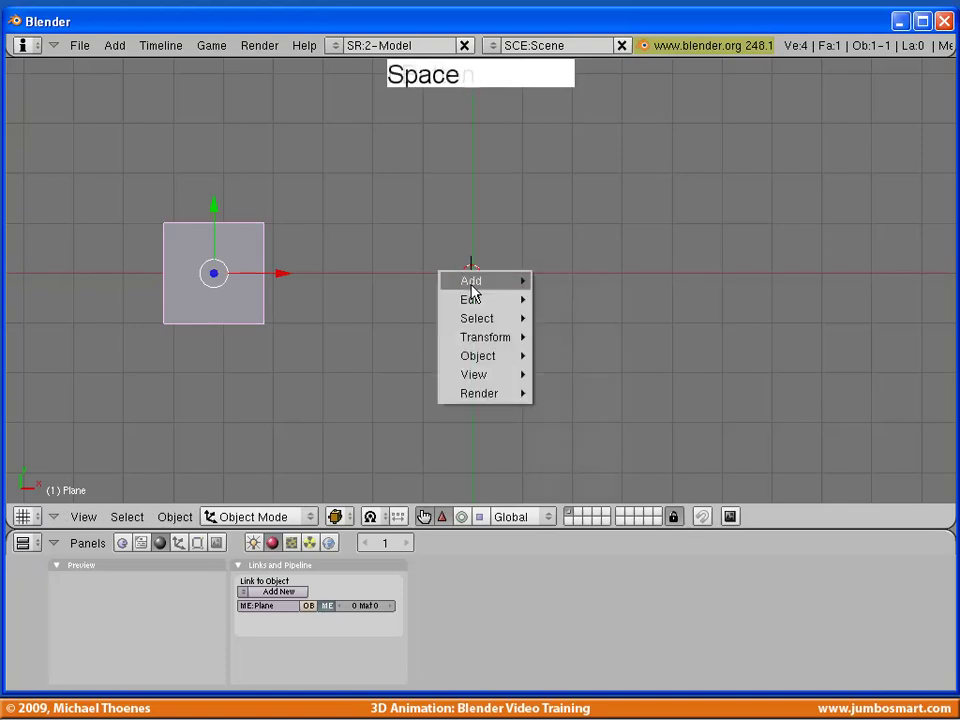
{"action": "mouse_move", "coordinate": [473, 285]}
{"action": "mouse_move", "coordinate": [552, 283]}
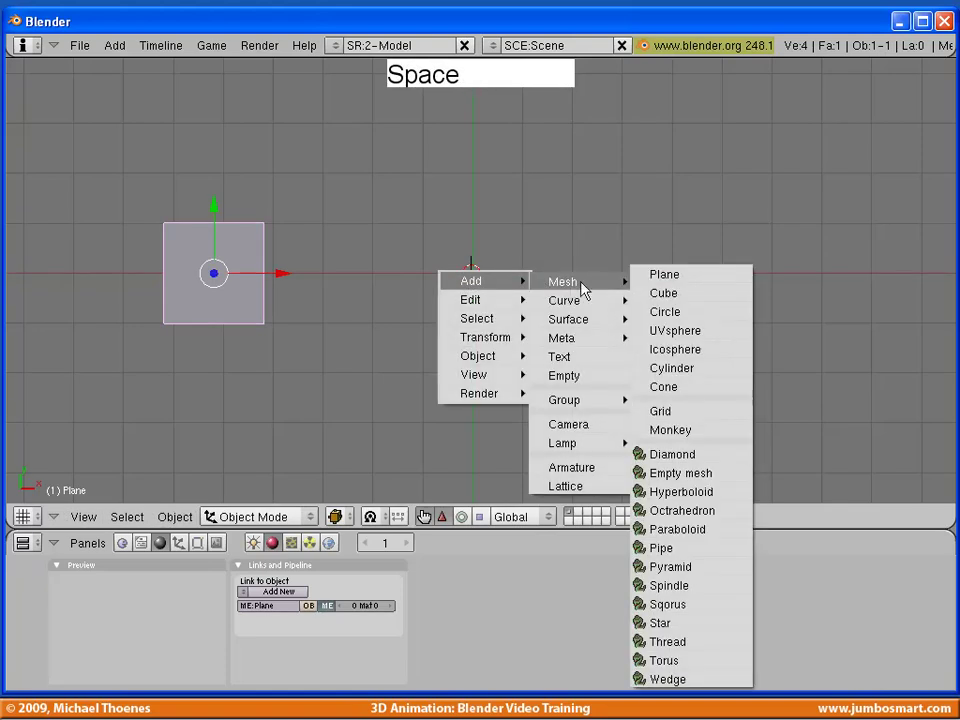
{"action": "left_click", "coordinate": [713, 318]}
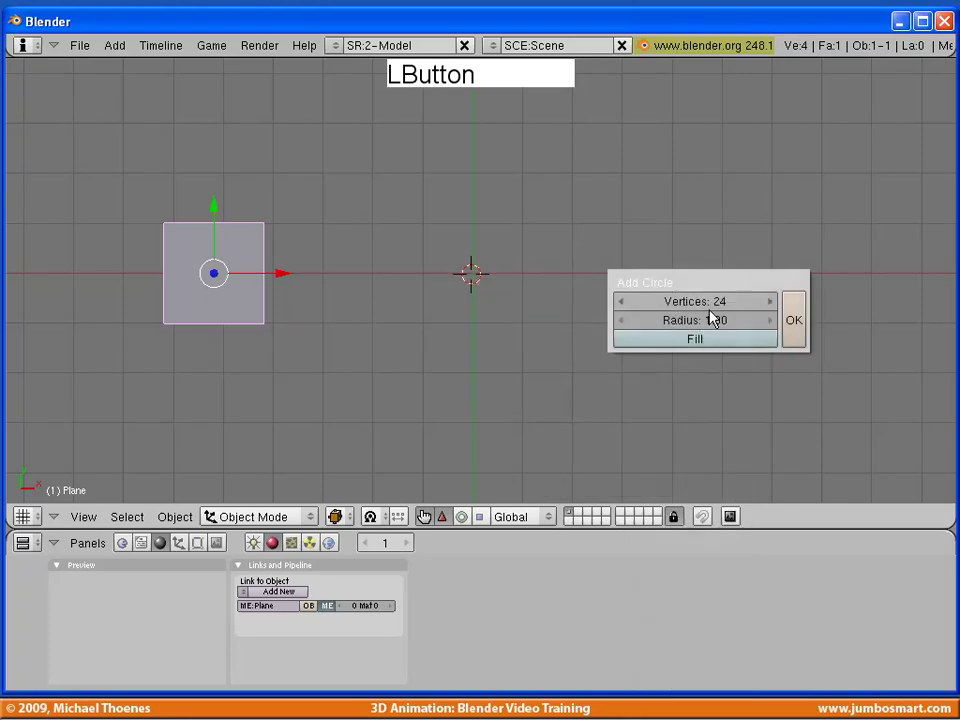
{"action": "left_click", "coordinate": [794, 322]}
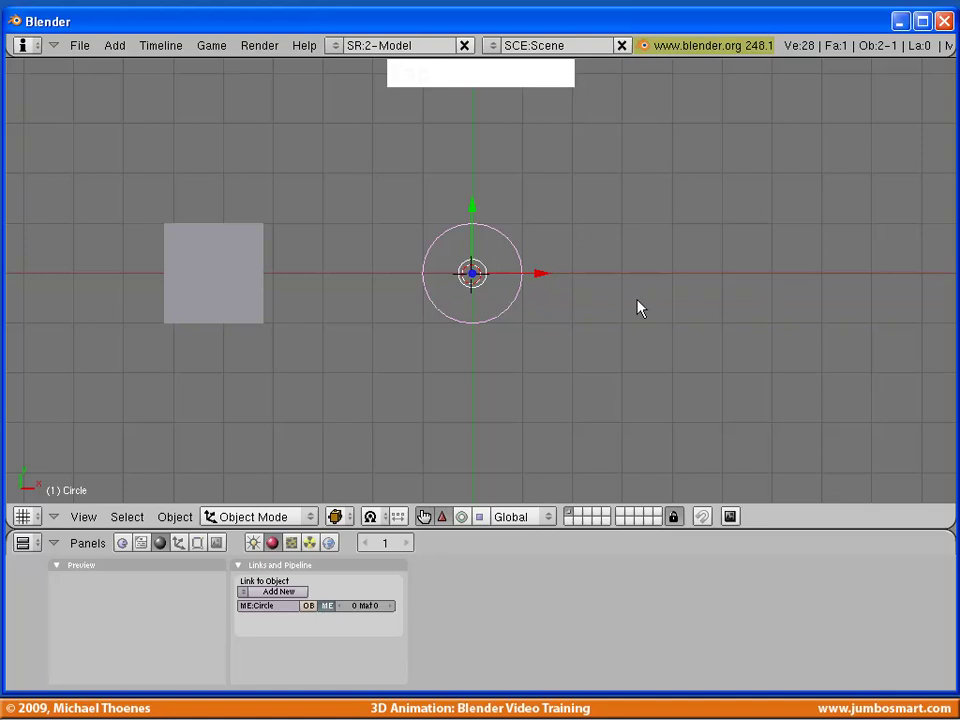
Step: Examine the circle's vertices in Edit Mode by selecting one on its upper right, and return to Object Mode
{"action": "key", "text": "Tab"}
{"action": "right_click", "coordinate": [538, 238]}
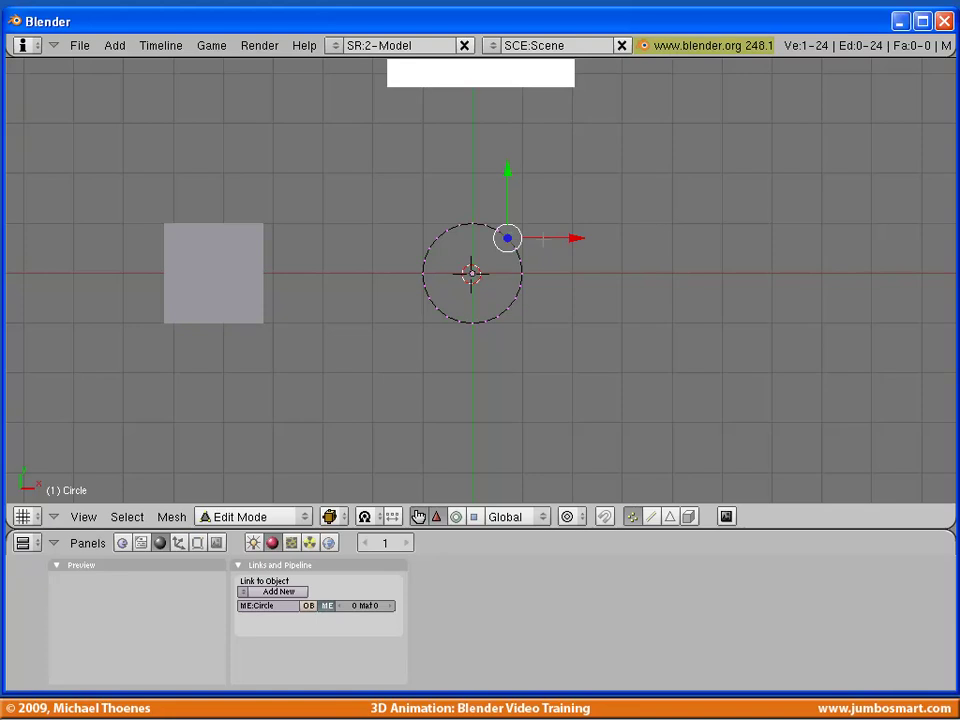
{"action": "key", "text": "Tab"}
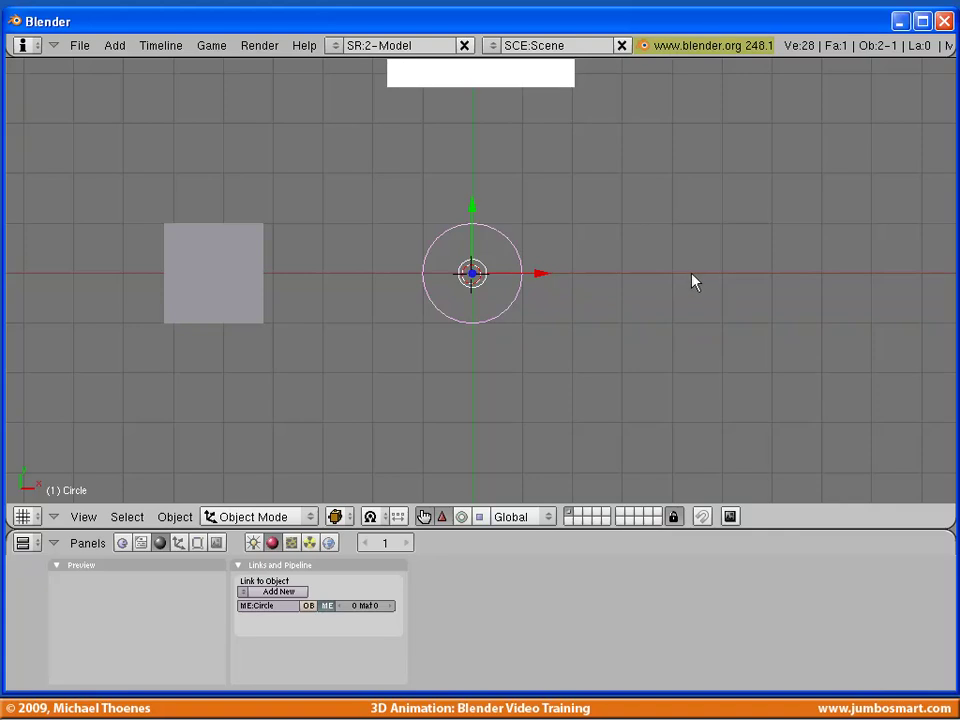
Step: Move the circle about 6 units in the positive direction along the global X axis
{"action": "left_click_drag", "start_coordinate": [519, 327], "coordinate": [493, 345]}
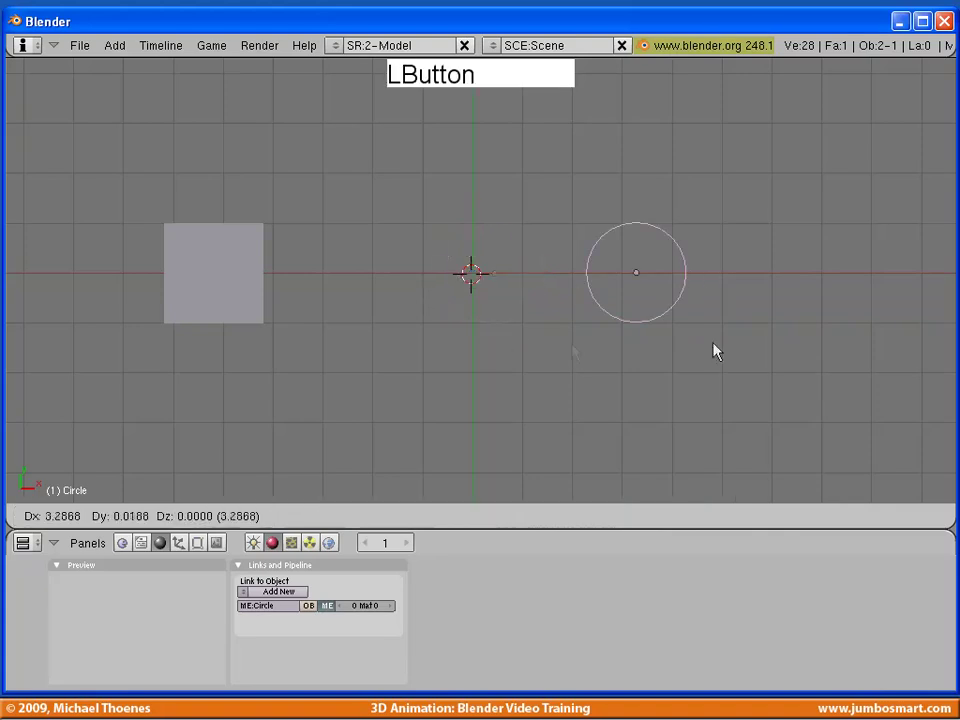
{"action": "middle_click", "coordinate": [740, 348]}
{"action": "left_click", "coordinate": [848, 351]}
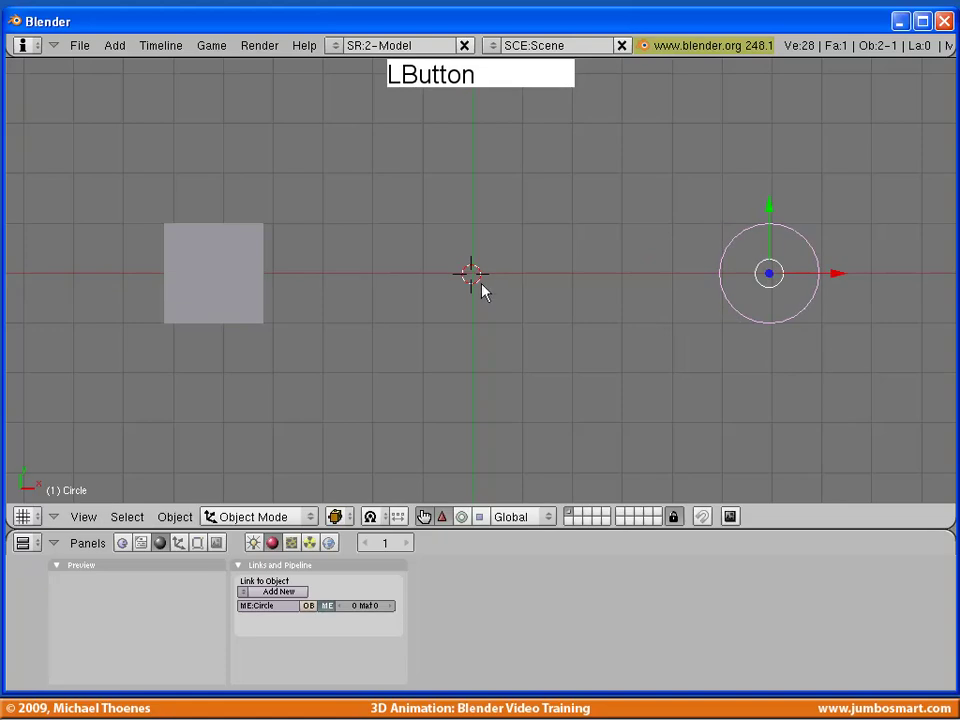
Step: Add a second mesh plane at the scene origin, between the first plane and the circle
{"action": "key", "text": "space"}
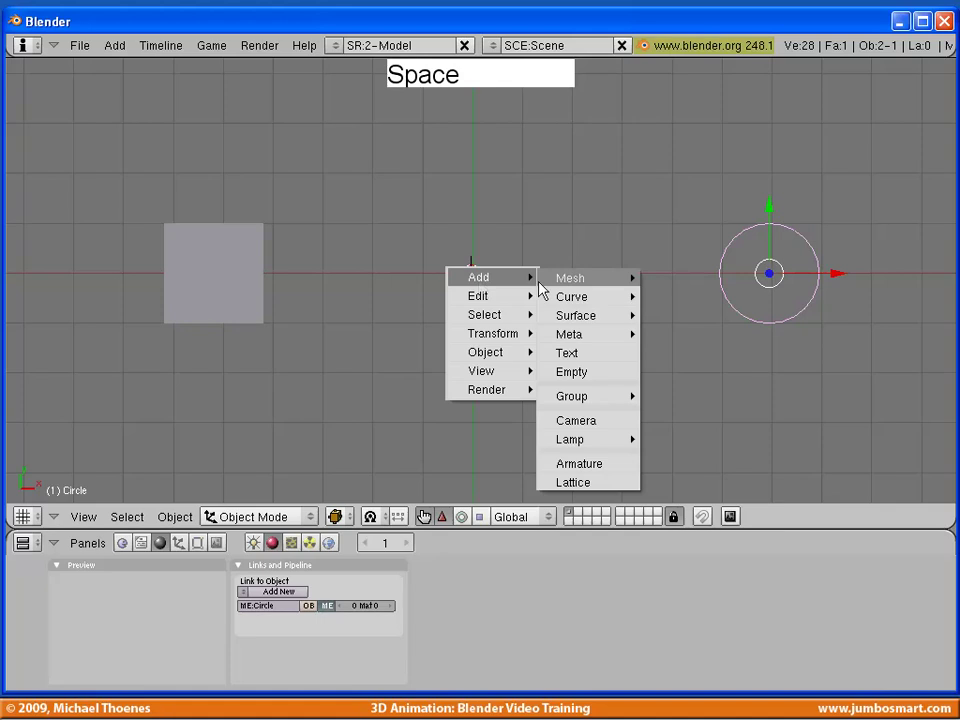
{"action": "mouse_move", "coordinate": [578, 280]}
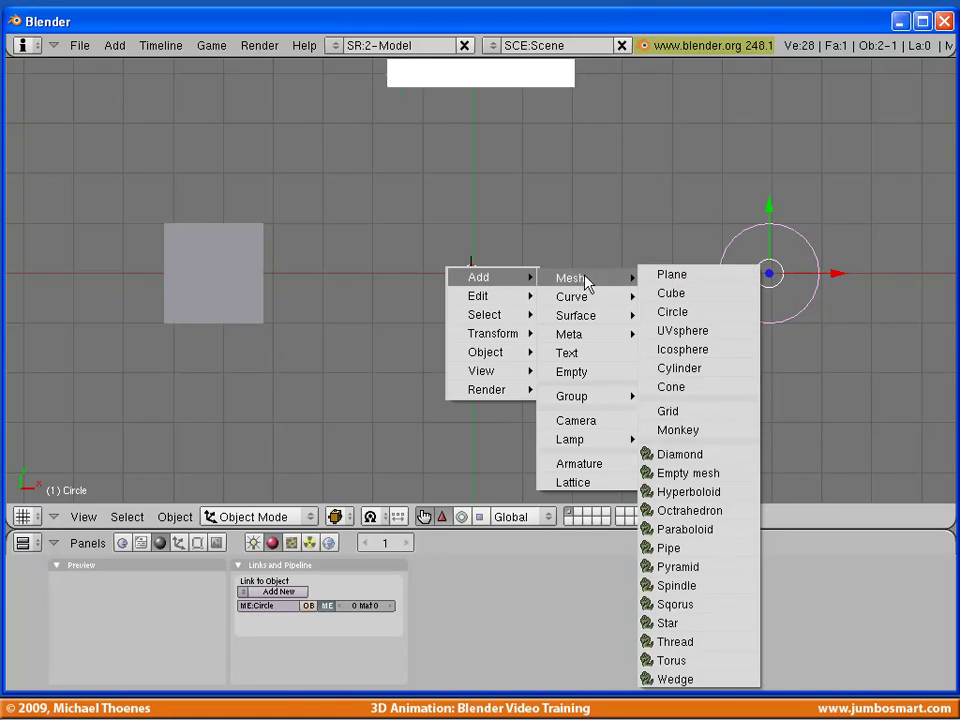
{"action": "left_click", "coordinate": [669, 276]}
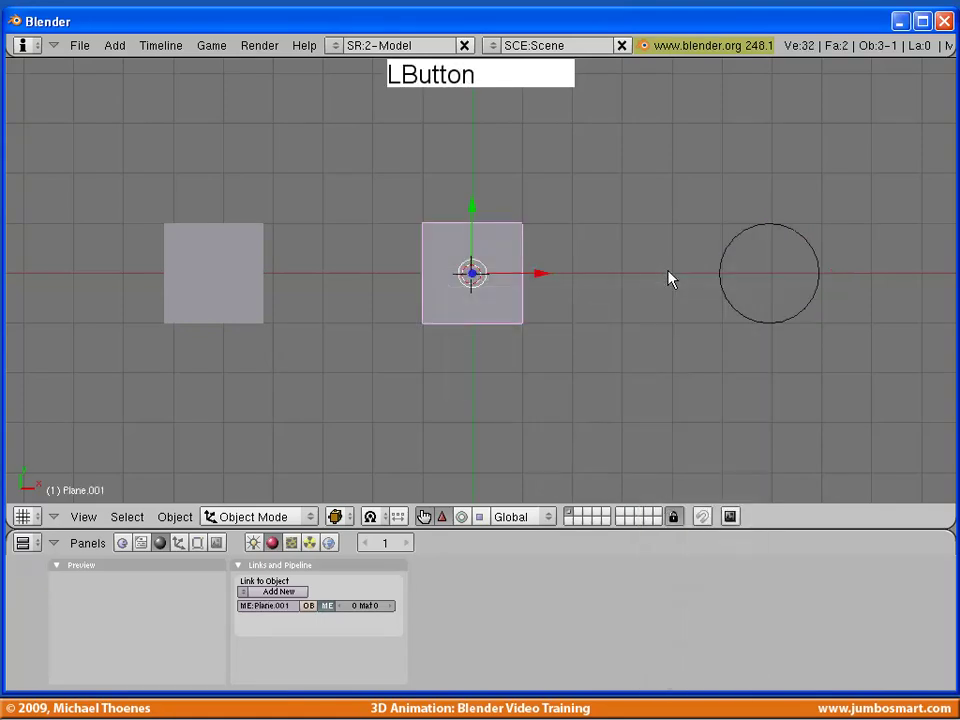
Step: Delete the middle plane's lower-right vertex in Edit Mode and return to Object Mode
{"action": "key", "text": "Tab"}
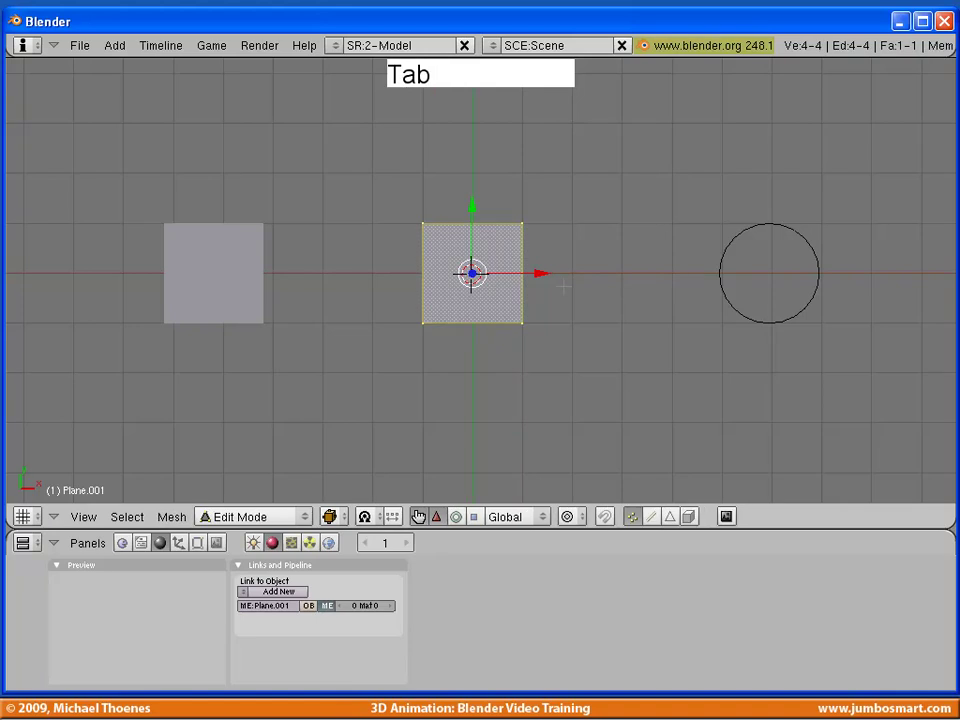
{"action": "right_click", "coordinate": [521, 322]}
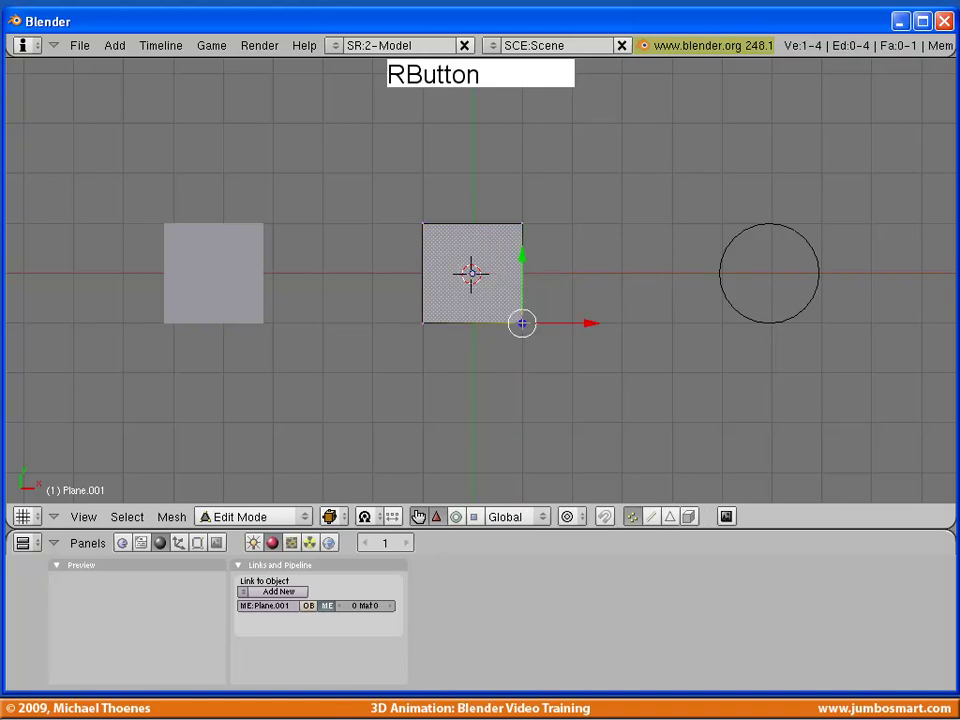
{"action": "key", "text": "x"}
{"action": "left_click", "coordinate": [521, 322]}
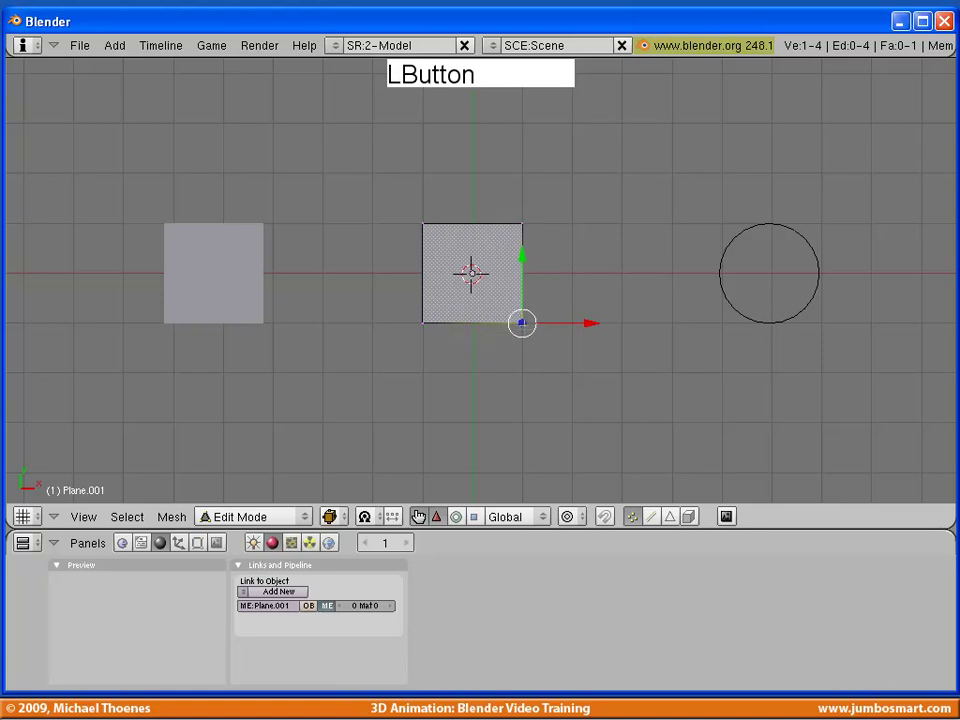
{"action": "key", "text": "x"}
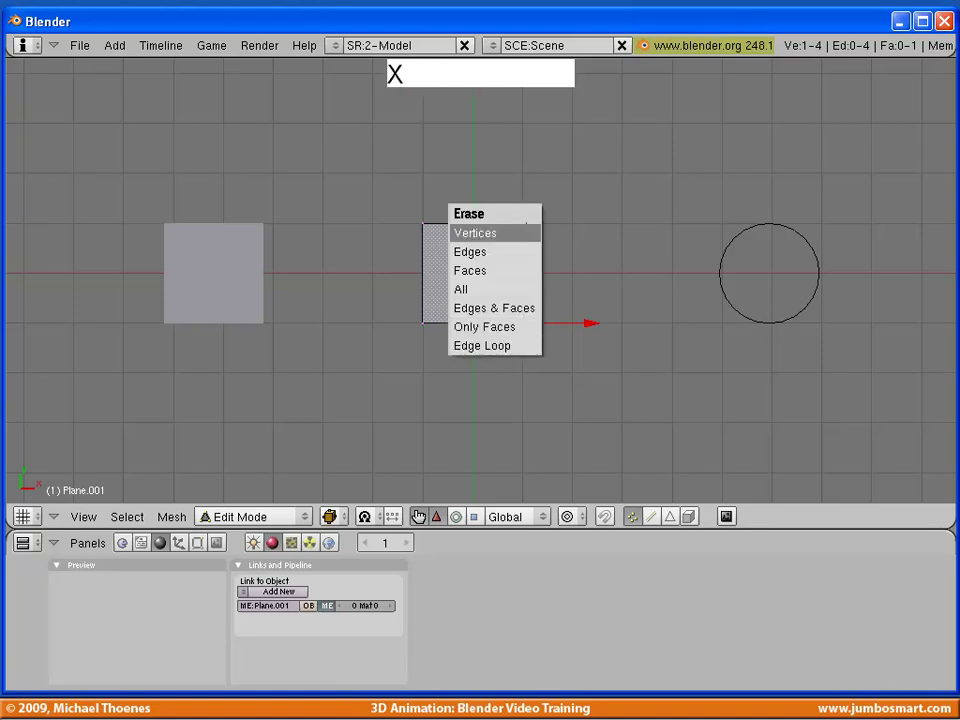
{"action": "left_click", "coordinate": [526, 228]}
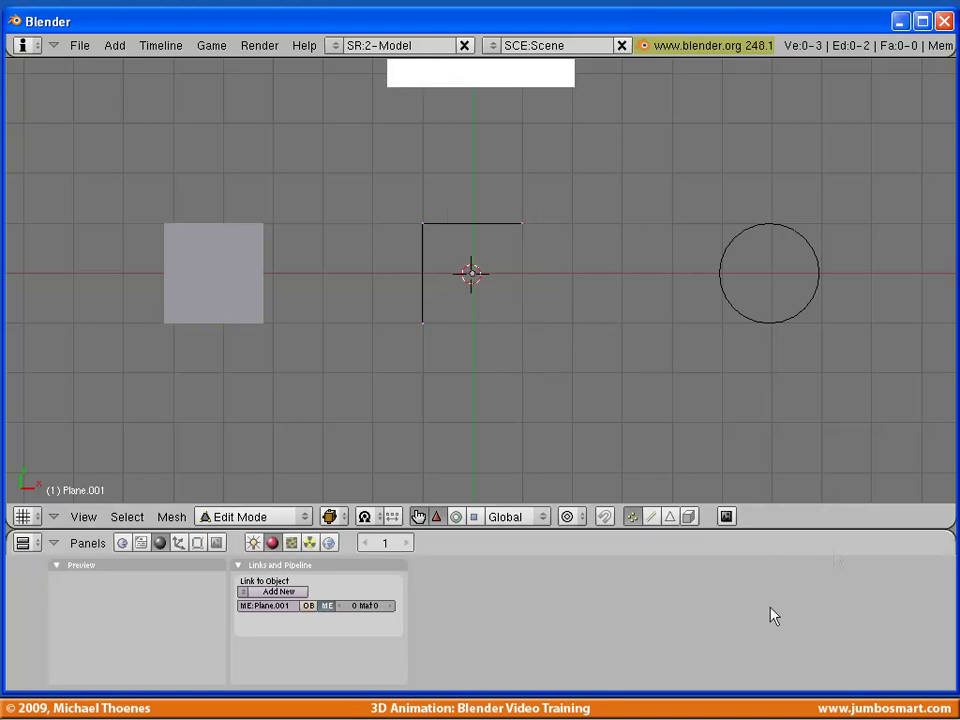
{"action": "key", "text": "Tab"}
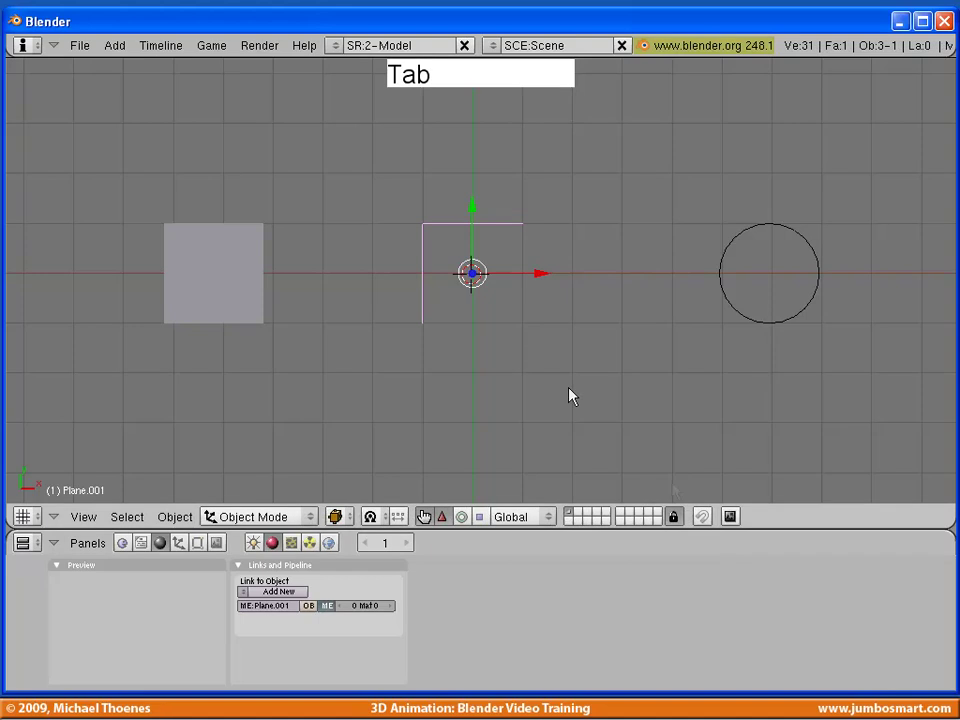
Step: Select the leftmost plane and enter Edit Mode on its mesh
{"action": "right_click", "coordinate": [238, 293]}
{"action": "key", "text": "Tab"}
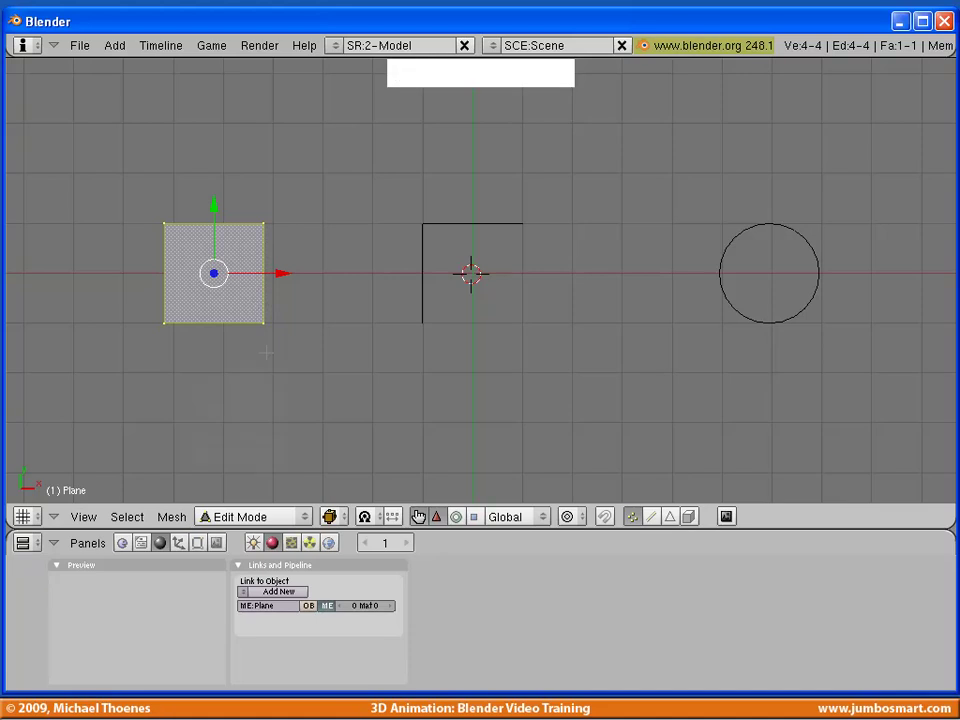
Step: Try erasing the leftmost plane's selected geometry with the Faces option, and undo the deletion
{"action": "key", "text": "x"}
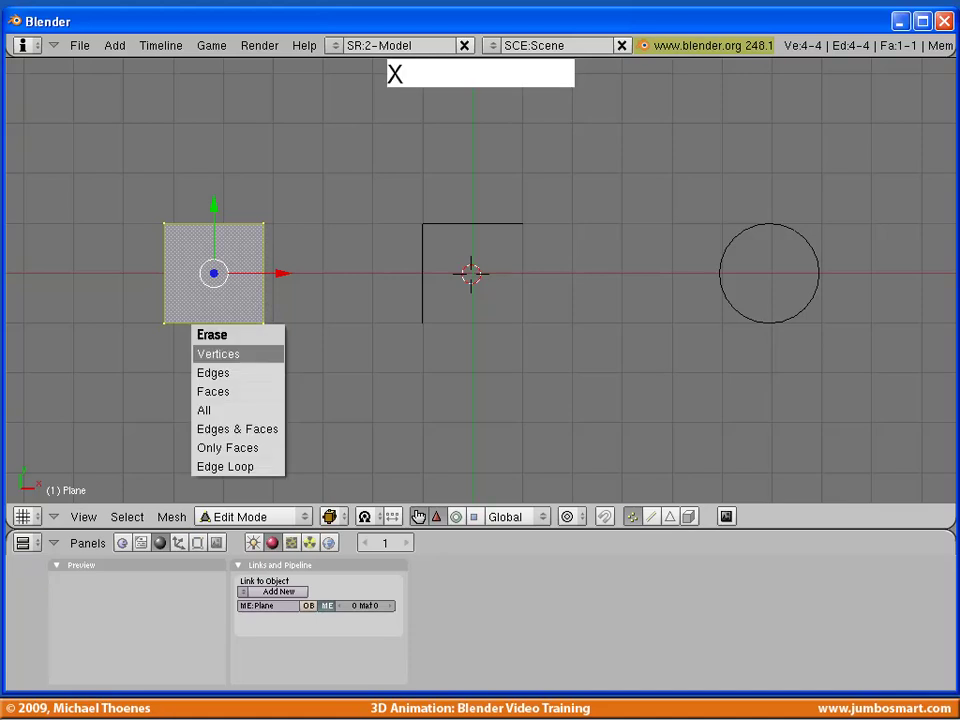
{"action": "left_click", "coordinate": [258, 399]}
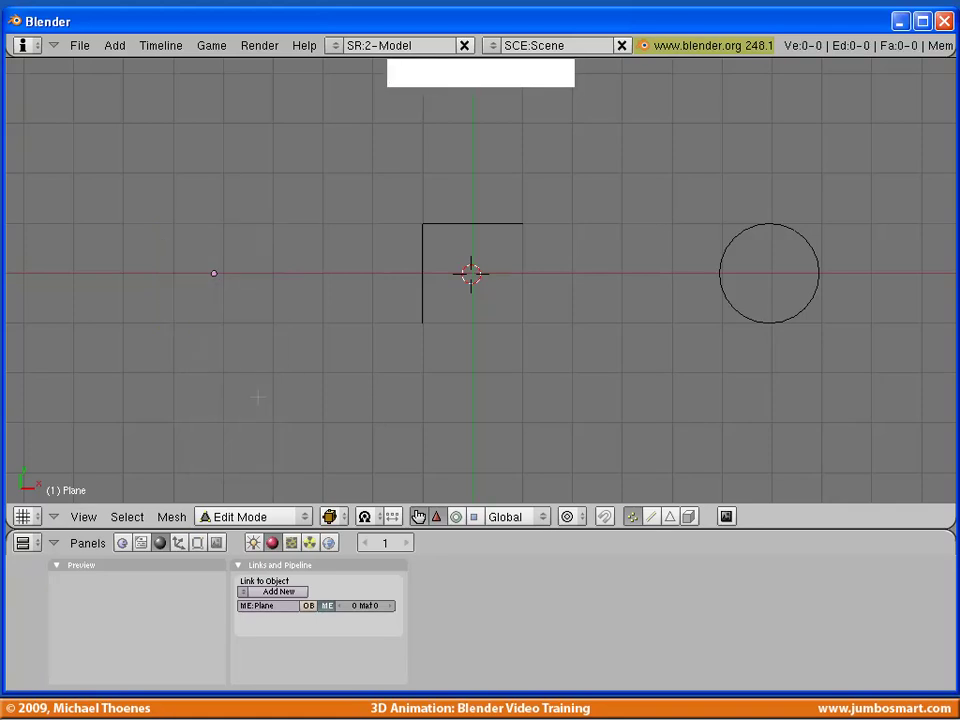
{"action": "key", "text": "ctrl+x"}
{"action": "key", "text": "x"}
{"action": "key", "text": "ctrl+z"}
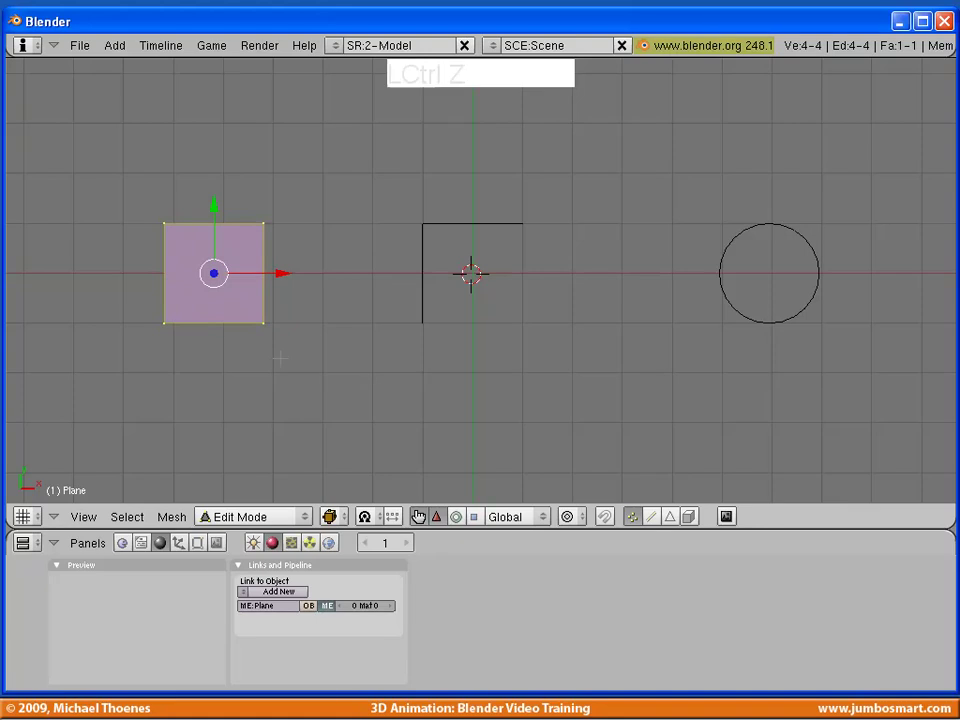
Step: Erase the leftmost plane's face with the Only Faces option, keeping its square outline, and return to Object Mode
{"action": "key", "text": "x"}
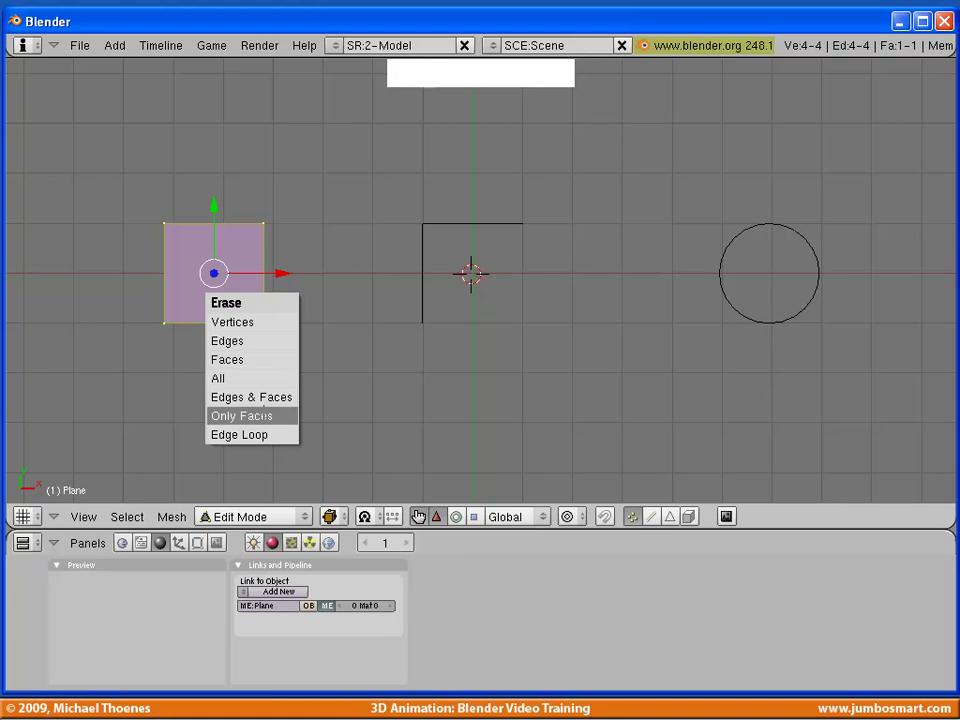
{"action": "left_click", "coordinate": [264, 415]}
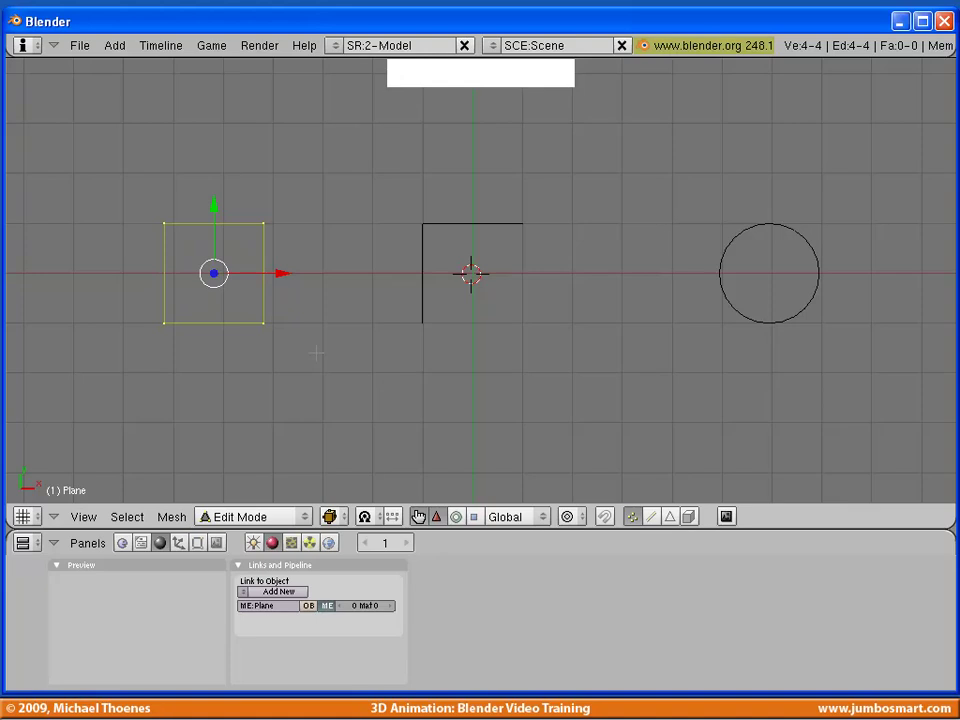
{"action": "key", "text": "Tab"}
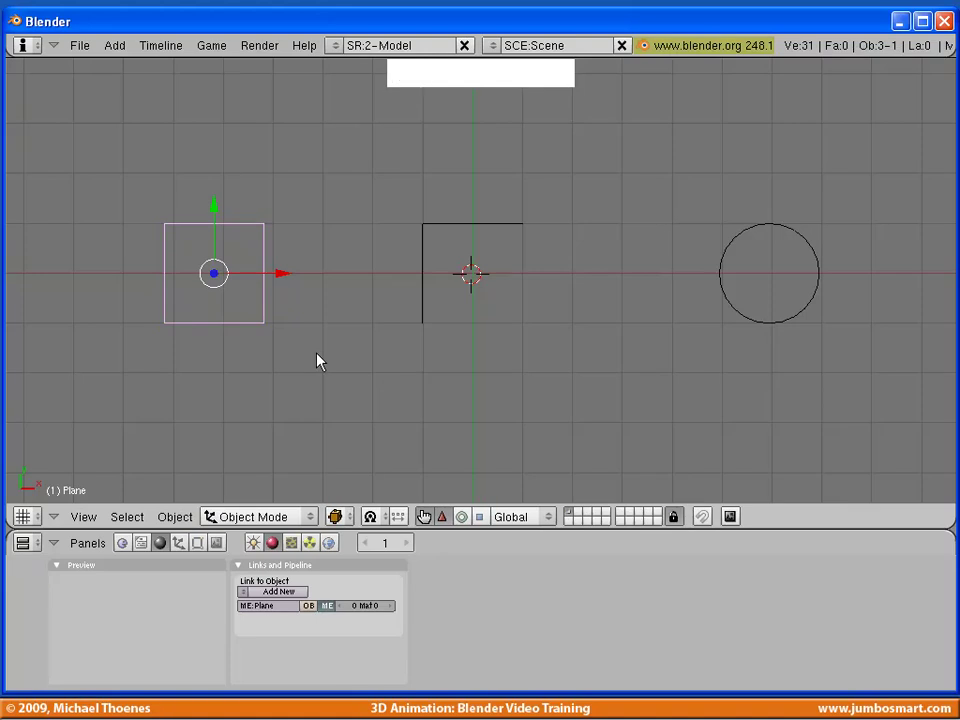
Step: Orbit to an angled view of the three outlines and switch the viewport to wireframe display
{"action": "key", "text": "shift"}
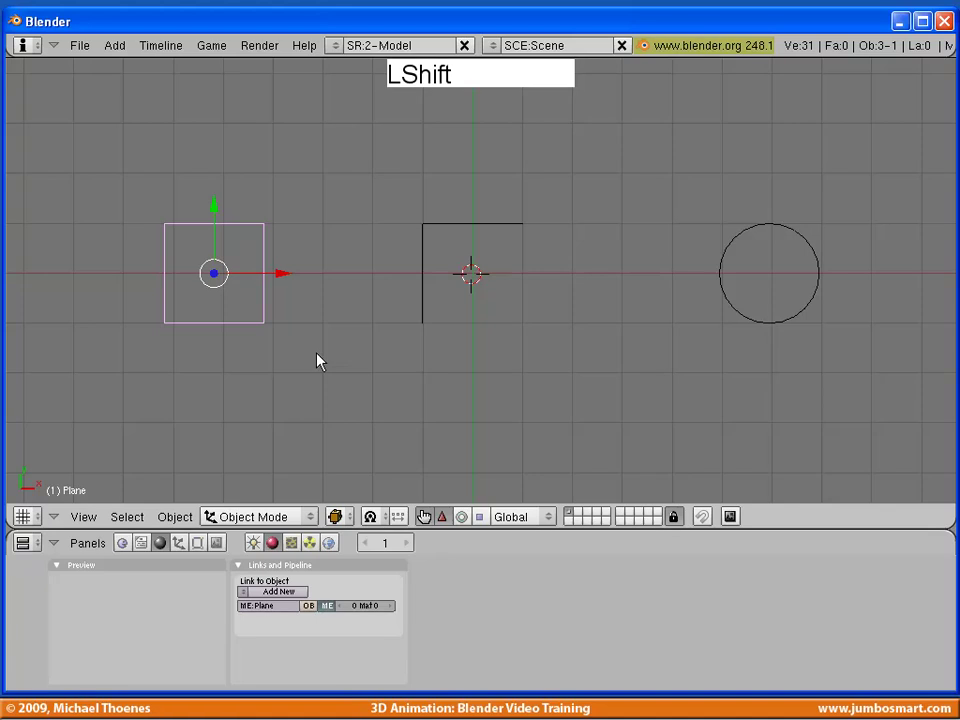
{"action": "middle_click_drag", "start_coordinate": [332, 371], "coordinate": [531, 375], "text": "shift"}
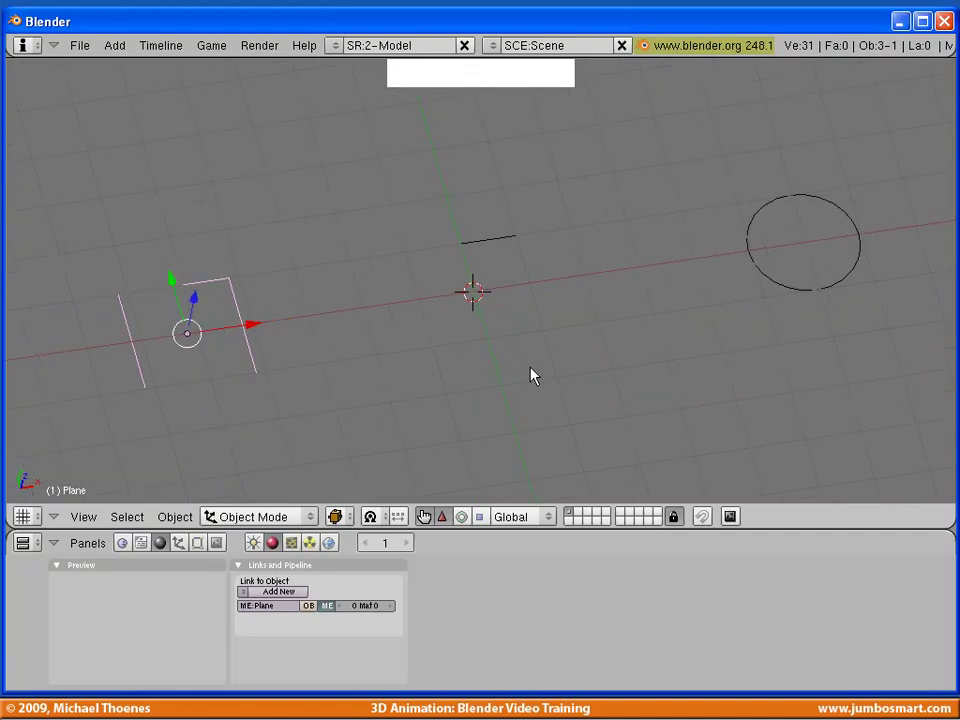
{"action": "key", "text": "z"}
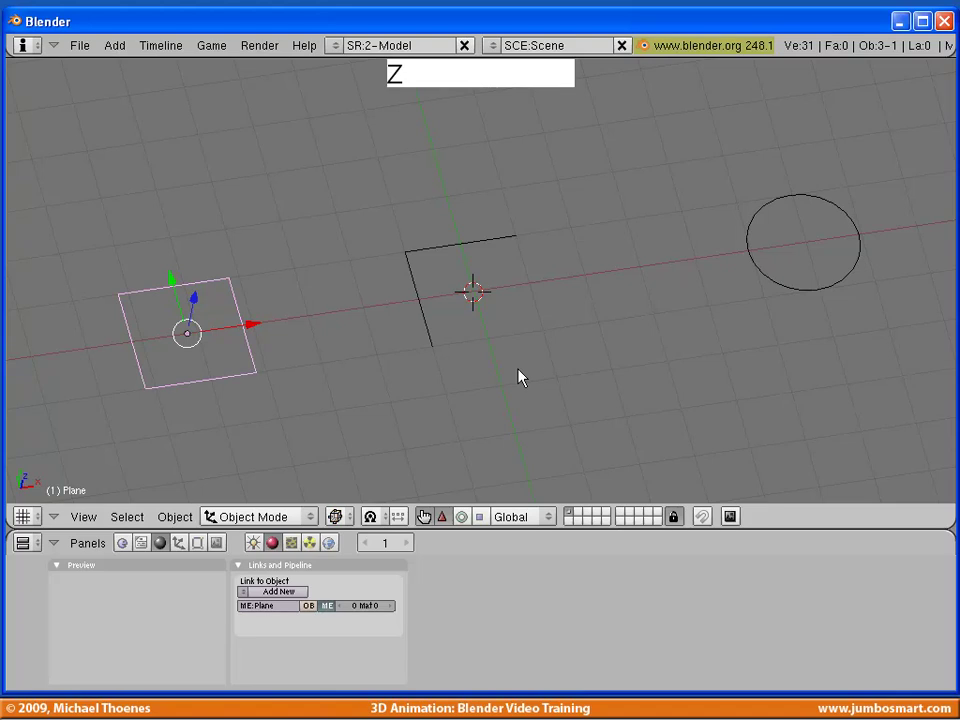
{"action": "middle_click_drag", "start_coordinate": [518, 377], "coordinate": [533, 345], "text": "shift"}
Step: Move the circle and the square outline along the X axis, closer to the L-shaped outline at the origin
{"action": "right_click", "coordinate": [446, 316]}
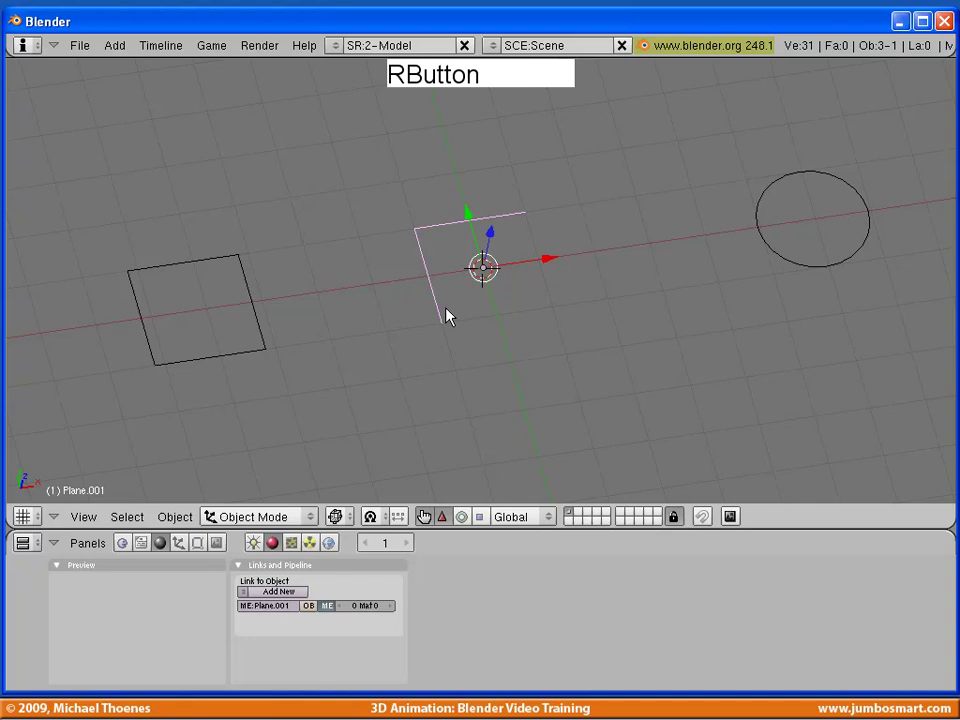
{"action": "right_click", "coordinate": [756, 280]}
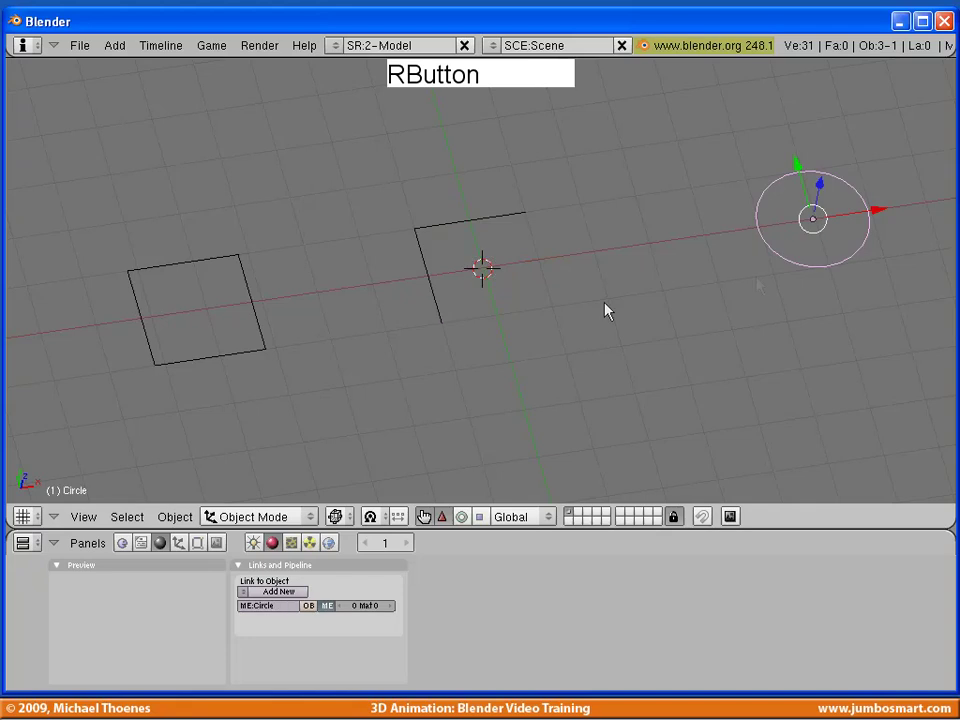
{"action": "left_click", "coordinate": [882, 217]}
{"action": "left_click_drag", "start_coordinate": [882, 217], "coordinate": [733, 247]}
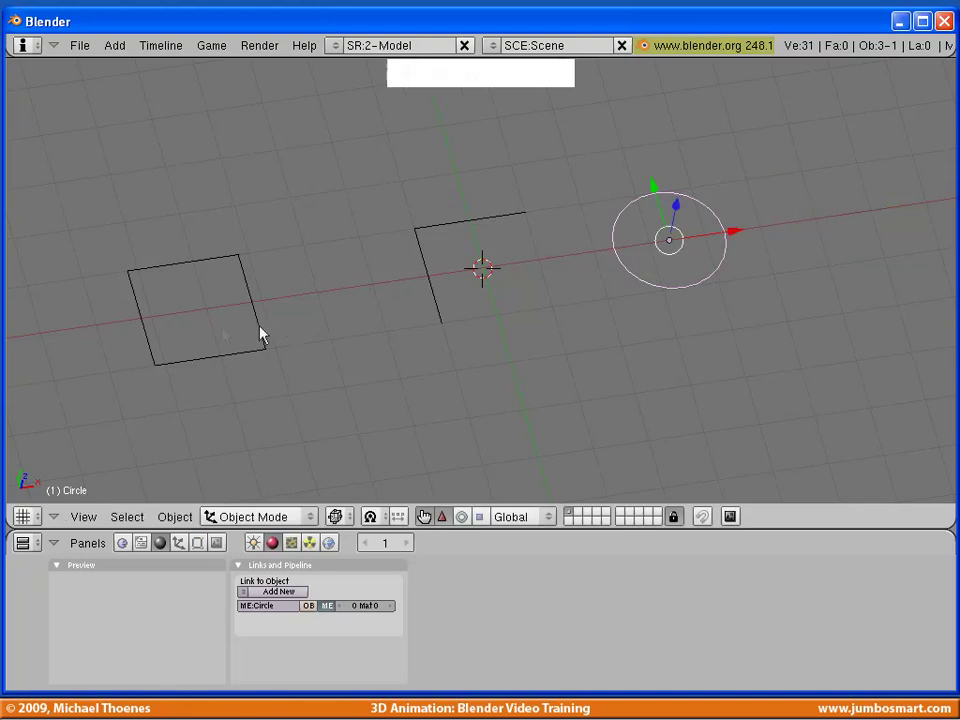
{"action": "right_click", "coordinate": [265, 333]}
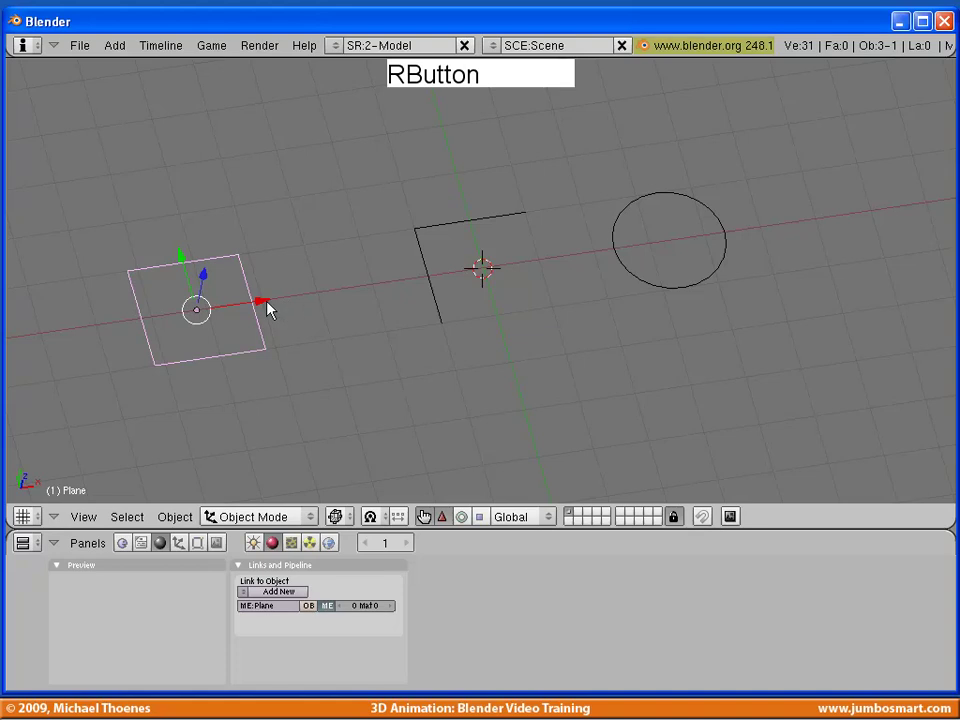
{"action": "left_click_drag", "start_coordinate": [266, 303], "coordinate": [343, 294]}
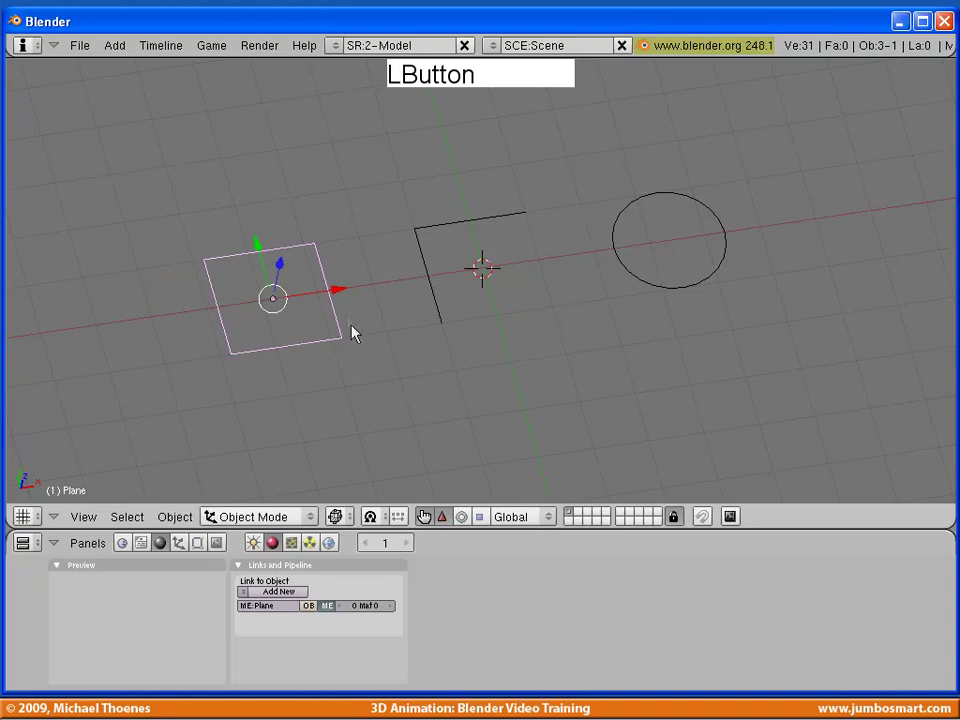
Step: Create a face from the square outline's four vertices in Edit Mode with Make Edge/Face, and return to Object Mode
{"action": "key", "text": "a"}
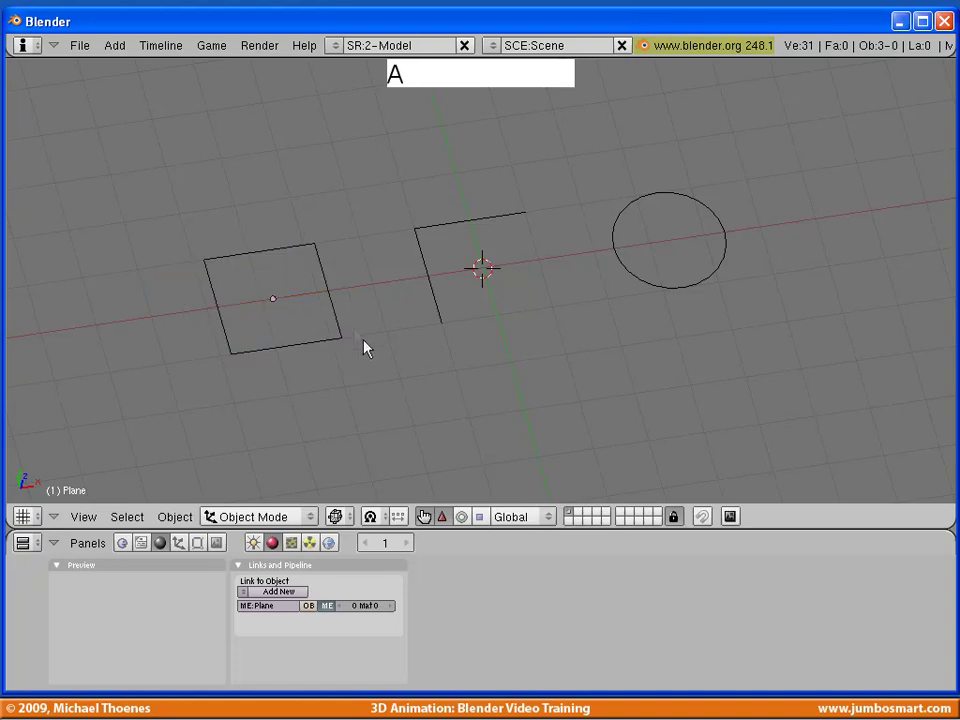
{"action": "key", "text": "a"}
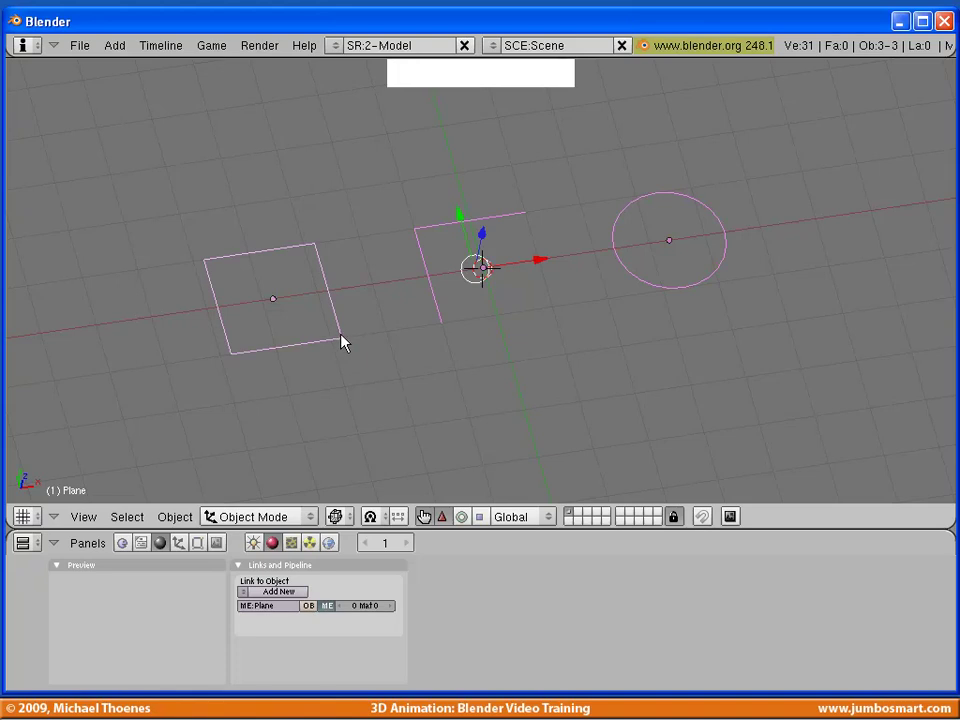
{"action": "key", "text": "Tab"}
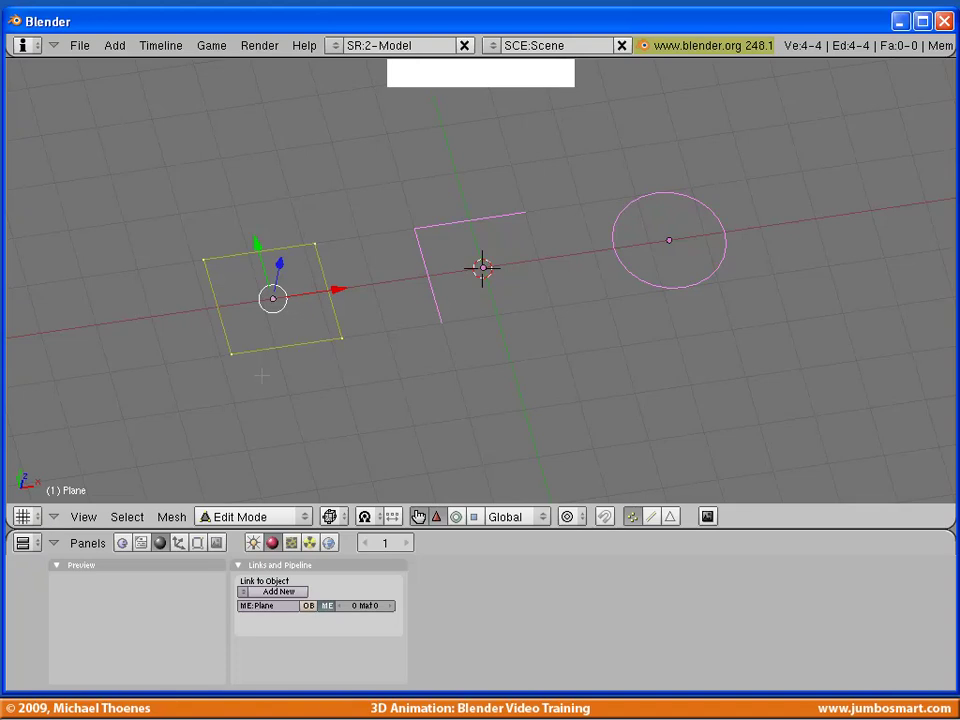
{"action": "key", "text": "f"}
{"action": "left_click", "coordinate": [172, 516]}
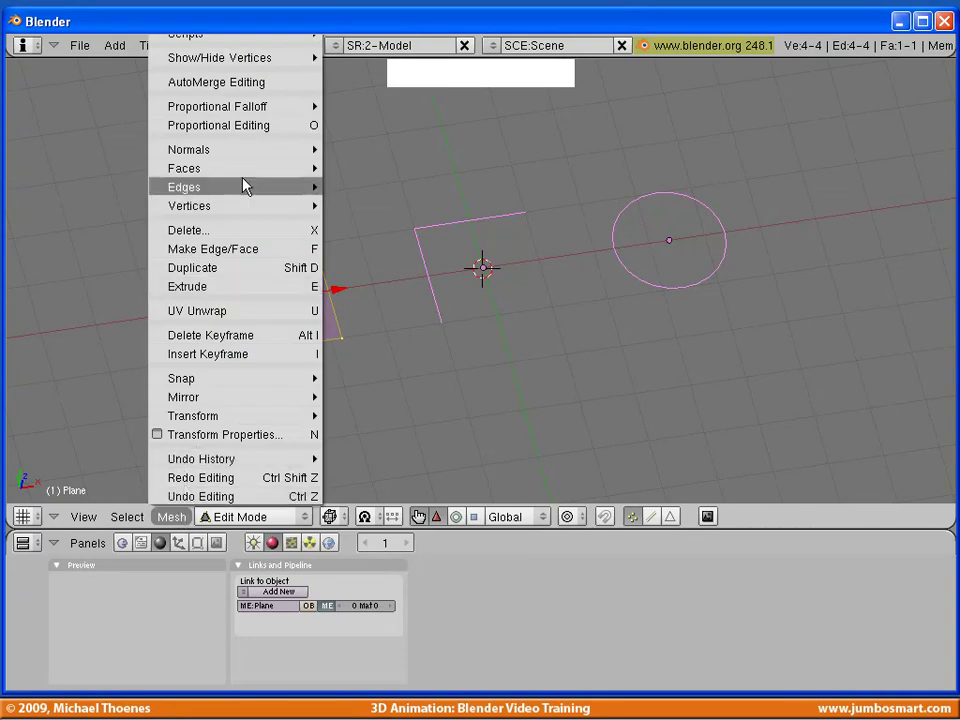
{"action": "mouse_move", "coordinate": [245, 183]}
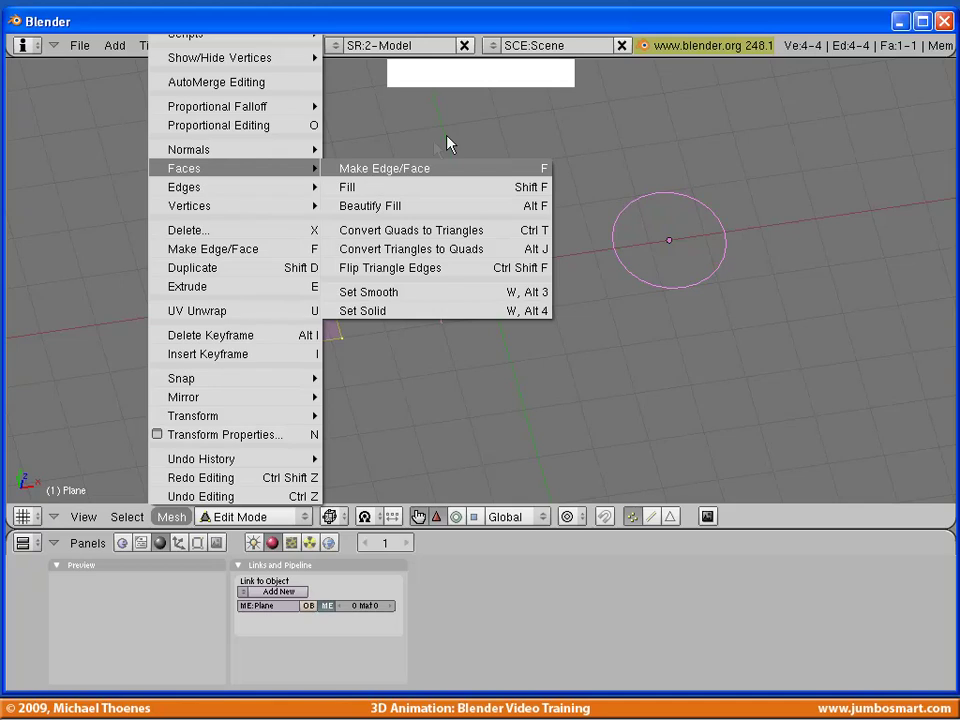
{"action": "left_click", "coordinate": [378, 170]}
{"action": "key", "text": "Tab"}
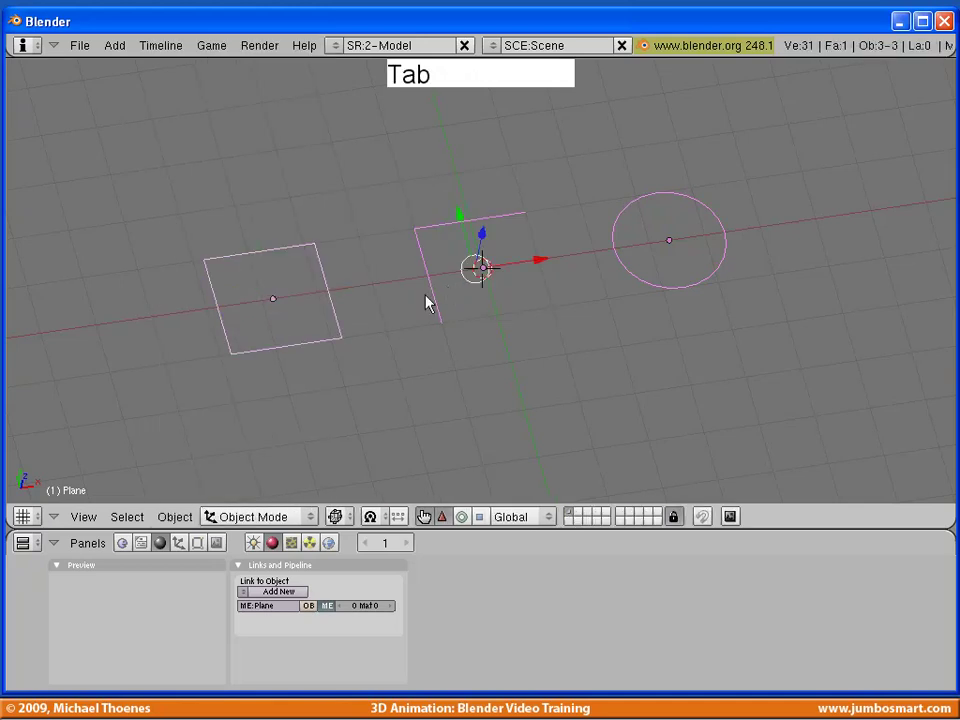
Step: Create a triangular face from the middle outline's three vertices with Make Edge/Face, and return to Object Mode
{"action": "right_click", "coordinate": [431, 301]}
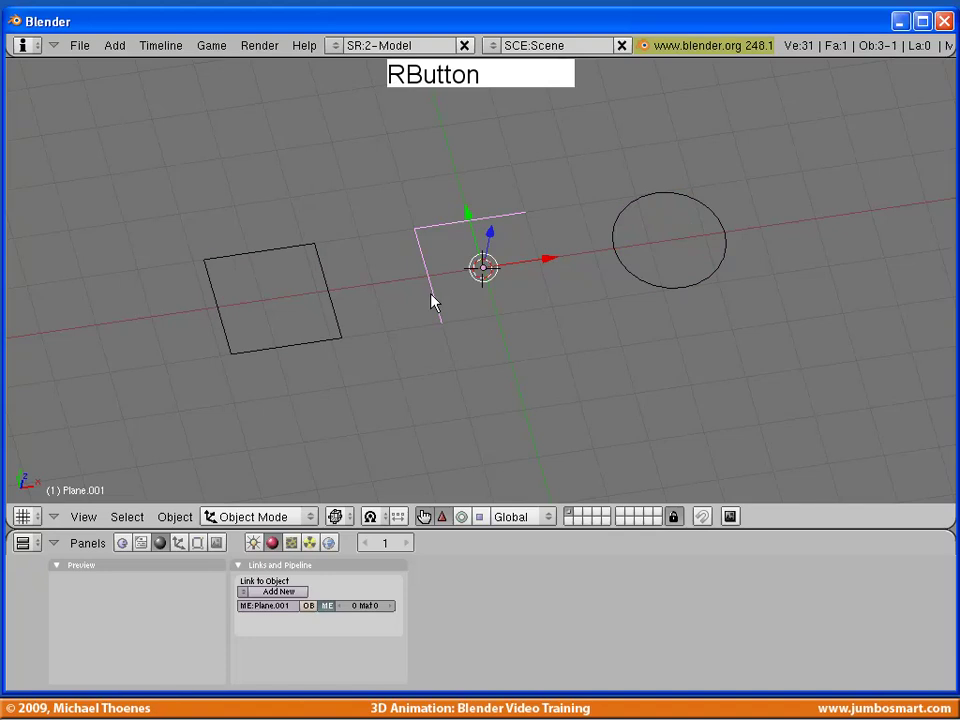
{"action": "key", "text": "Tab"}
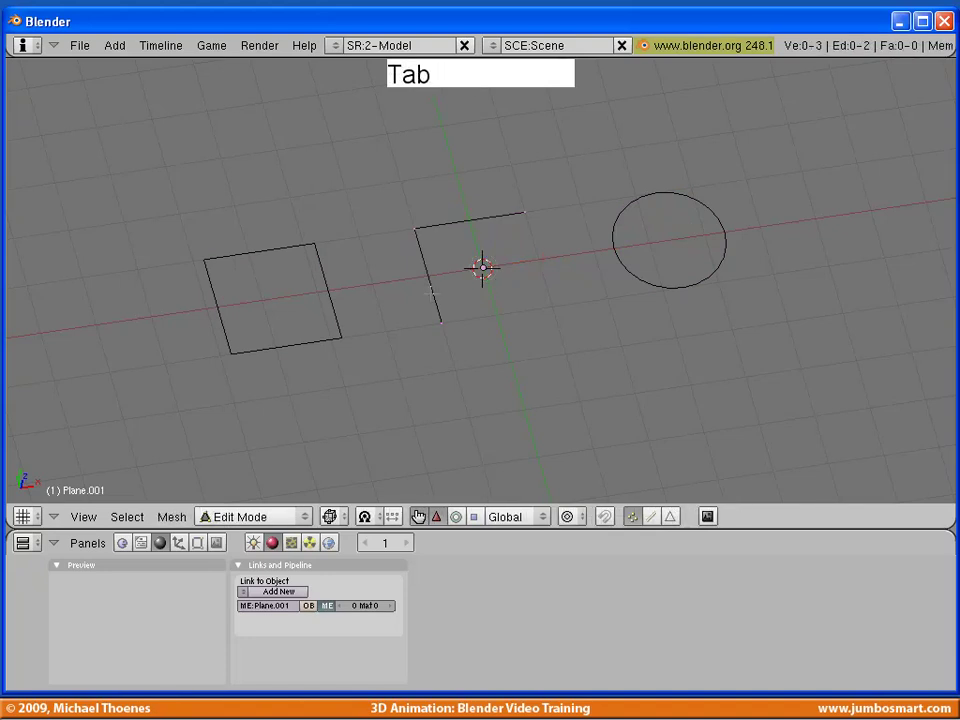
{"action": "key", "text": "a"}
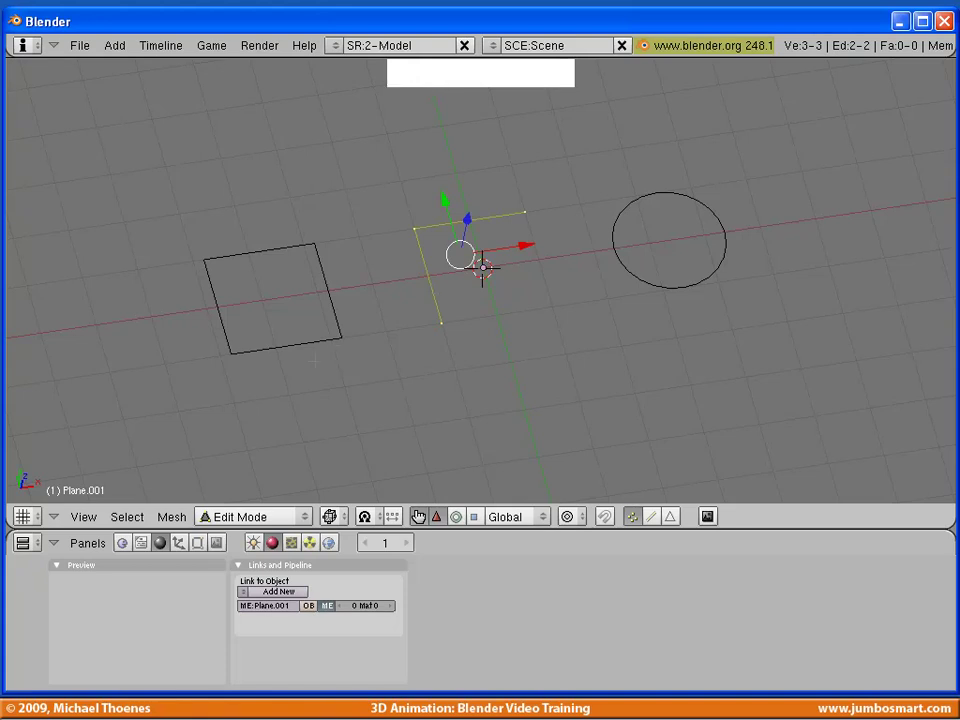
{"action": "left_click", "coordinate": [186, 519]}
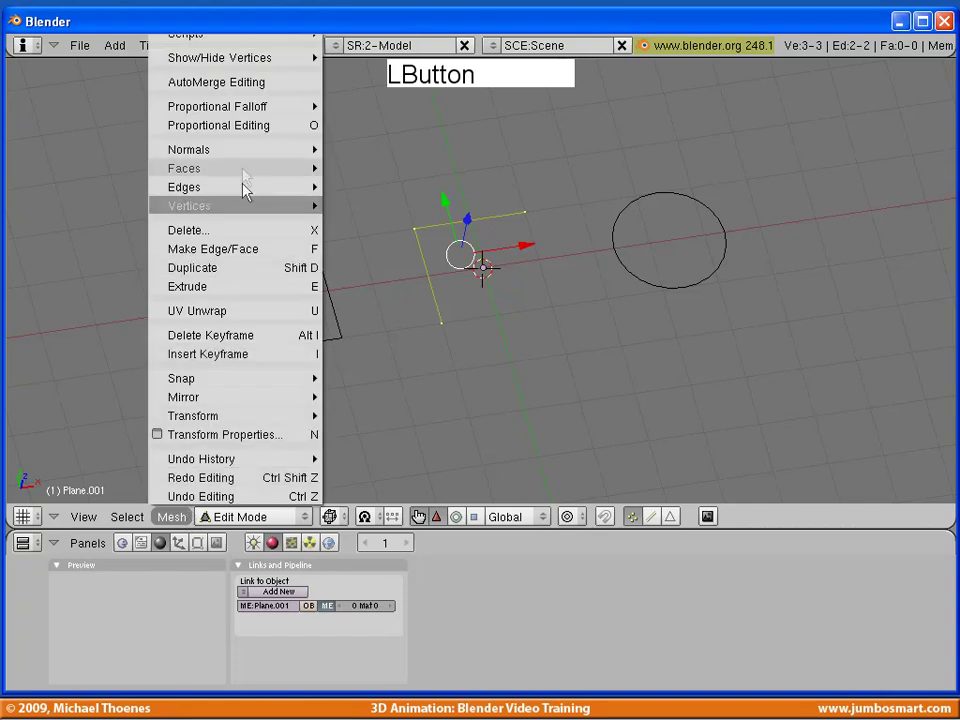
{"action": "mouse_move", "coordinate": [243, 168]}
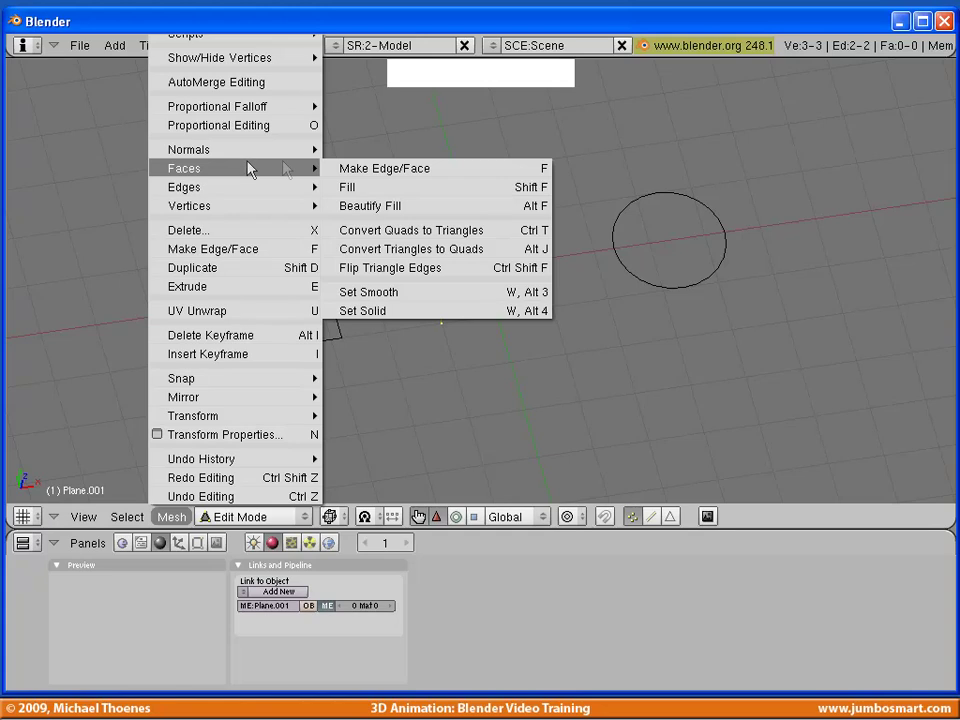
{"action": "left_click", "coordinate": [369, 169]}
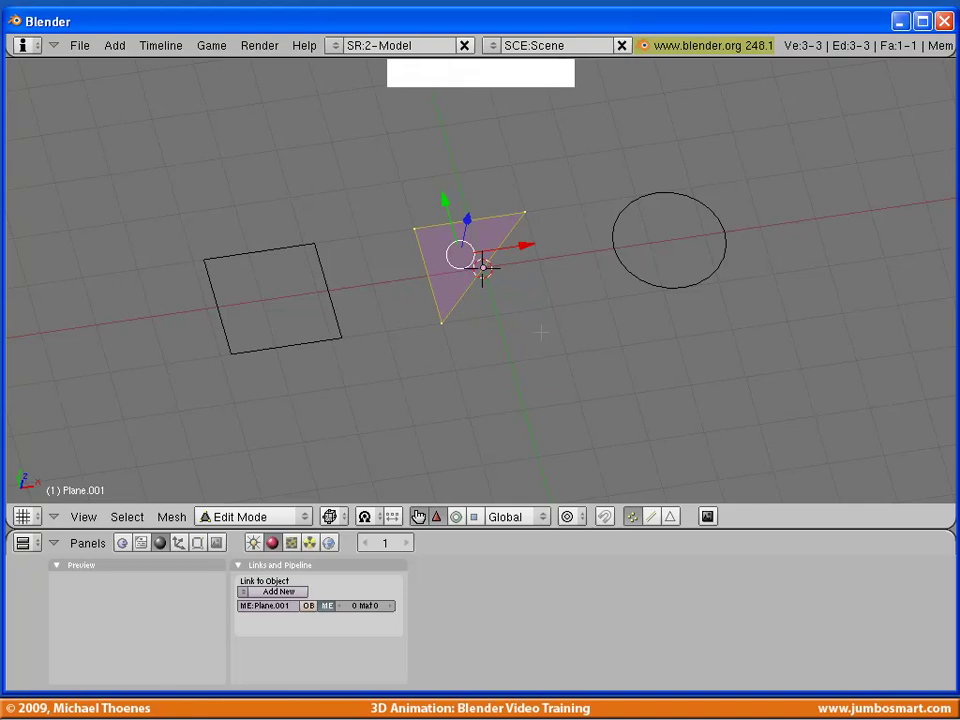
{"action": "key", "text": "Tab"}
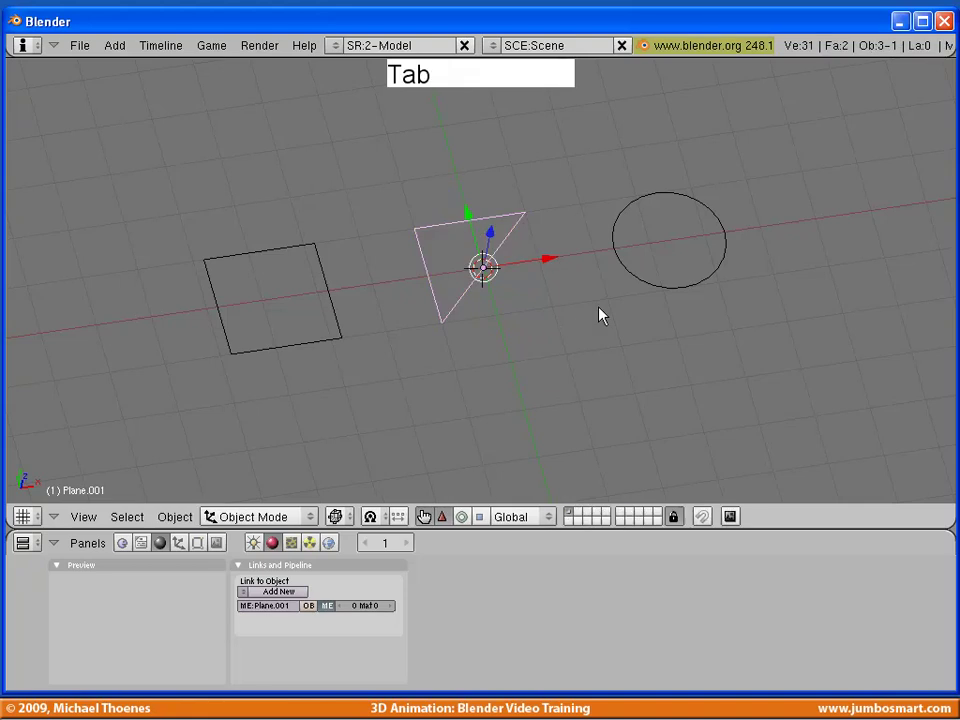
Step: Try to create a face from all the circle's vertices with Make Edge/Face set to Auto, and return to Object Mode
{"action": "right_click", "coordinate": [643, 279]}
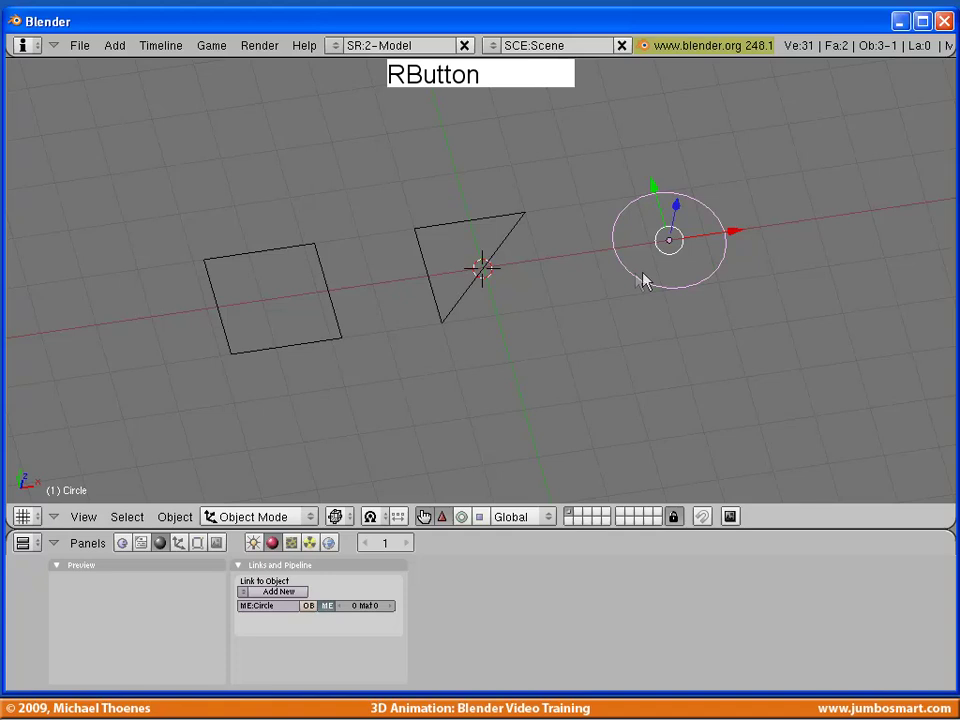
{"action": "key", "text": "Tab"}
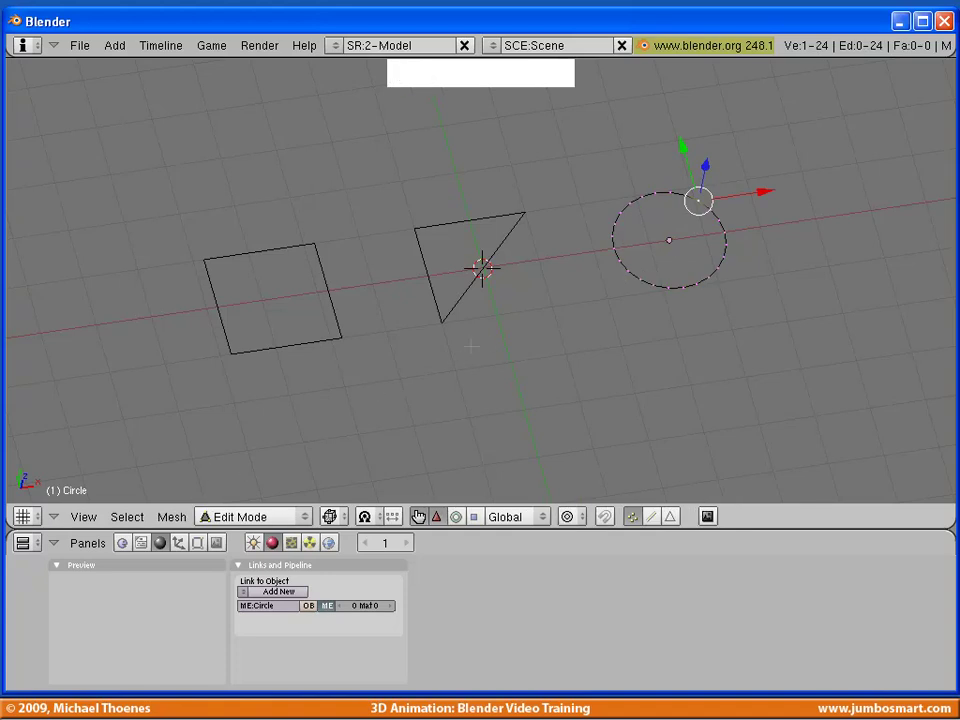
{"action": "key", "text": "a"}
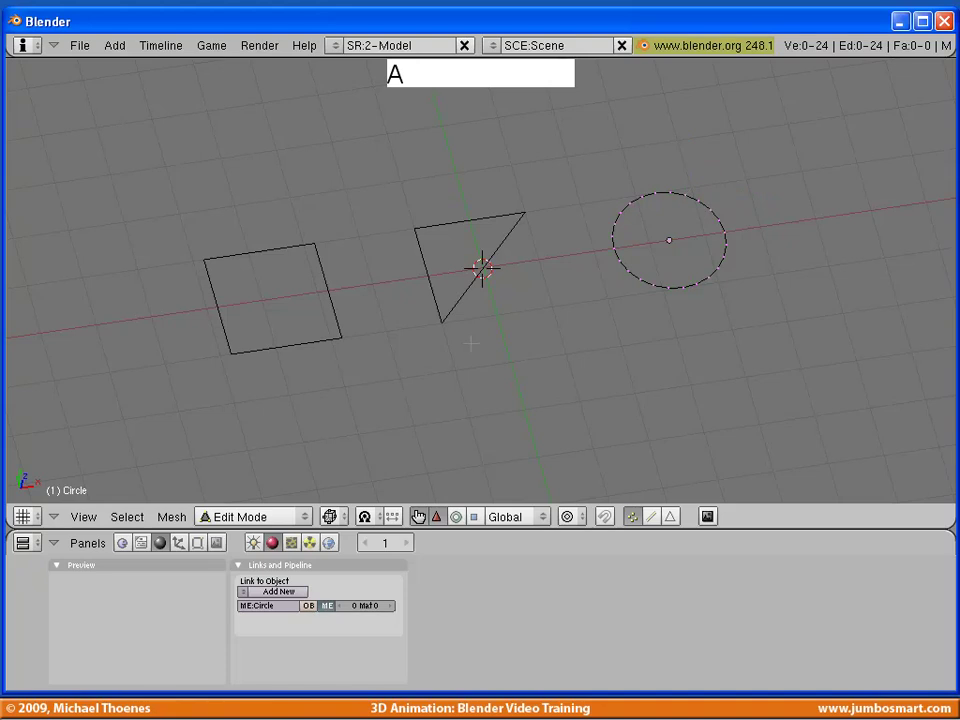
{"action": "key", "text": "a"}
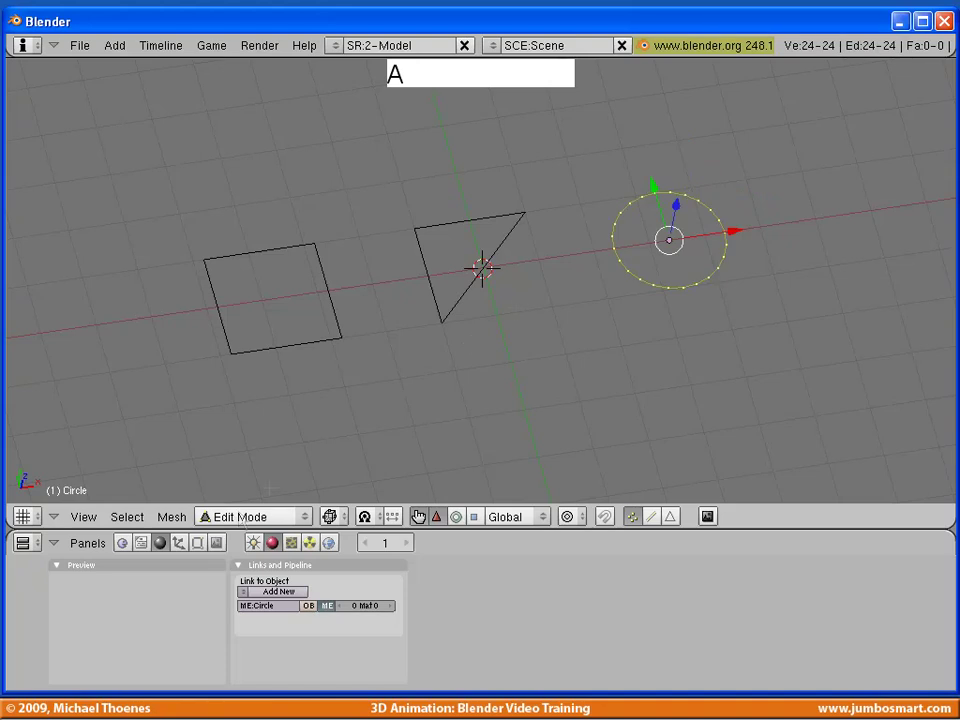
{"action": "left_click", "coordinate": [170, 517]}
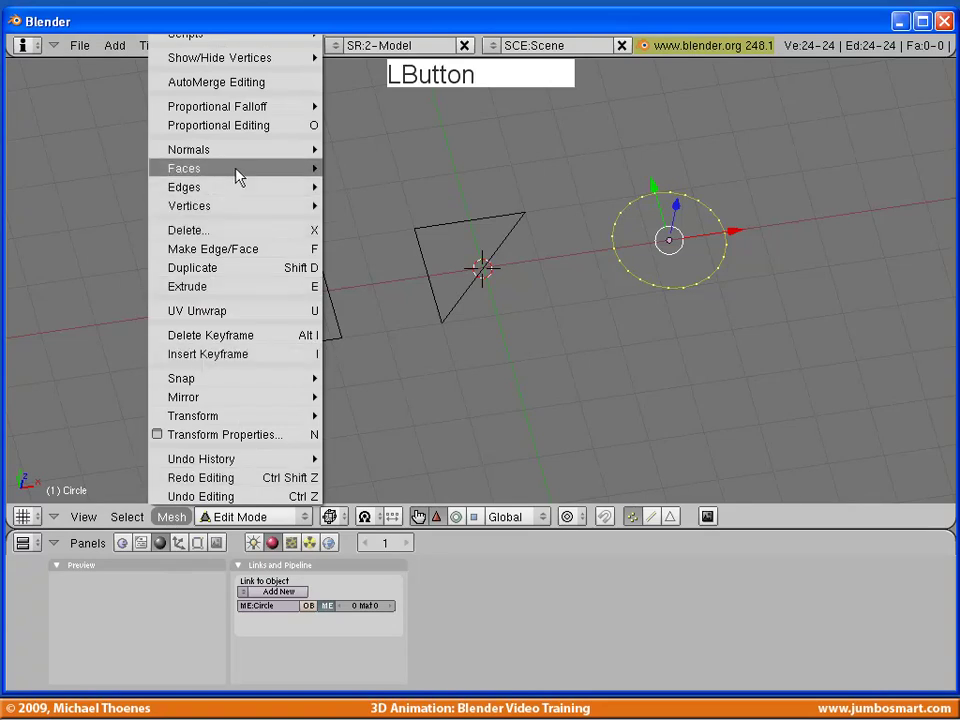
{"action": "mouse_move", "coordinate": [236, 174]}
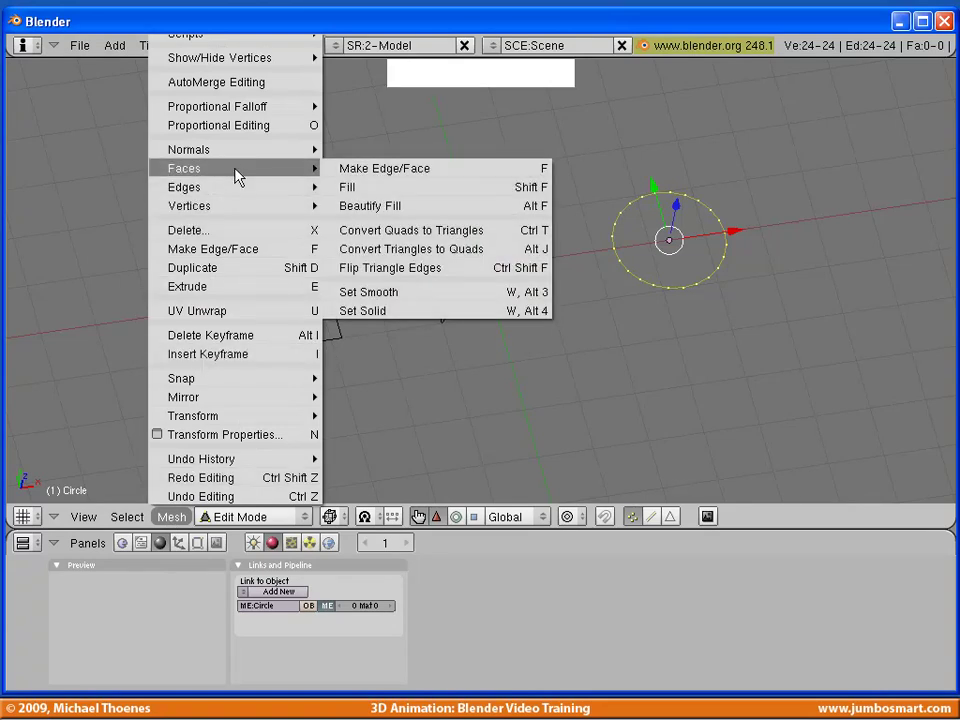
{"action": "left_click", "coordinate": [362, 170]}
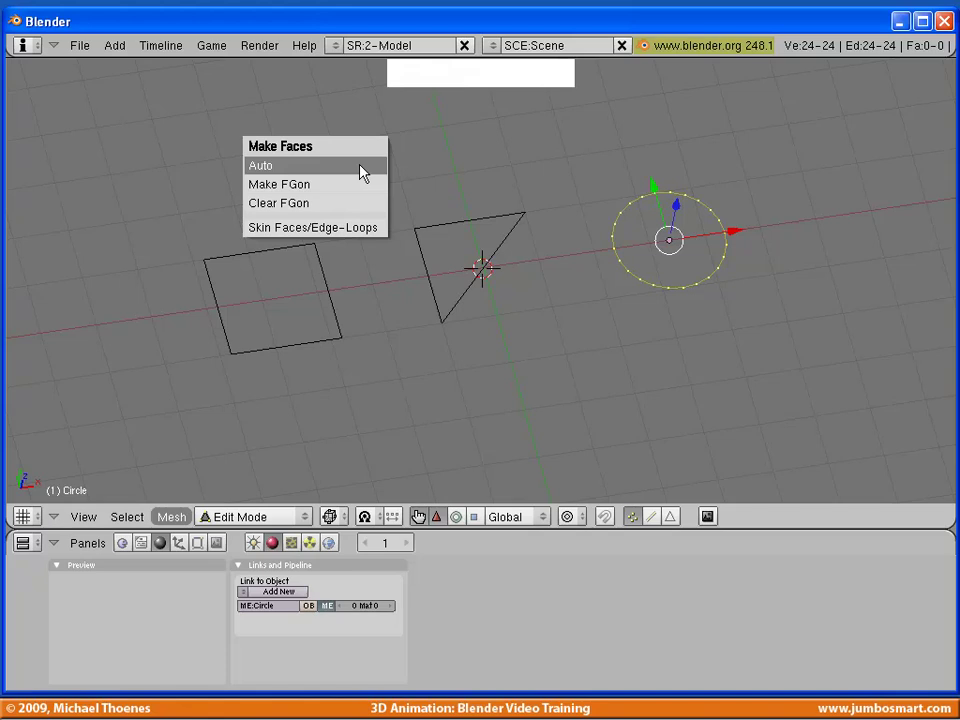
{"action": "left_click", "coordinate": [362, 168]}
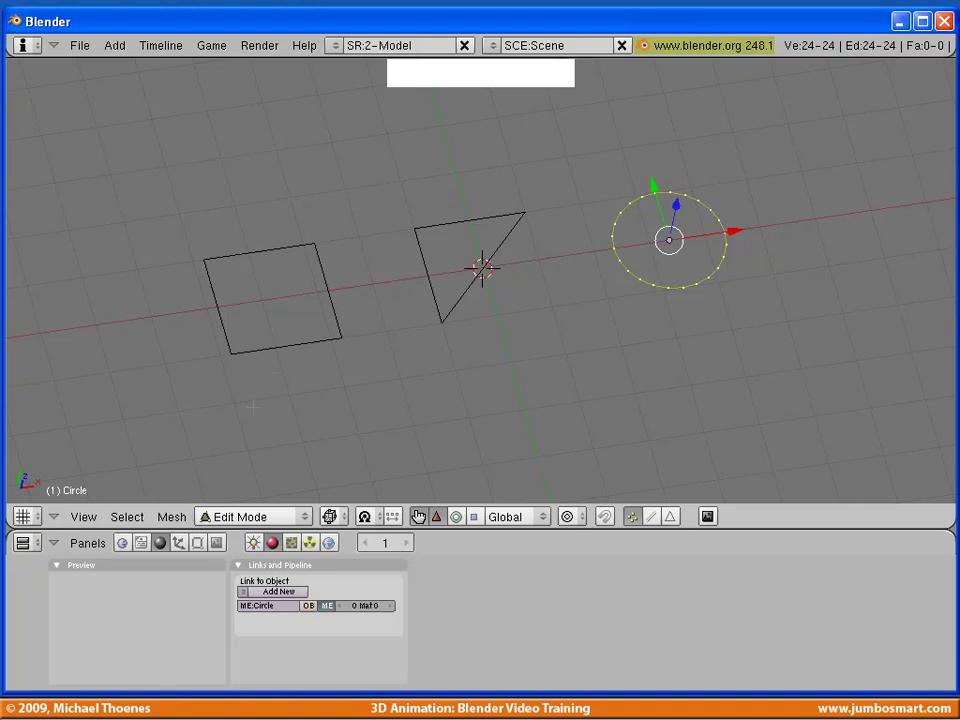
{"action": "key", "text": "Tab"}
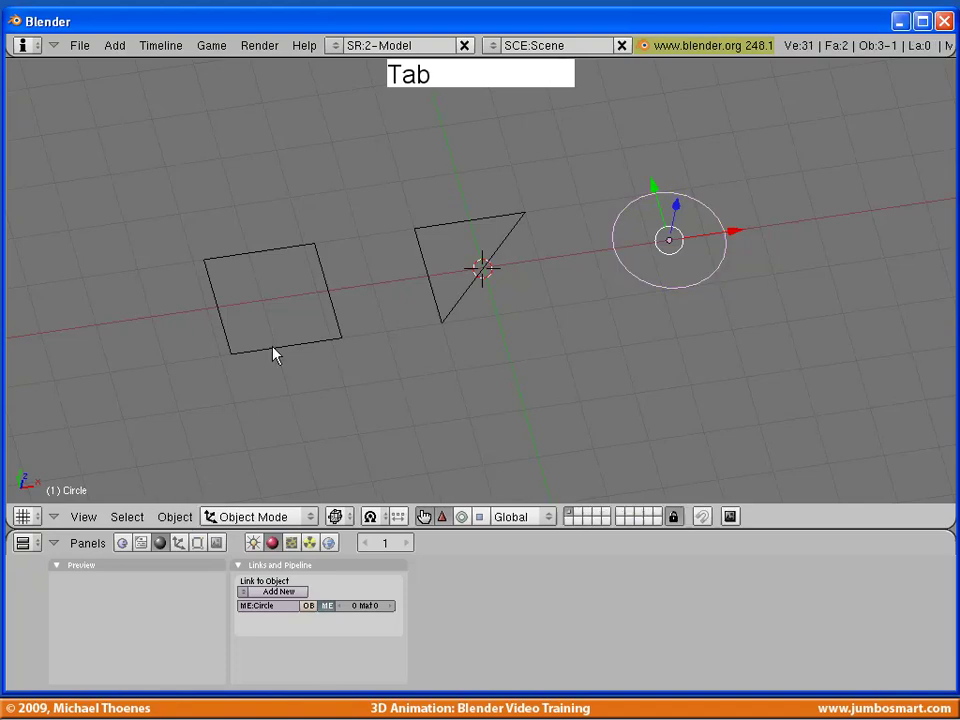
{"action": "right_click", "coordinate": [272, 352]}
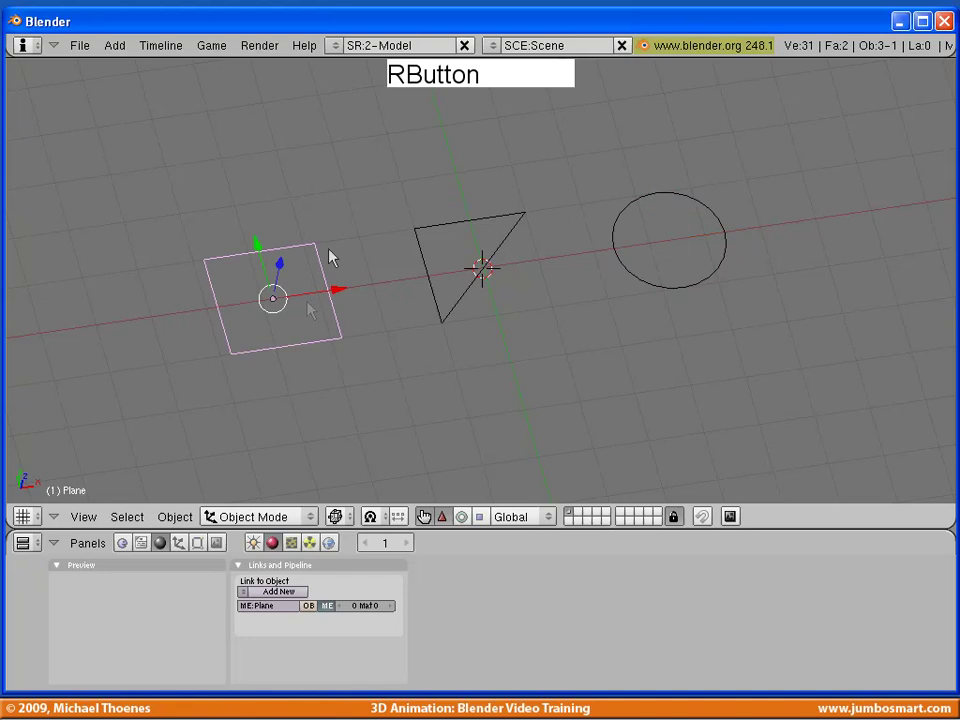
{"action": "right_click", "coordinate": [438, 314]}
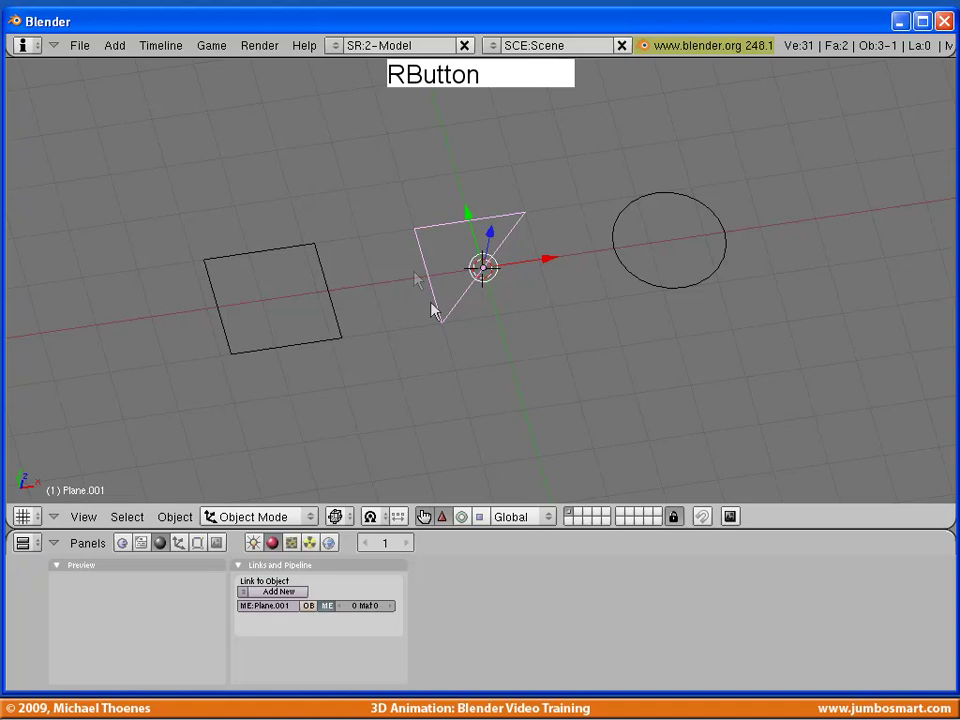
Step: Fill the circle with faces in Edit Mode using the Fill command on all its vertices, and return to Object Mode
{"action": "right_click", "coordinate": [627, 272]}
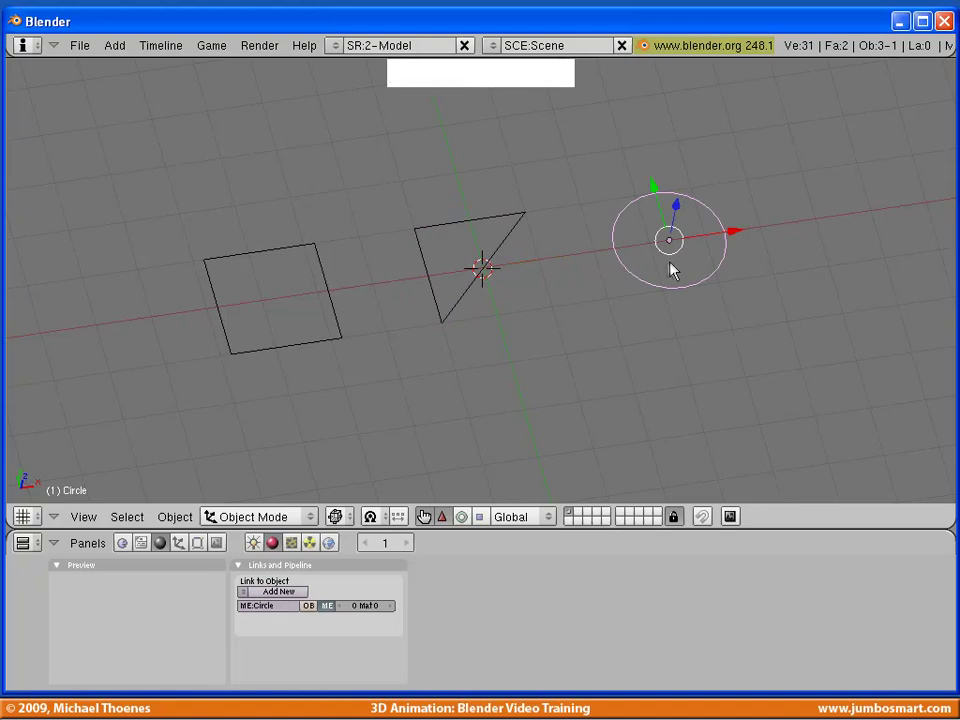
{"action": "left_click", "coordinate": [174, 517]}
{"action": "key", "text": "Tab"}
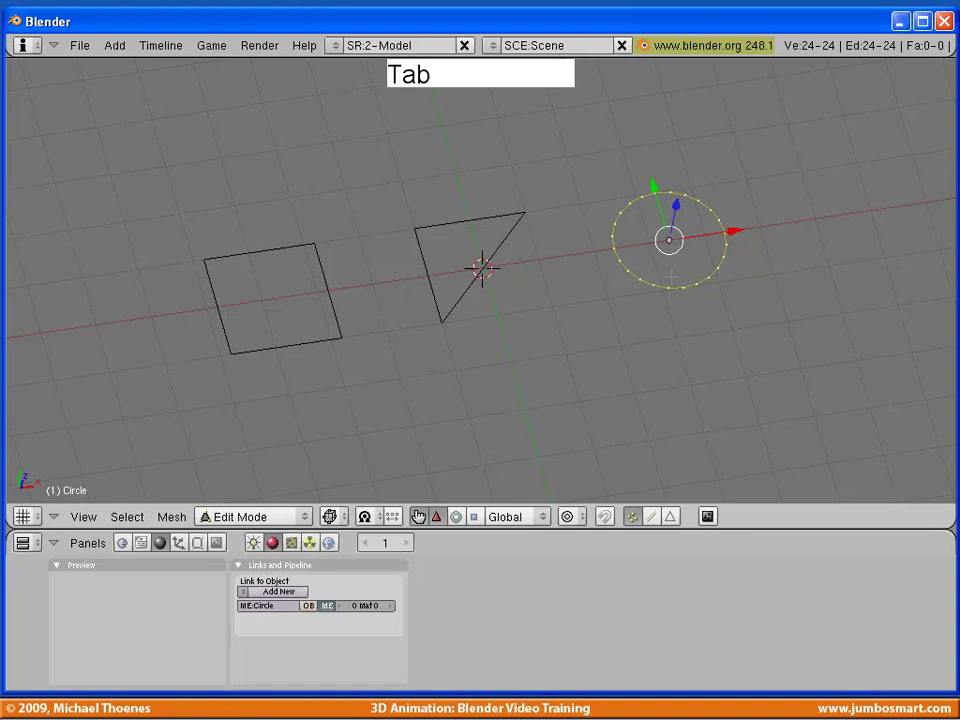
{"action": "left_click", "coordinate": [171, 517]}
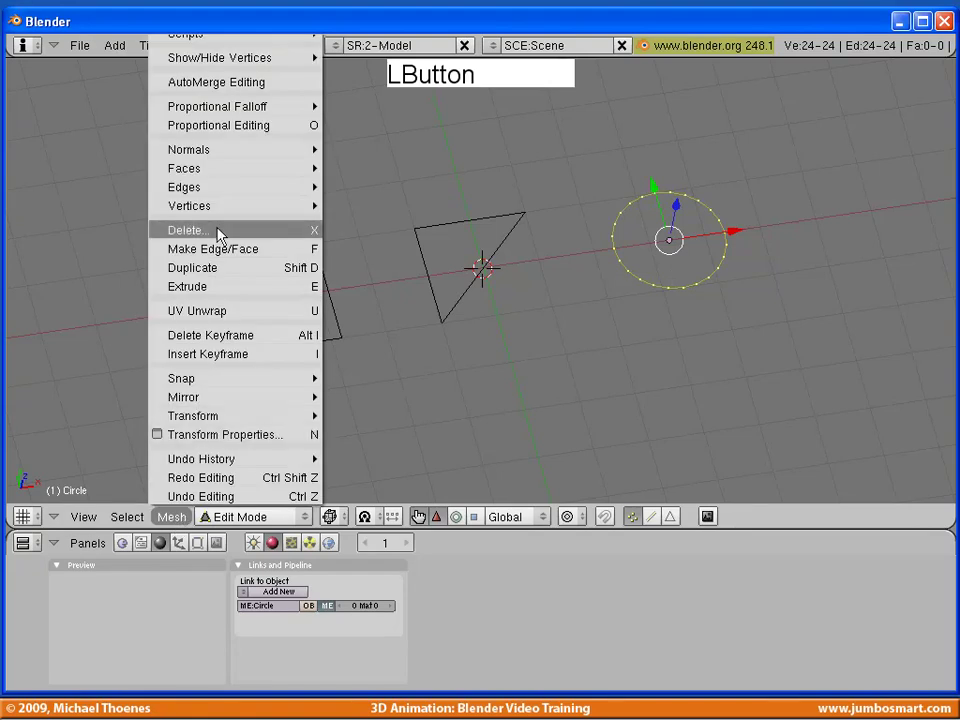
{"action": "mouse_move", "coordinate": [235, 175]}
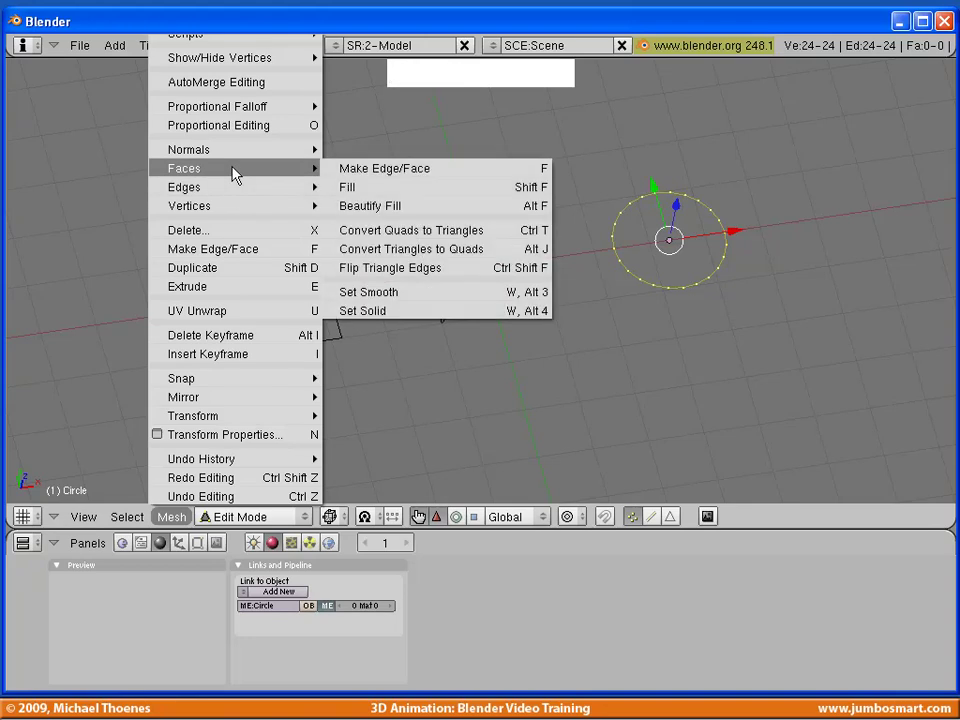
{"action": "left_click", "coordinate": [388, 194]}
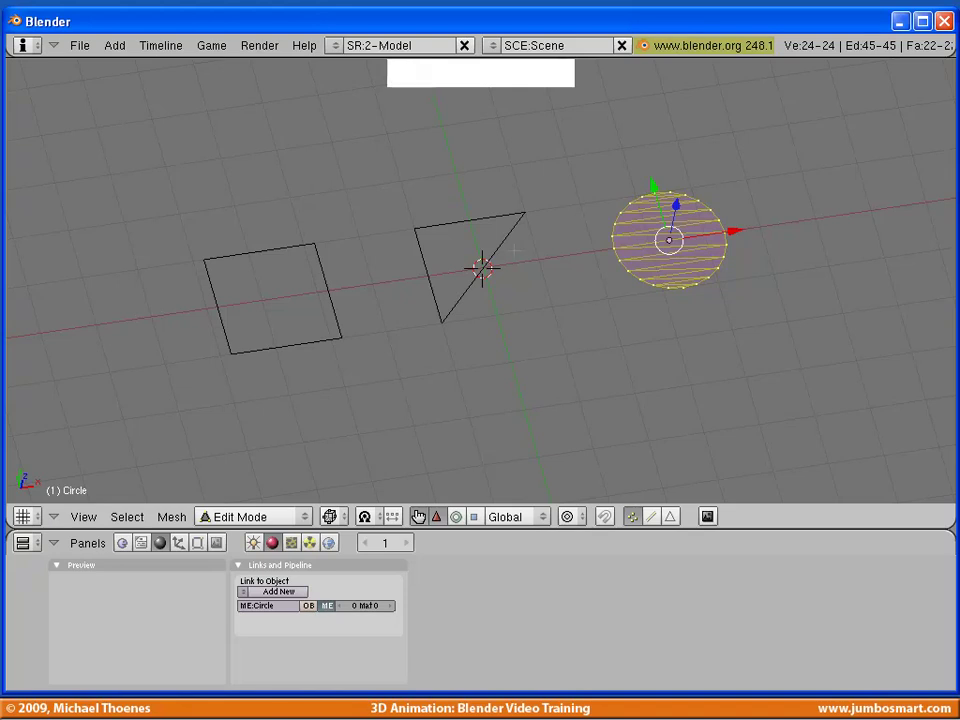
{"action": "scroll", "coordinate": [652, 318], "scroll_direction": "down", "scroll_amount": 2, "text": "shift"}
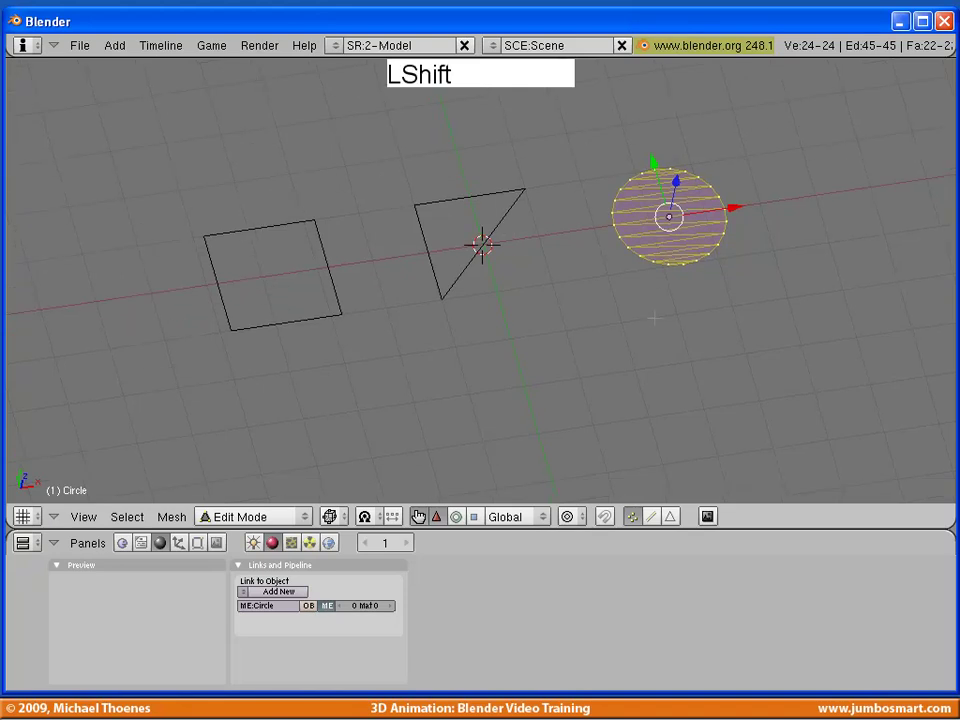
{"action": "middle_click_drag", "start_coordinate": [652, 318], "coordinate": [675, 345], "text": "shift"}
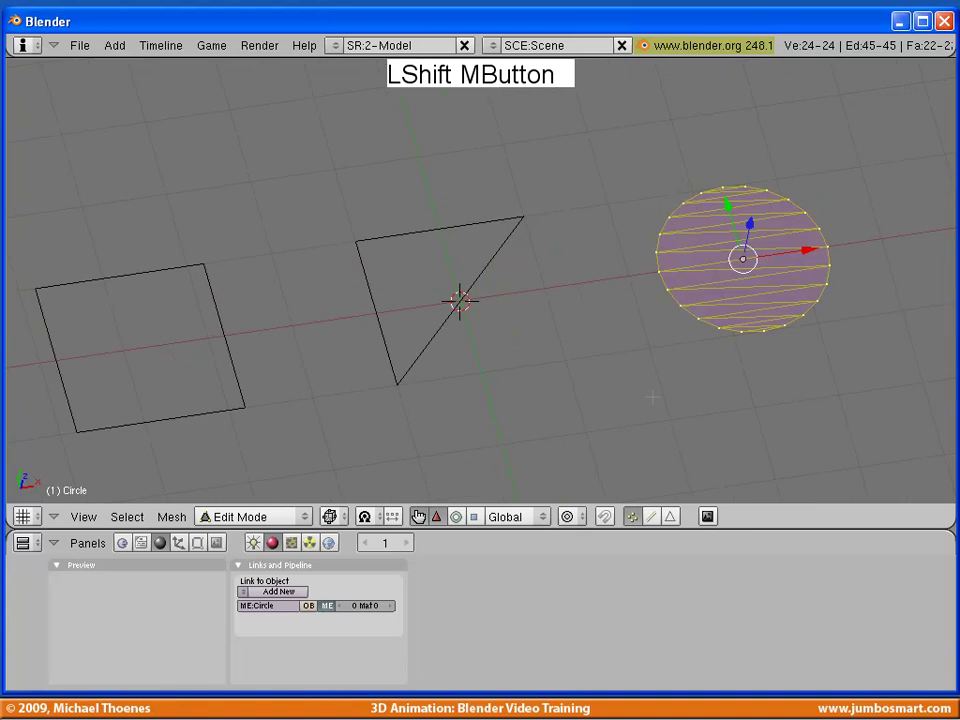
{"action": "middle_click_drag", "start_coordinate": [652, 397], "coordinate": [691, 372], "text": "shift"}
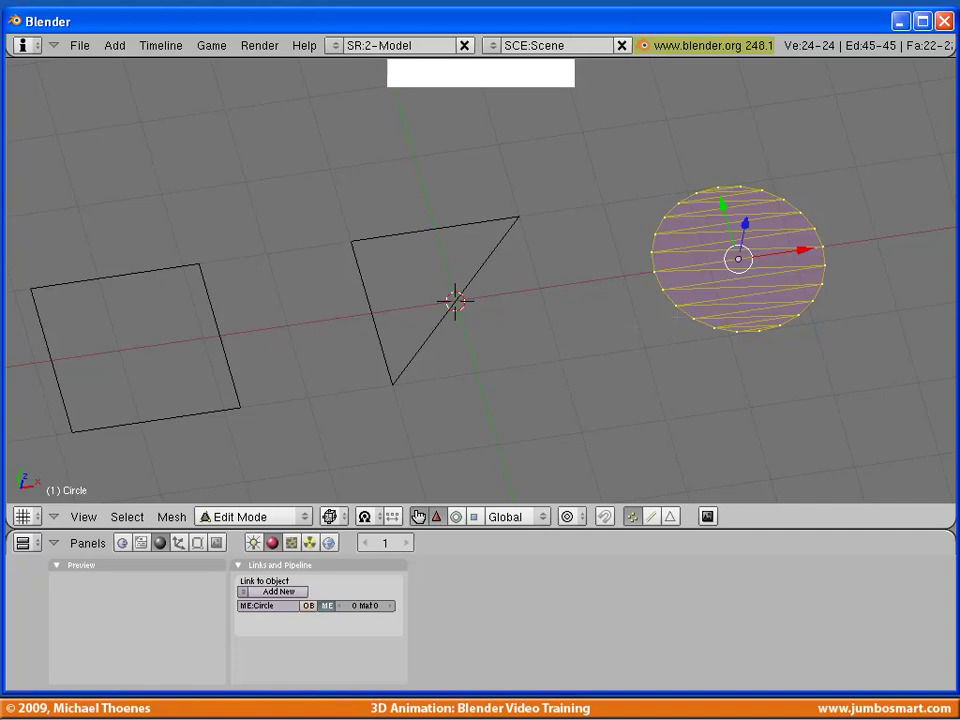
{"action": "key", "text": "Tab"}
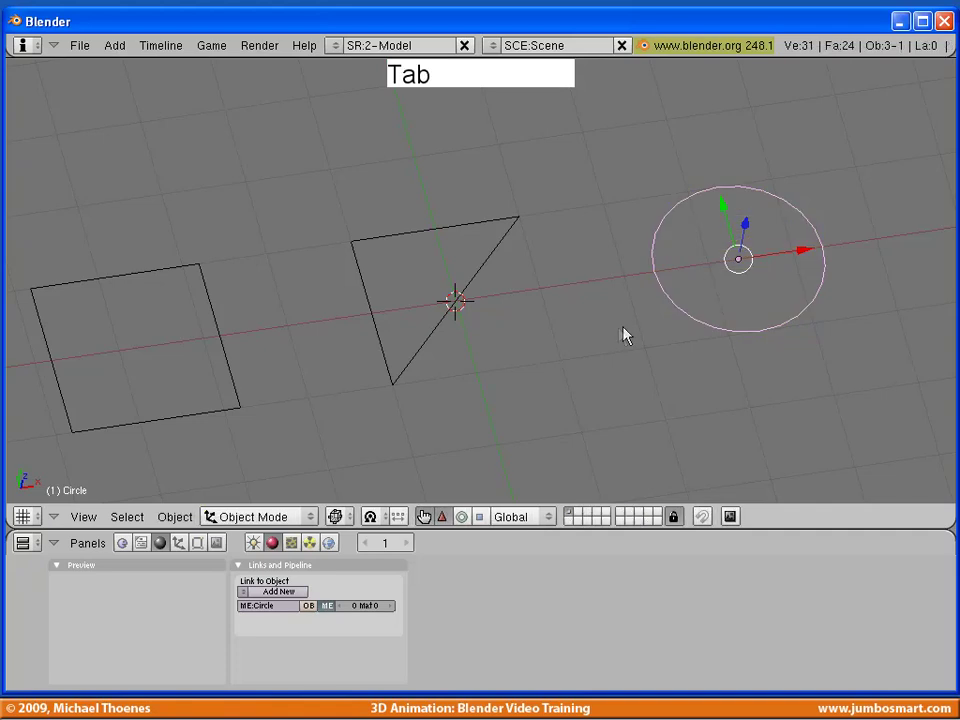
Step: In top view, duplicate the middle triangle's lowest vertex in Edit Mode and place the copy about 0.87 units below it along Y
{"action": "scroll", "coordinate": [545, 320], "scroll_direction": "down", "scroll_amount": 1}
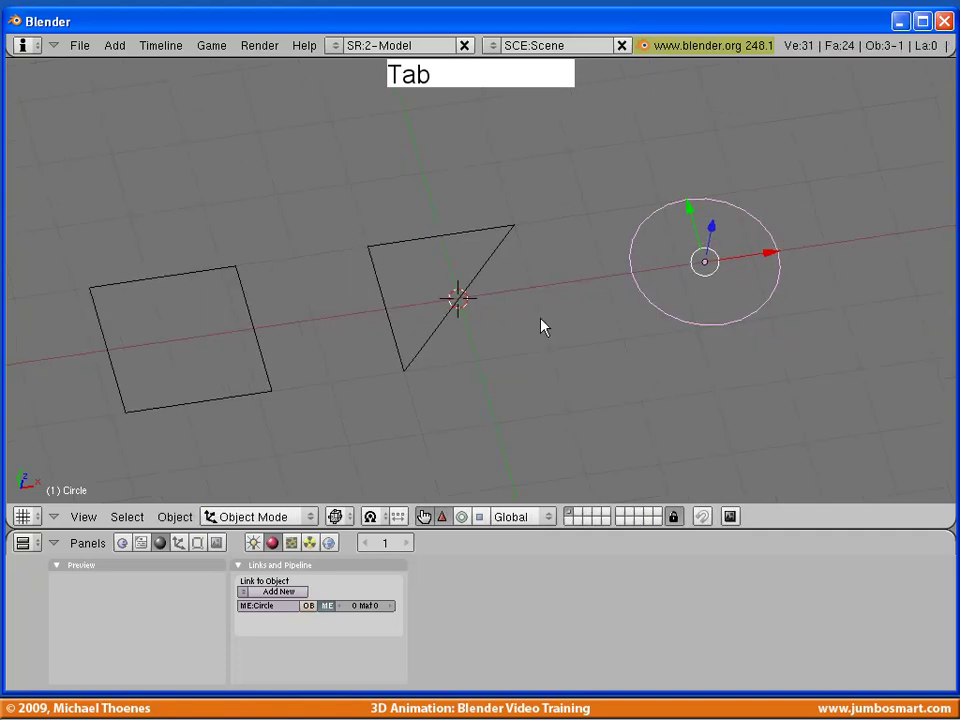
{"action": "right_click", "coordinate": [482, 274]}
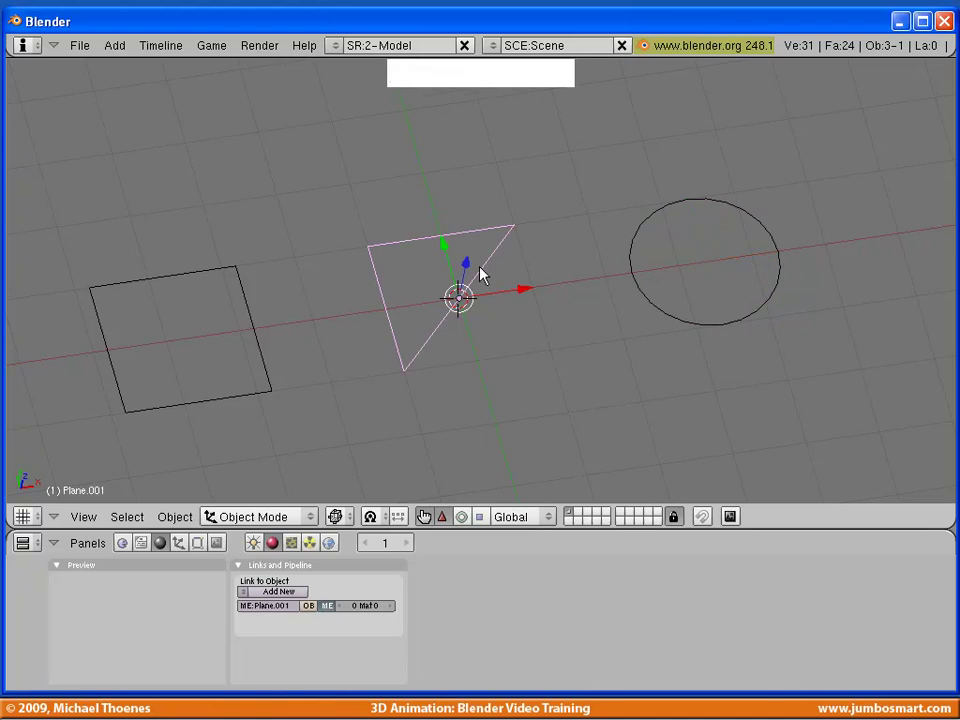
{"action": "key", "text": "KP_7"}
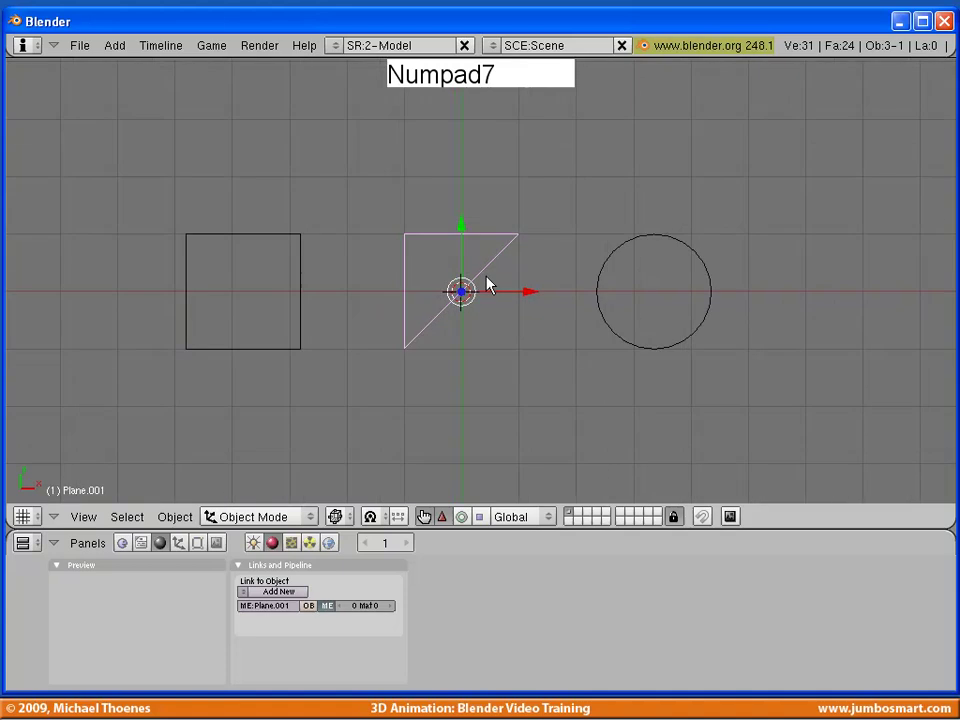
{"action": "middle_click_drag", "start_coordinate": [542, 302], "coordinate": [561, 246], "text": "shift"}
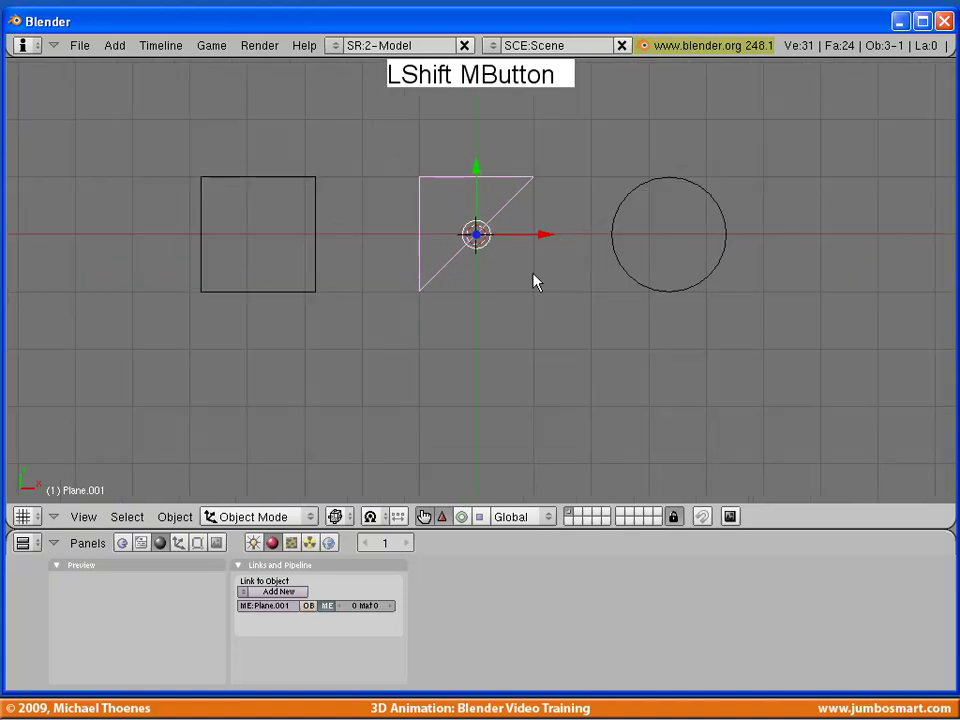
{"action": "key", "text": "Tab"}
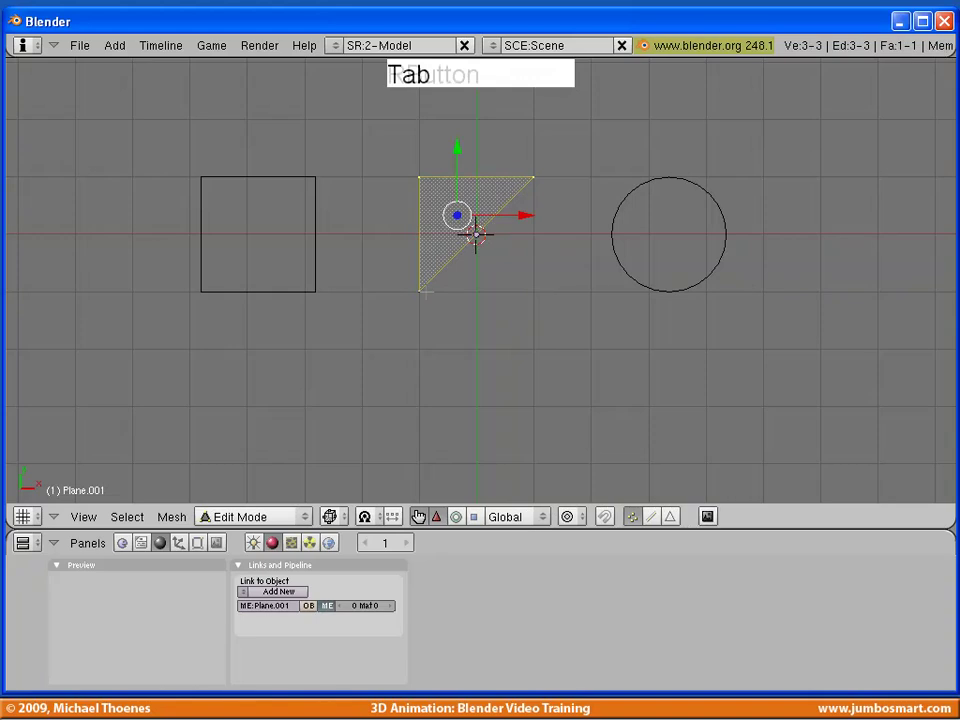
{"action": "right_click", "coordinate": [421, 292]}
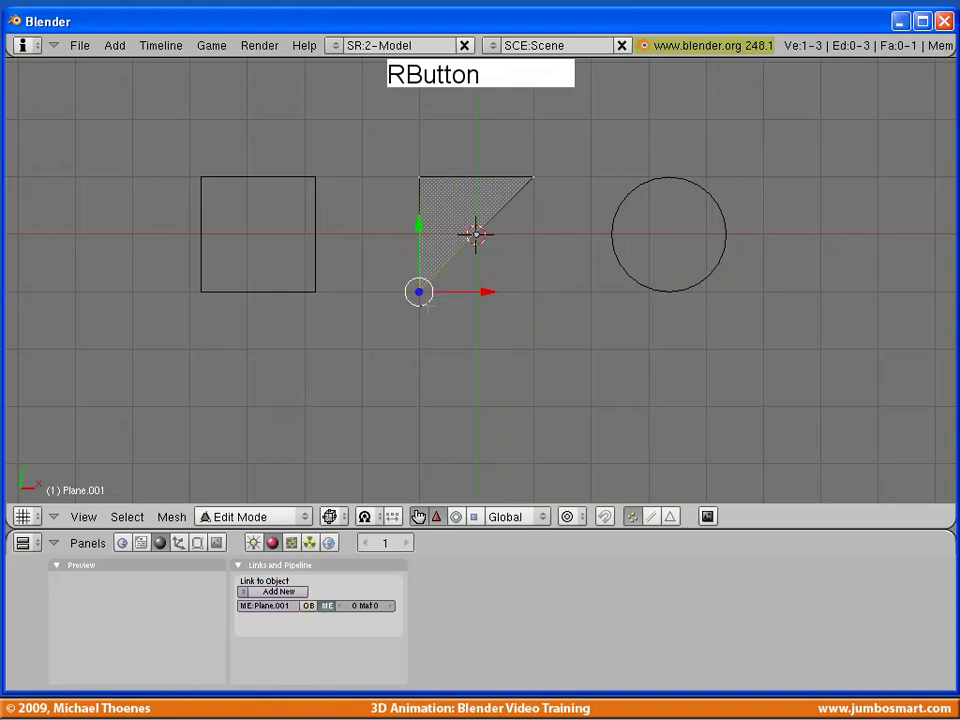
{"action": "key", "text": "shift"}
{"action": "key", "text": "shift+d"}
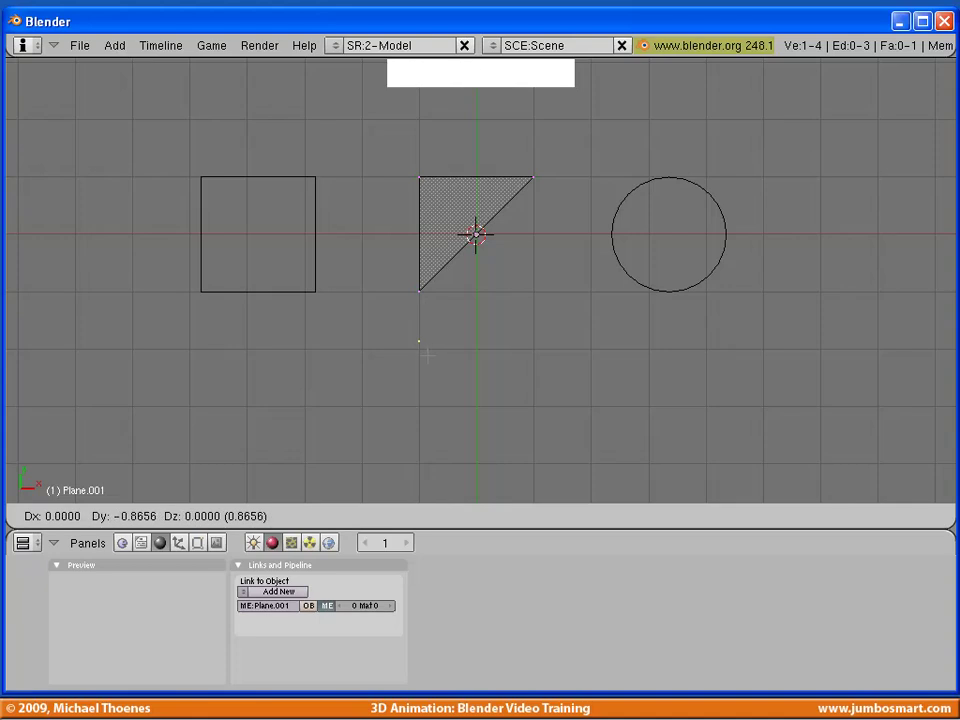
{"action": "left_click", "coordinate": [427, 355]}
Step: Turn off the transform manipulator and extend the duplicated vertex with six connected vertices into an open, rounded outline curving clockwise below the triangle
{"action": "key", "text": "ctrl"}
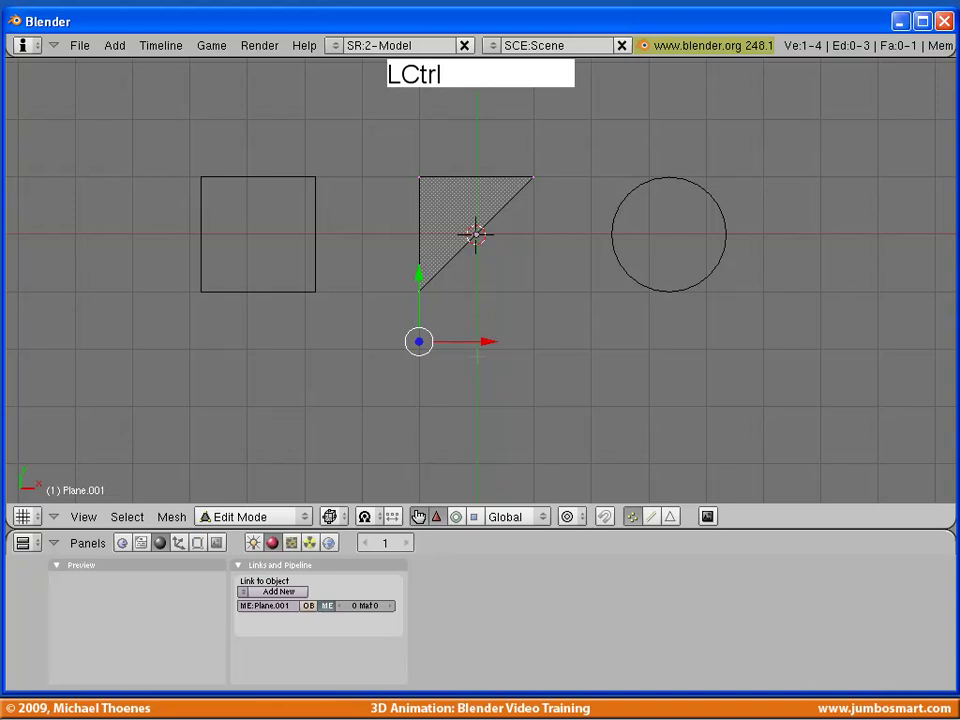
{"action": "left_click", "coordinate": [419, 517]}
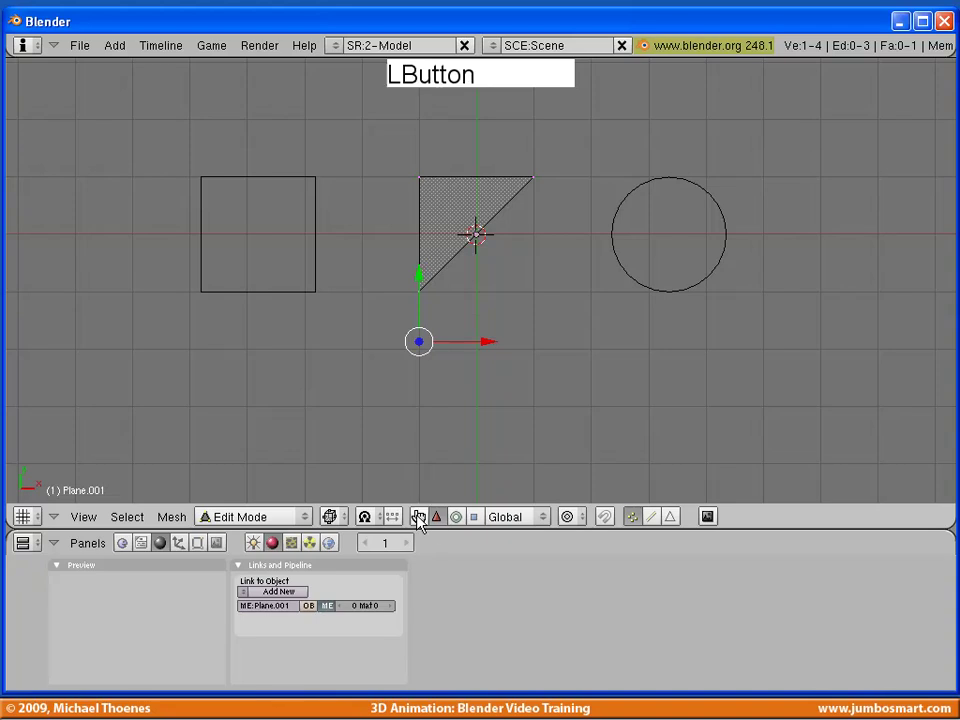
{"action": "left_click", "coordinate": [475, 323], "text": "ctrl"}
{"action": "left_click", "coordinate": [475, 323], "text": "ctrl"}
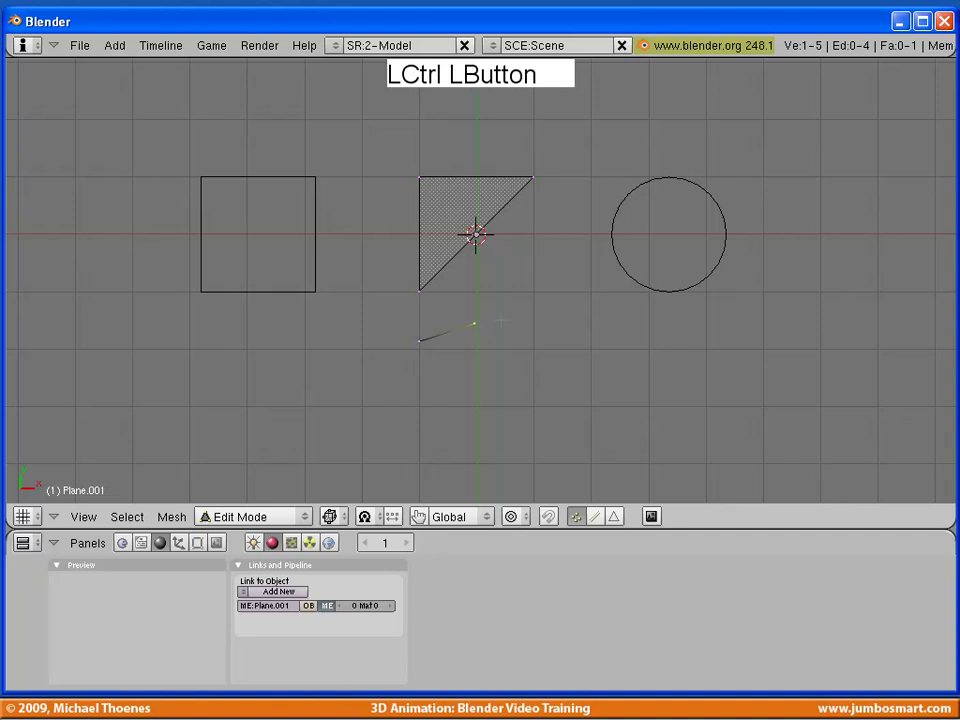
{"action": "left_click", "coordinate": [550, 320], "text": "ctrl"}
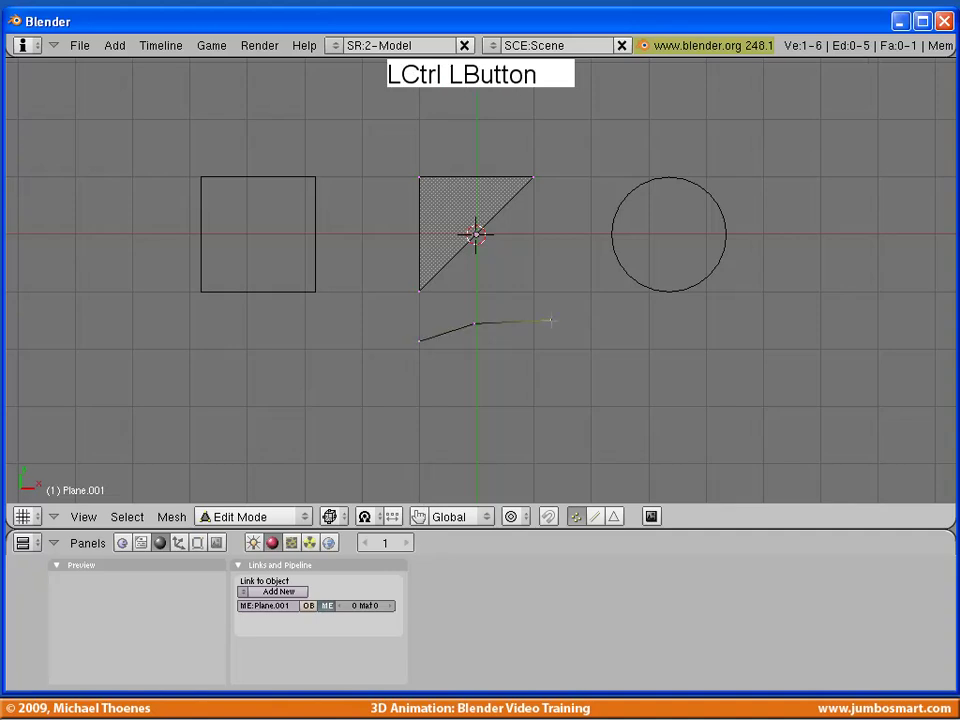
{"action": "left_click", "coordinate": [597, 362], "text": "ctrl"}
{"action": "left_click", "coordinate": [598, 423], "text": "ctrl"}
{"action": "left_click", "coordinate": [530, 456], "text": "ctrl"}
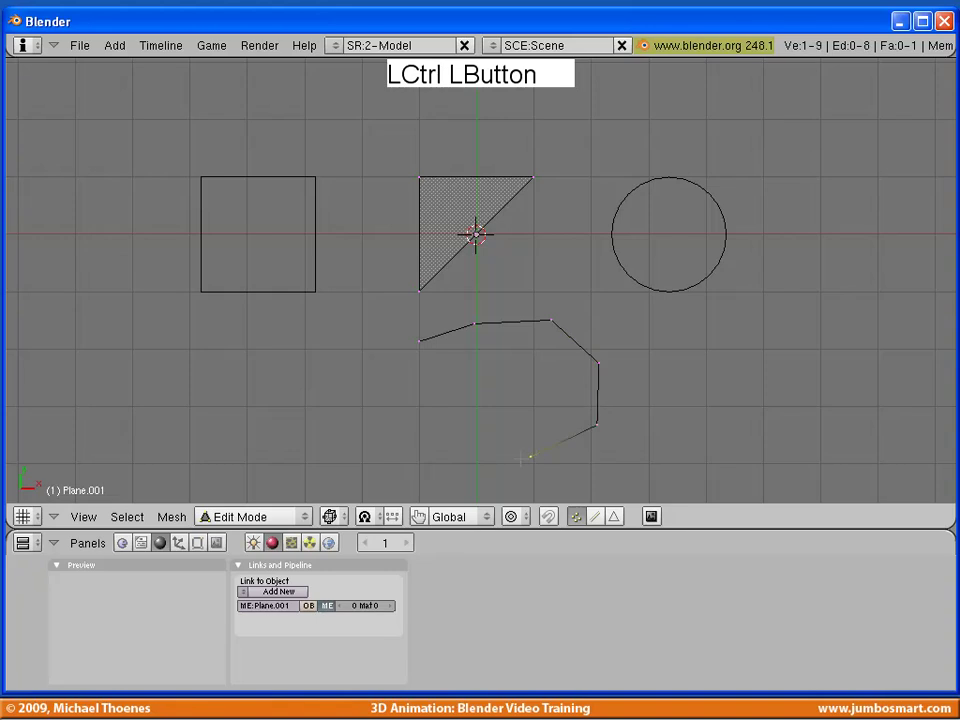
{"action": "left_click", "coordinate": [450, 447], "text": "ctrl"}
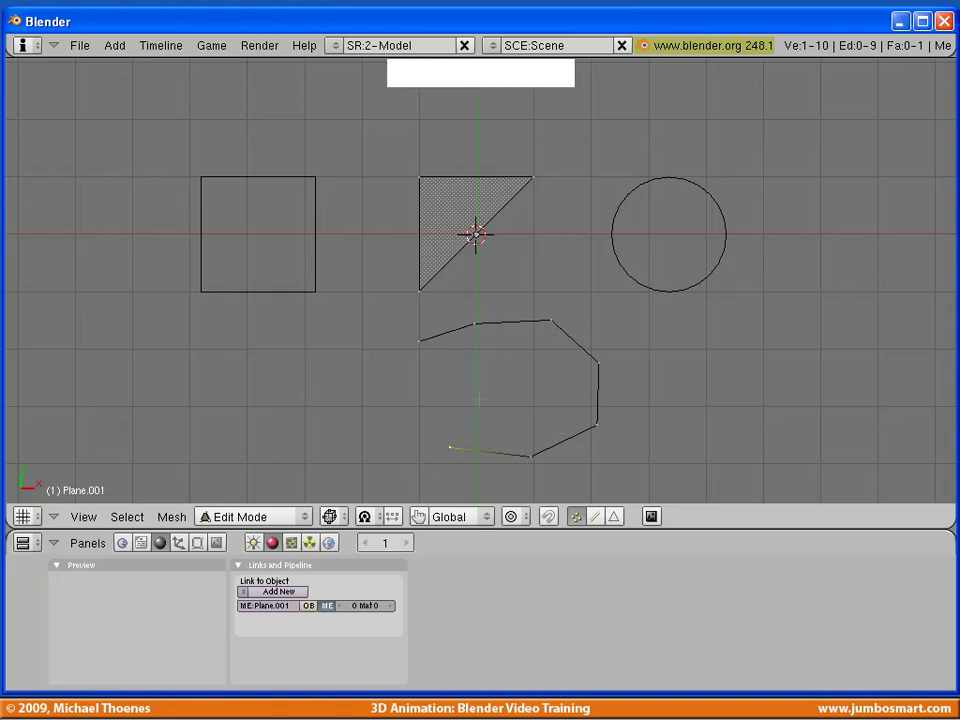
Step: Close the hand-drawn outline with an edge between its two open end vertices using Make Edge/Face
{"action": "right_click", "coordinate": [433, 378]}
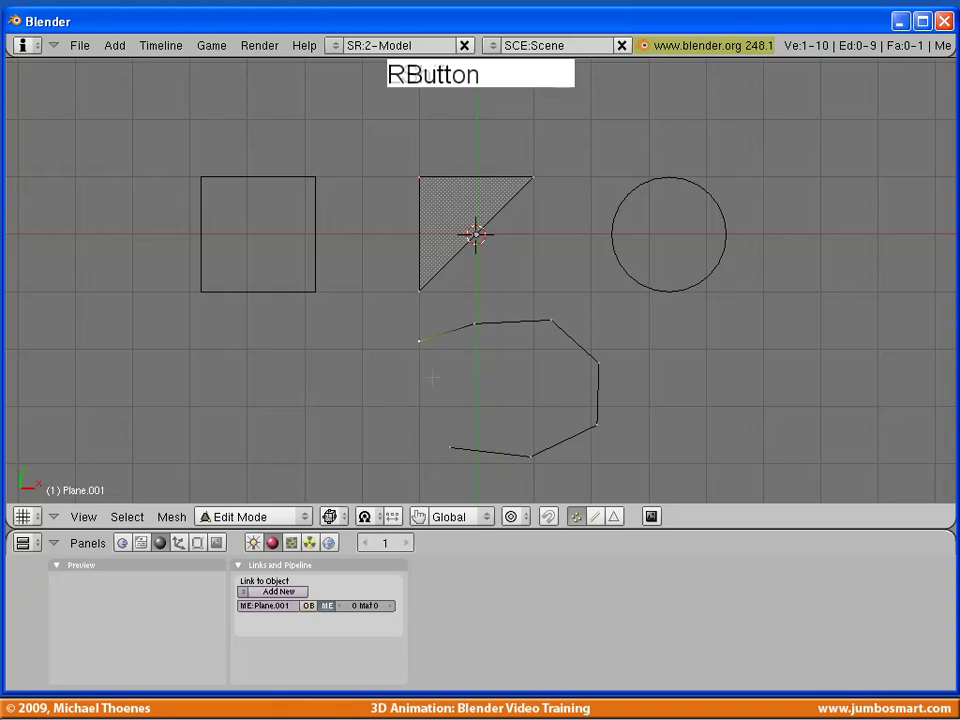
{"action": "key", "text": "shift"}
{"action": "right_click", "coordinate": [443, 443], "text": "shift"}
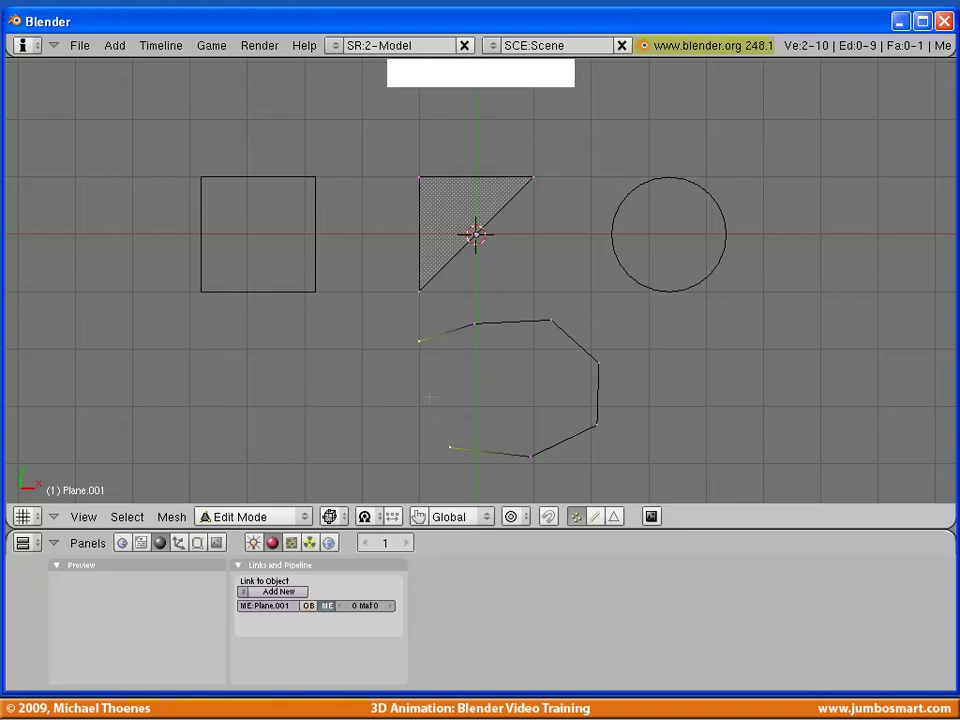
{"action": "key", "text": "f"}
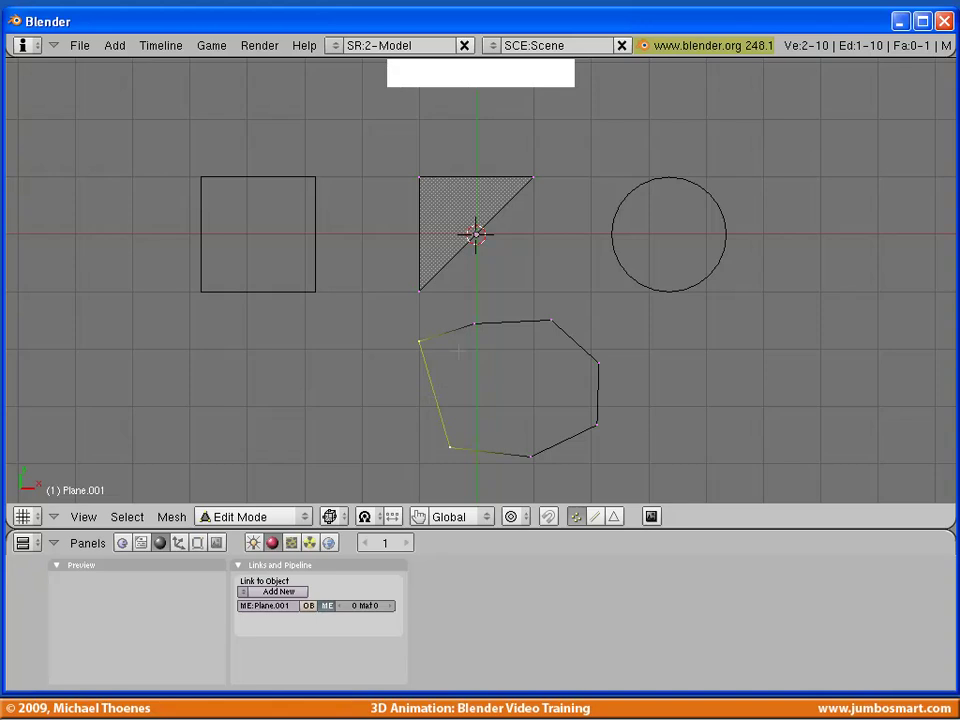
Step: Add the next outline vertex at each end of the closing edge to the selection and create a four-sided face from the four vertices
{"action": "right_click", "coordinate": [474, 323], "text": "shift"}
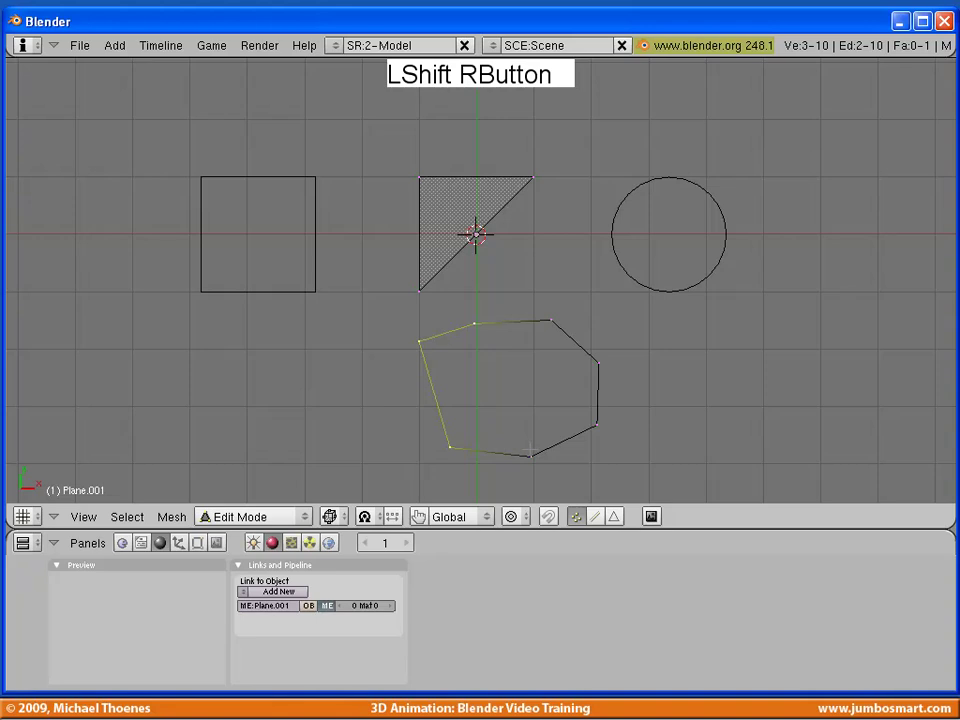
{"action": "right_click", "coordinate": [538, 415], "text": "shift"}
{"action": "key", "text": "f"}
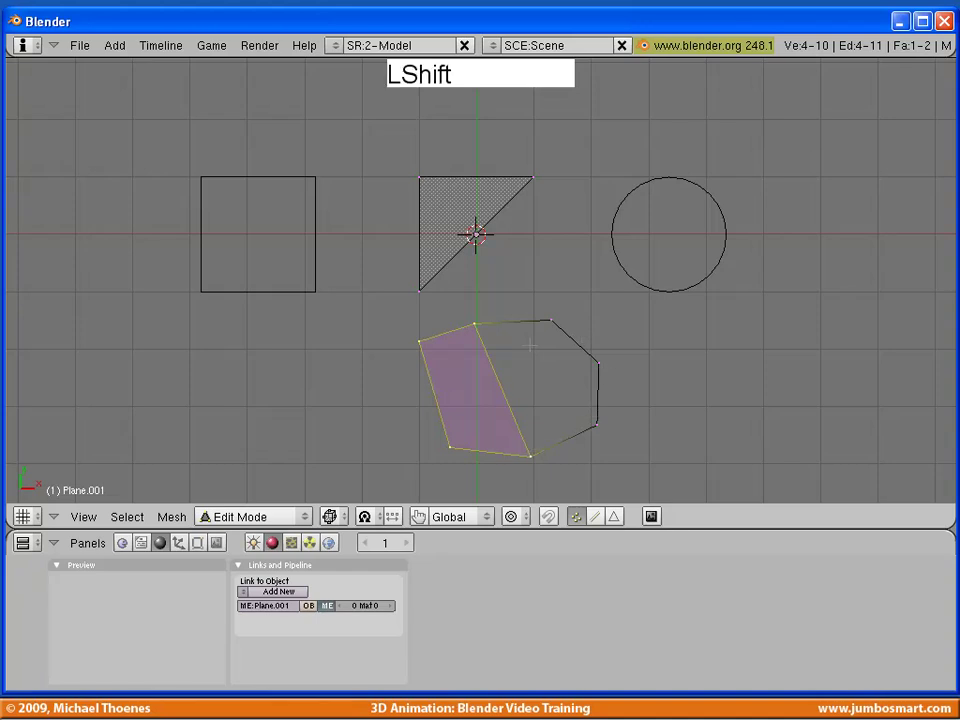
Step: Select only the five vertices around the outline's remaining open area and fill it with faces using the Fill command
{"action": "right_click", "coordinate": [552, 322], "text": "shift"}
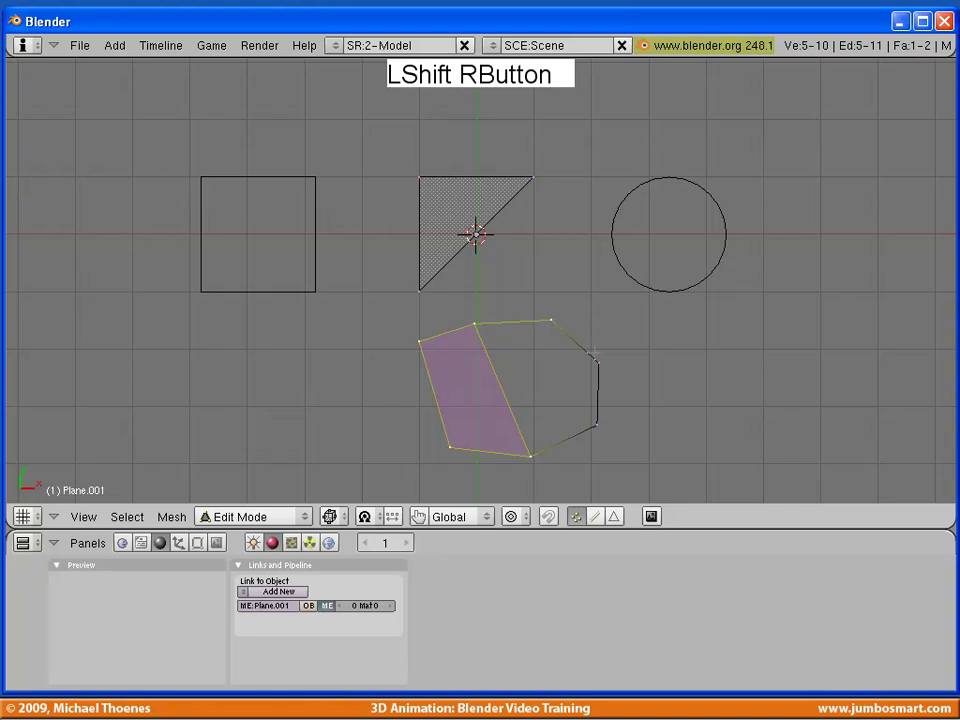
{"action": "right_click", "coordinate": [596, 360], "text": "shift"}
{"action": "right_click", "coordinate": [596, 424], "text": "shift"}
{"action": "right_click", "coordinate": [458, 441], "text": "shift"}
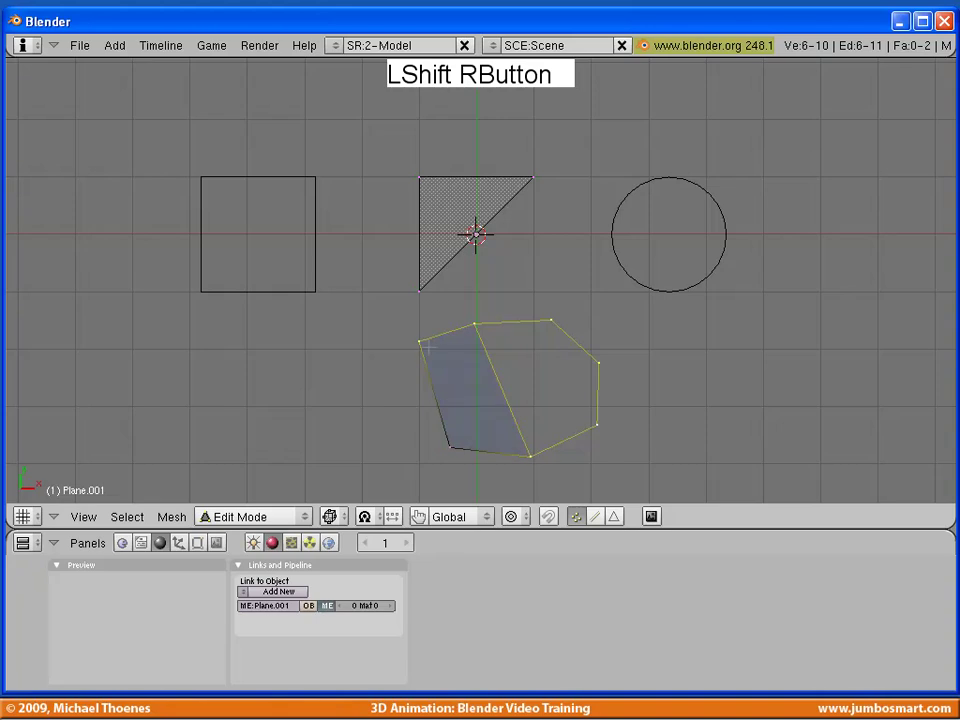
{"action": "right_click", "coordinate": [439, 350], "text": "shift"}
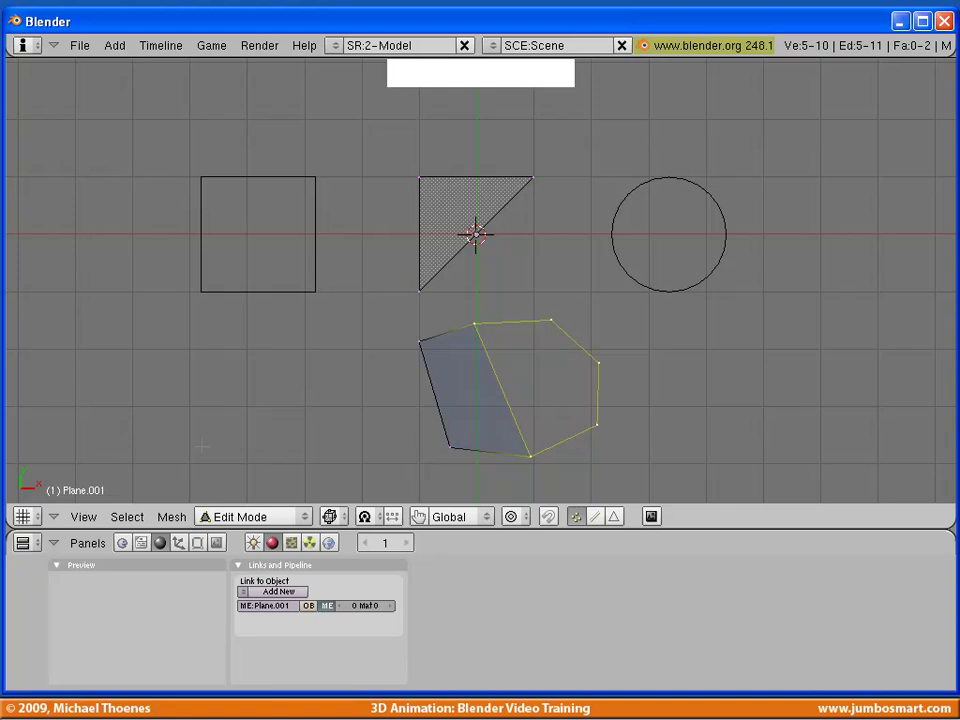
{"action": "left_click", "coordinate": [172, 516]}
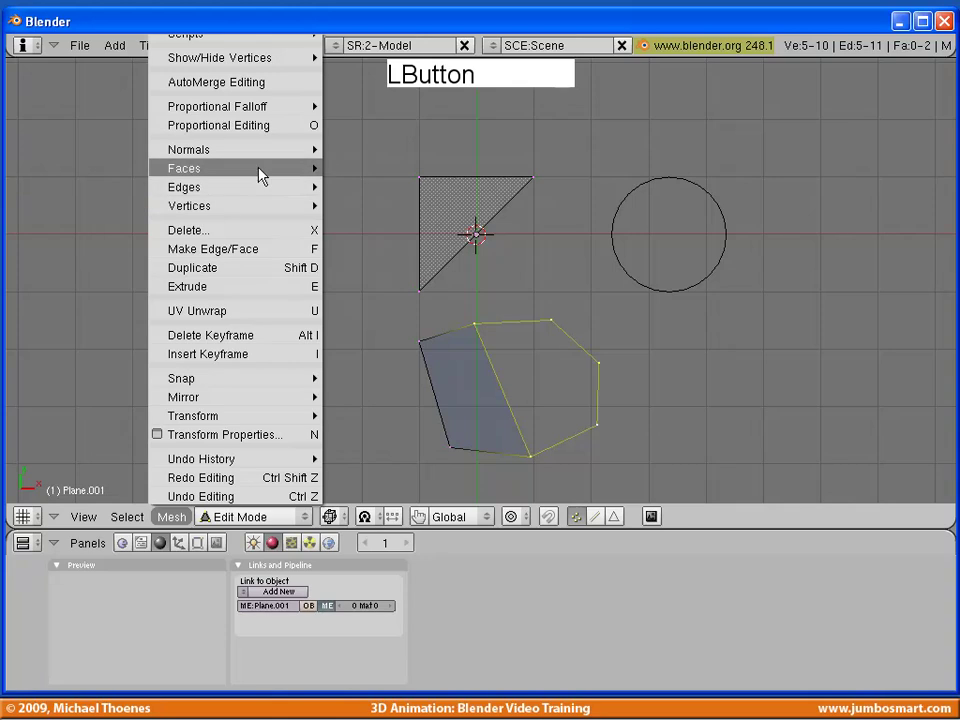
{"action": "mouse_move", "coordinate": [258, 175]}
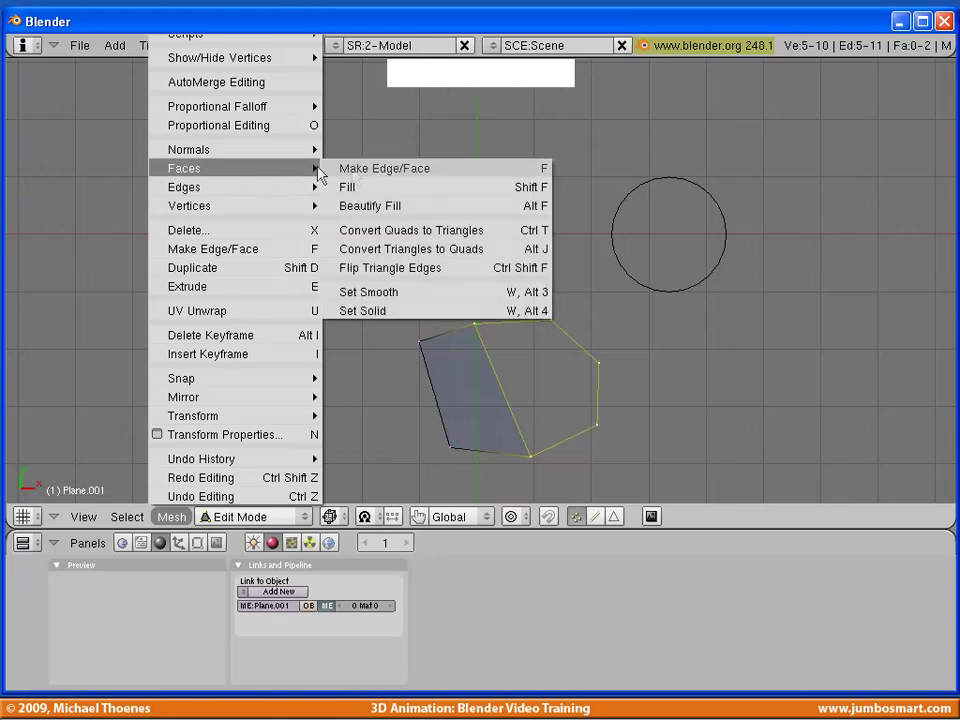
{"action": "left_click", "coordinate": [416, 196]}
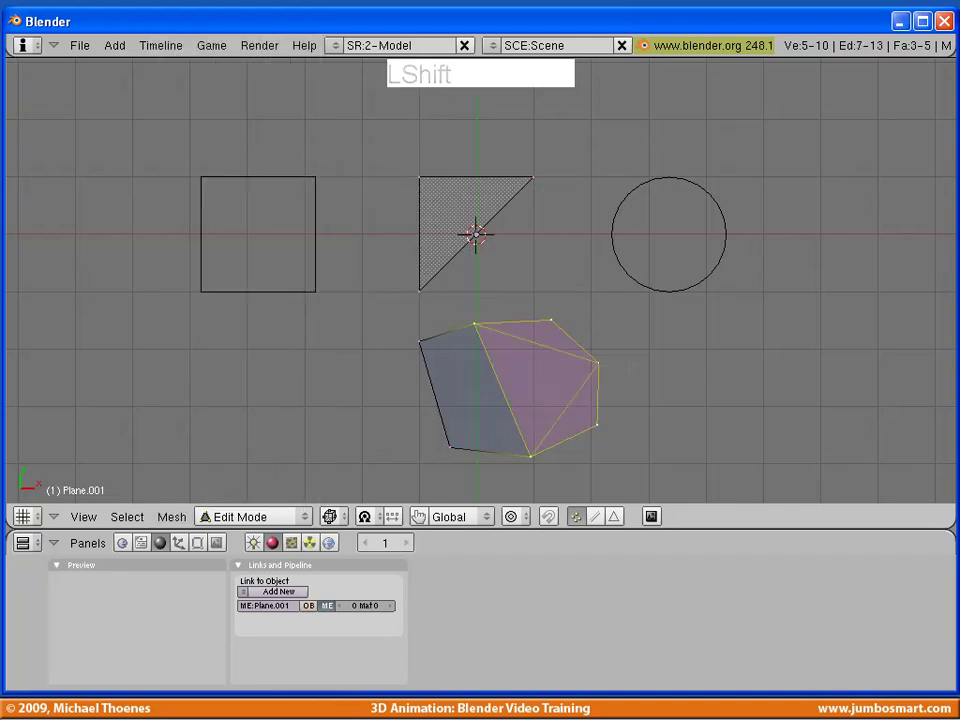
Step: Switch to face select mode, show the enlarged mesh editing tools, and apply Join Triangles to the filled triangles
{"action": "middle_click_drag", "start_coordinate": [630, 362], "coordinate": [547, 282], "text": "shift"}
{"action": "scroll", "coordinate": [563, 352], "scroll_direction": "up", "scroll_amount": 1}
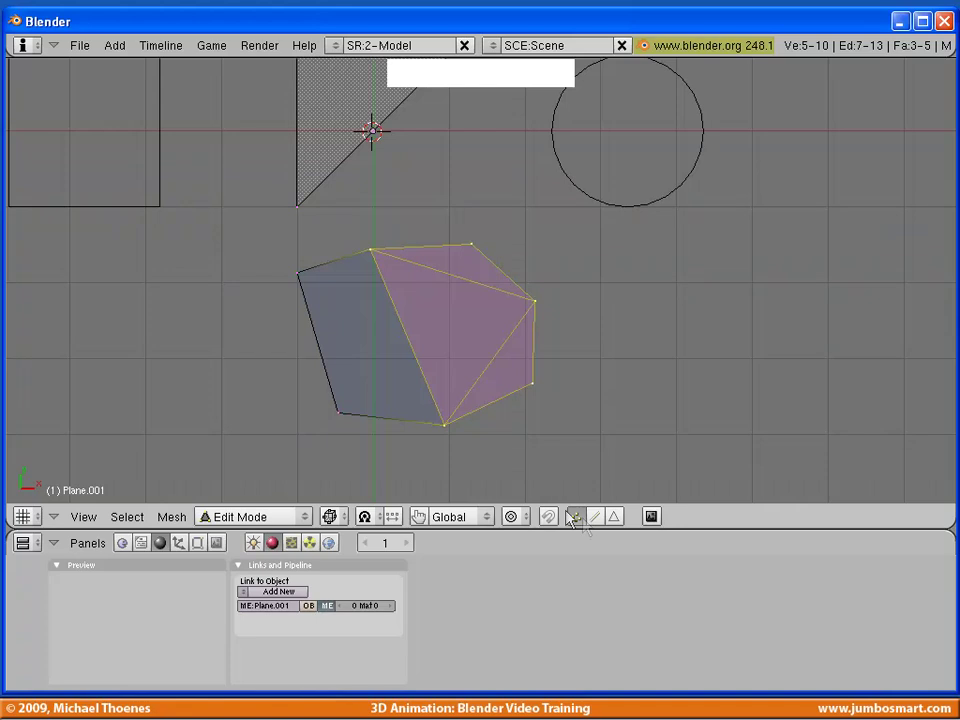
{"action": "left_click", "coordinate": [614, 516]}
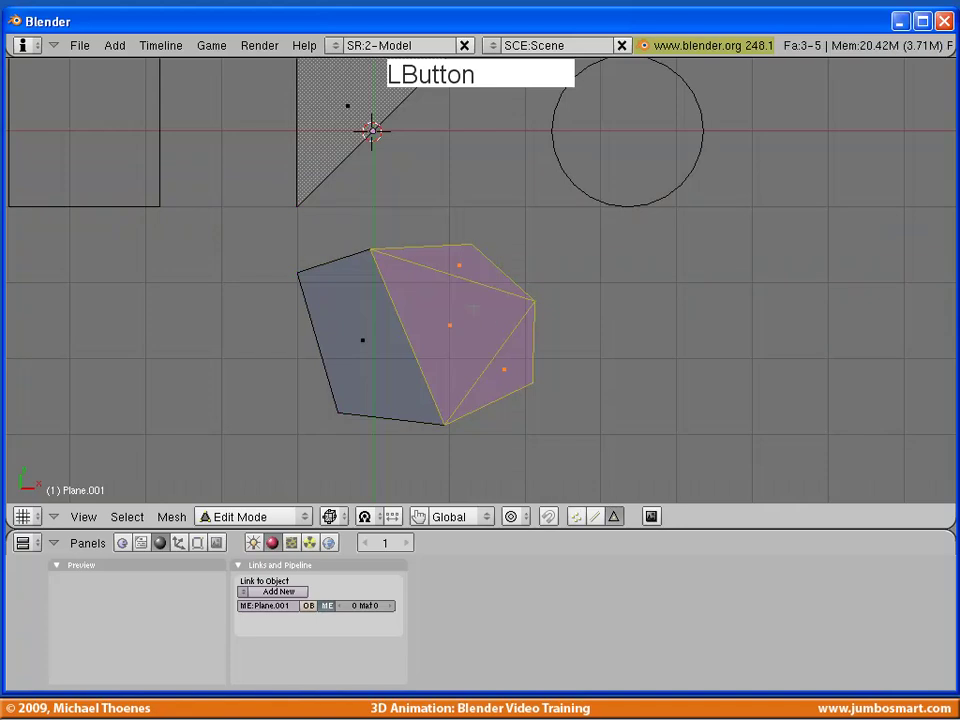
{"action": "left_click", "coordinate": [197, 543]}
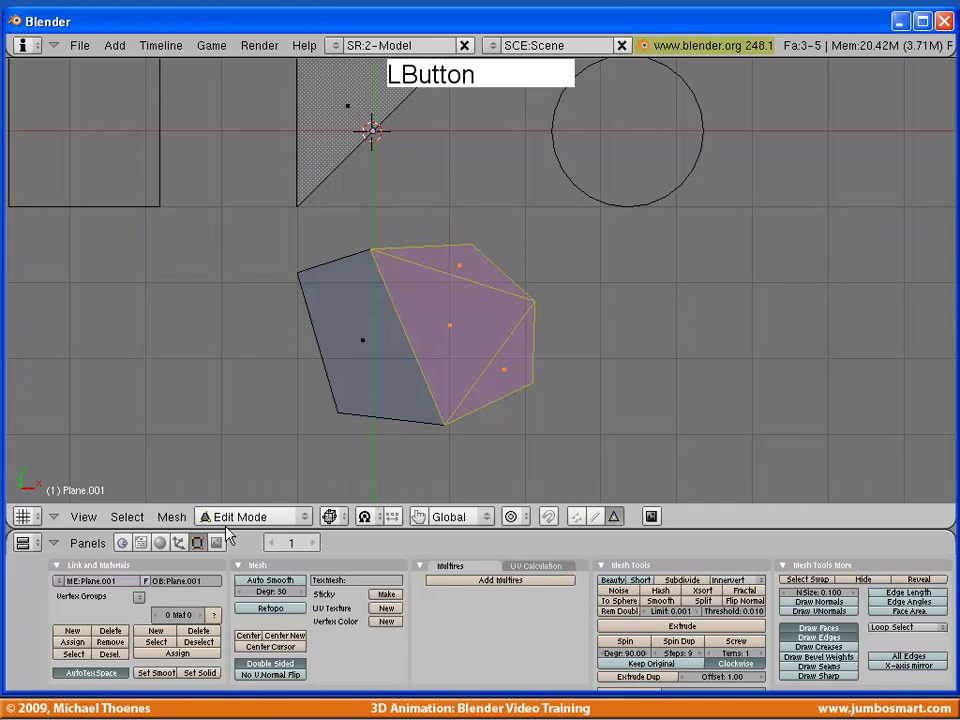
{"action": "left_click", "coordinate": [228, 512]}
{"action": "left_click_drag", "start_coordinate": [228, 512], "coordinate": [233, 466]}
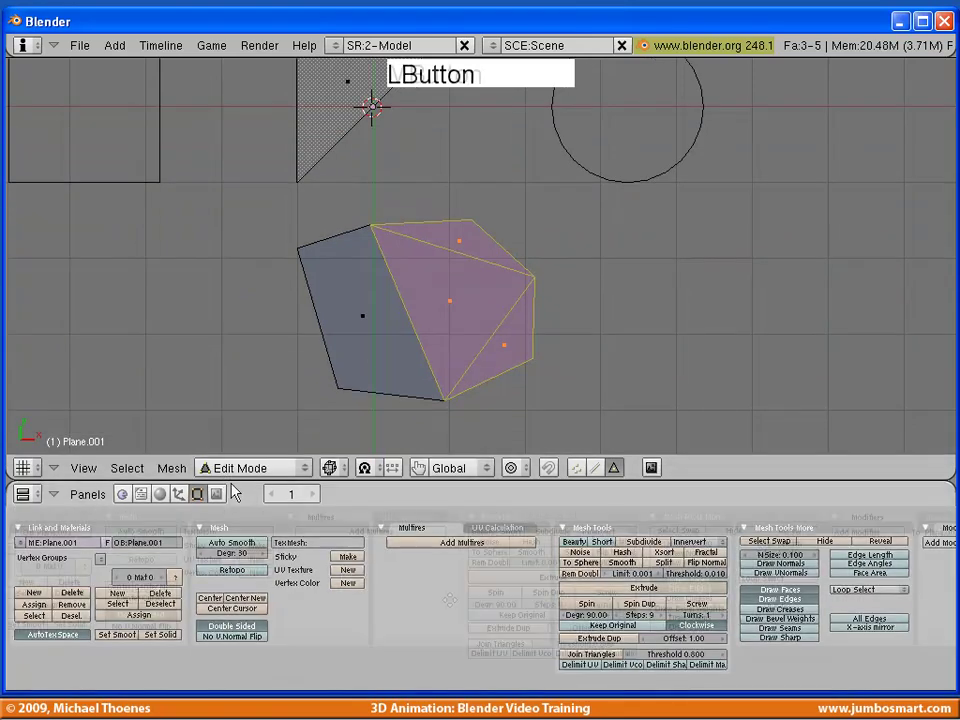
{"action": "middle_click_drag", "start_coordinate": [547, 611], "coordinate": [452, 600]}
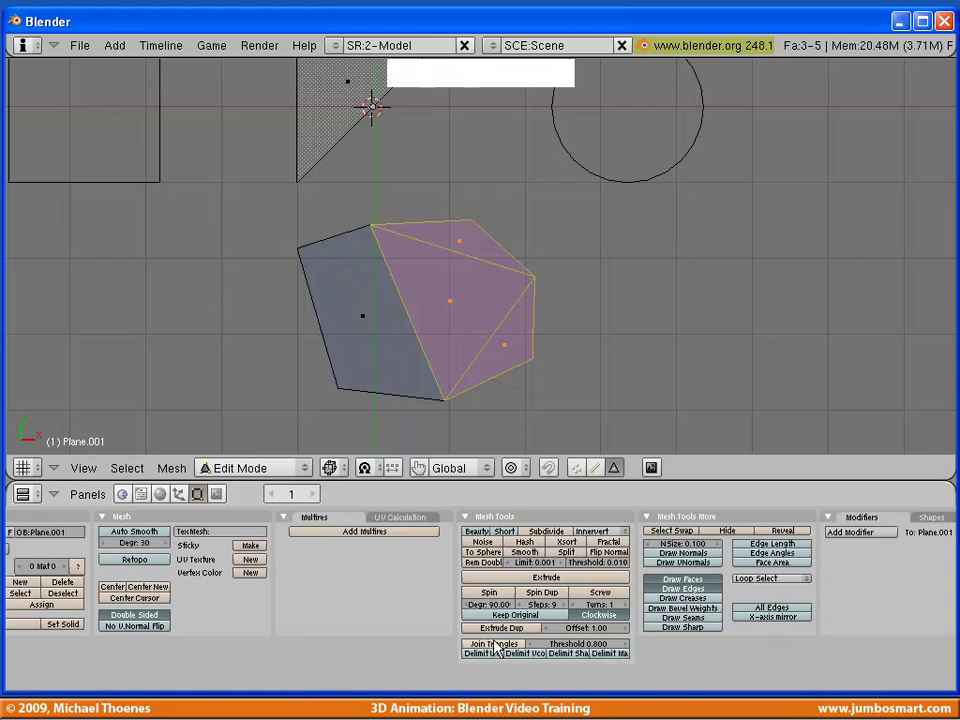
{"action": "key", "text": "KP_Add"}
{"action": "key", "text": "KP_Add"}
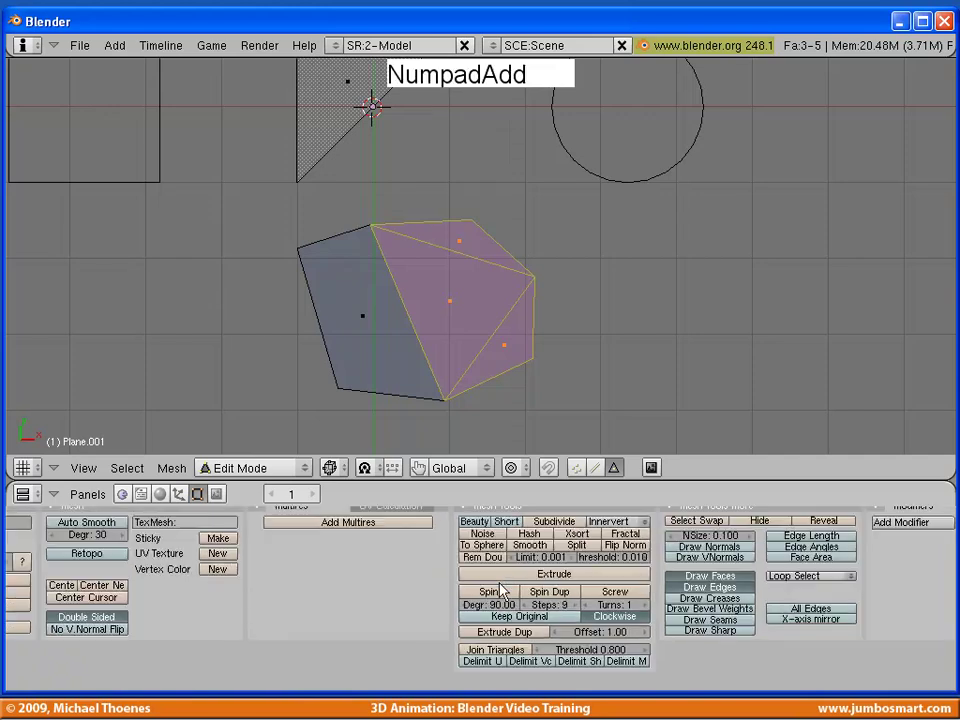
{"action": "middle_click_drag", "start_coordinate": [537, 607], "coordinate": [521, 586]}
{"action": "left_click", "coordinate": [484, 644]}
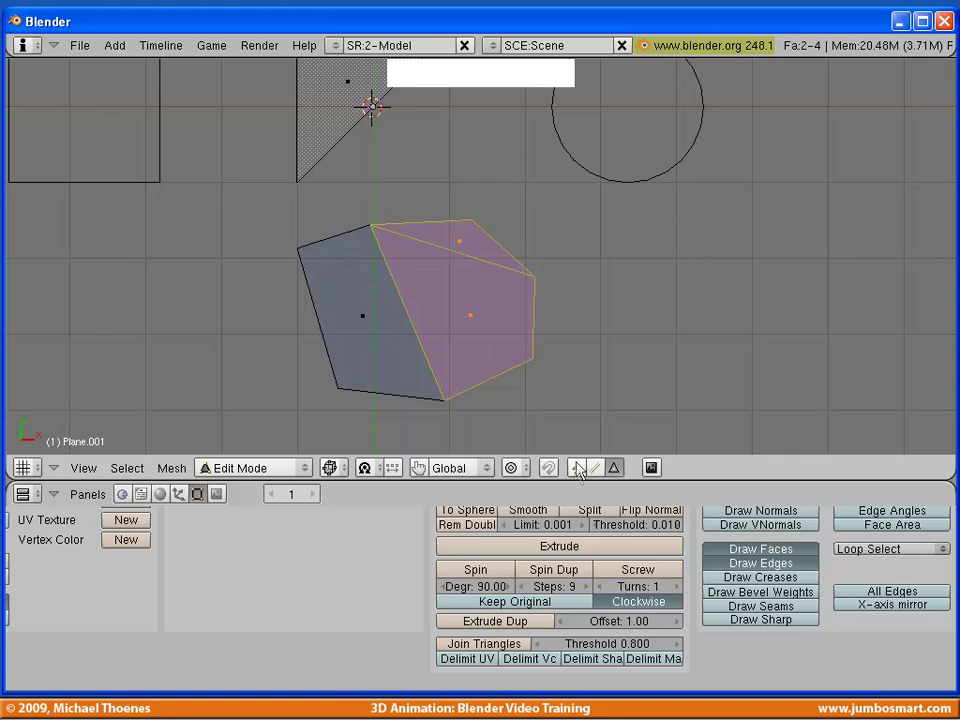
Step: Return to Object Mode and add a mesh plane at a new 3D cursor position in the empty area beyond the circle and outline
{"action": "key", "text": "Tab"}
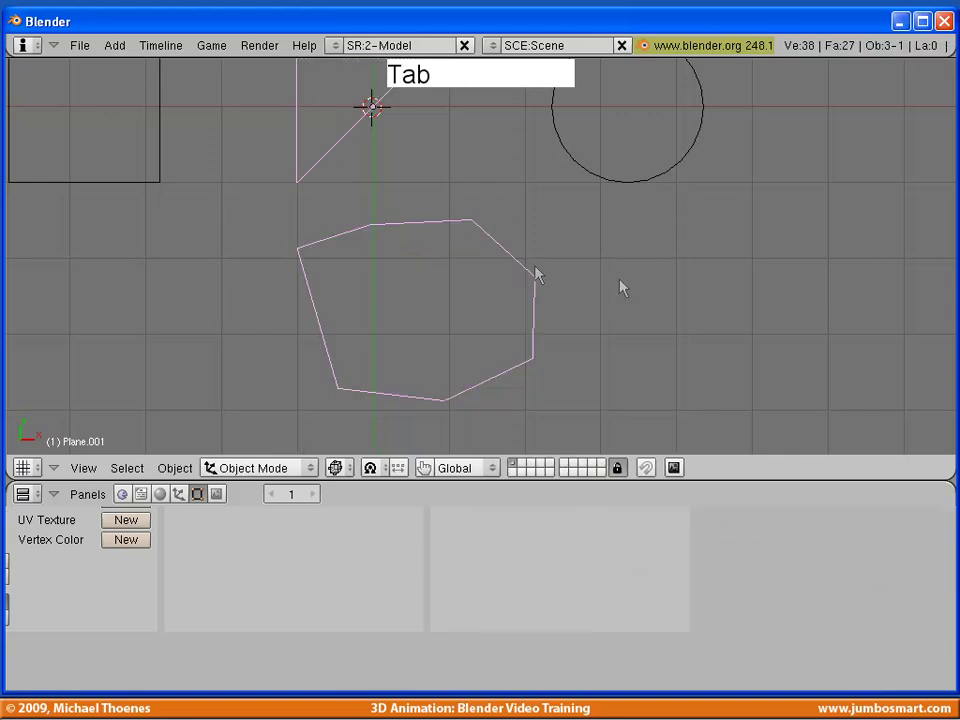
{"action": "middle_click_drag", "start_coordinate": [647, 287], "coordinate": [335, 297], "text": "shift"}
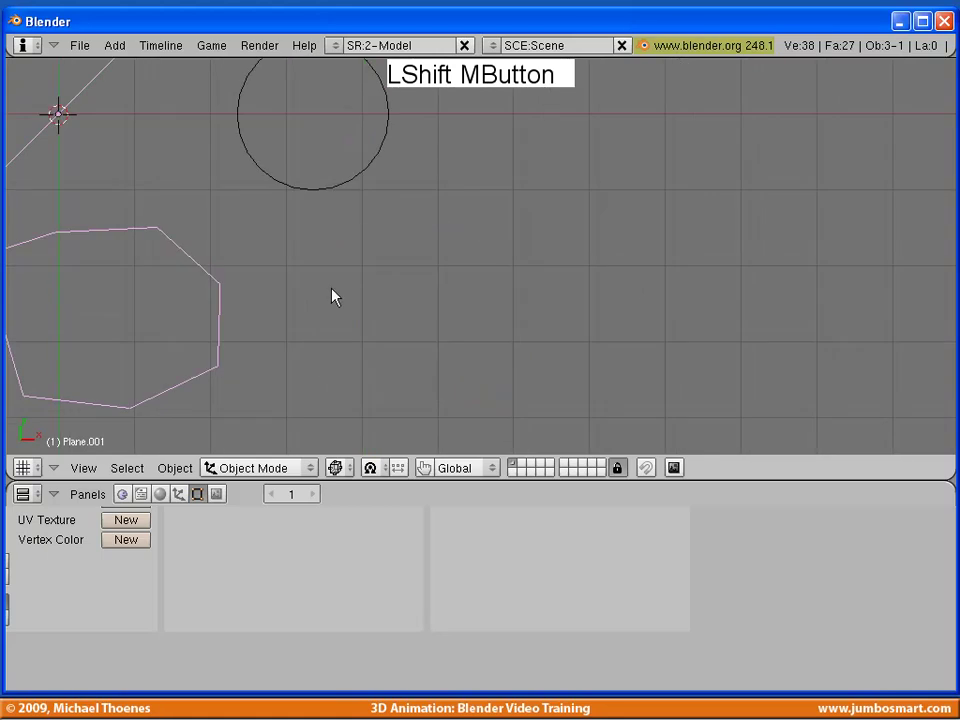
{"action": "left_click", "coordinate": [521, 275]}
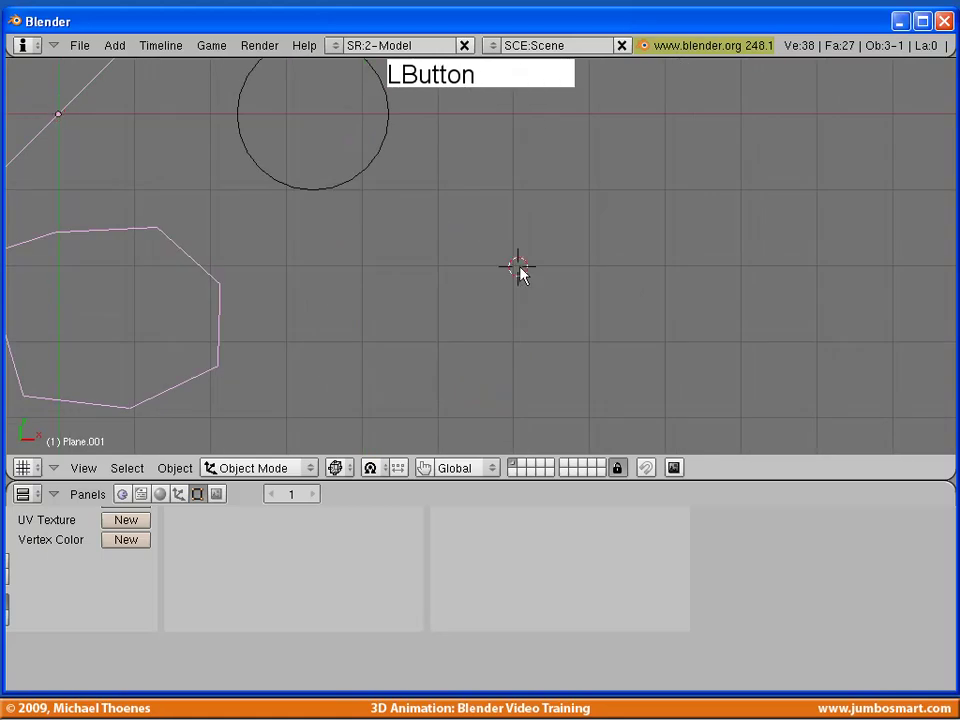
{"action": "key", "text": "space"}
{"action": "mouse_move", "coordinate": [596, 266]}
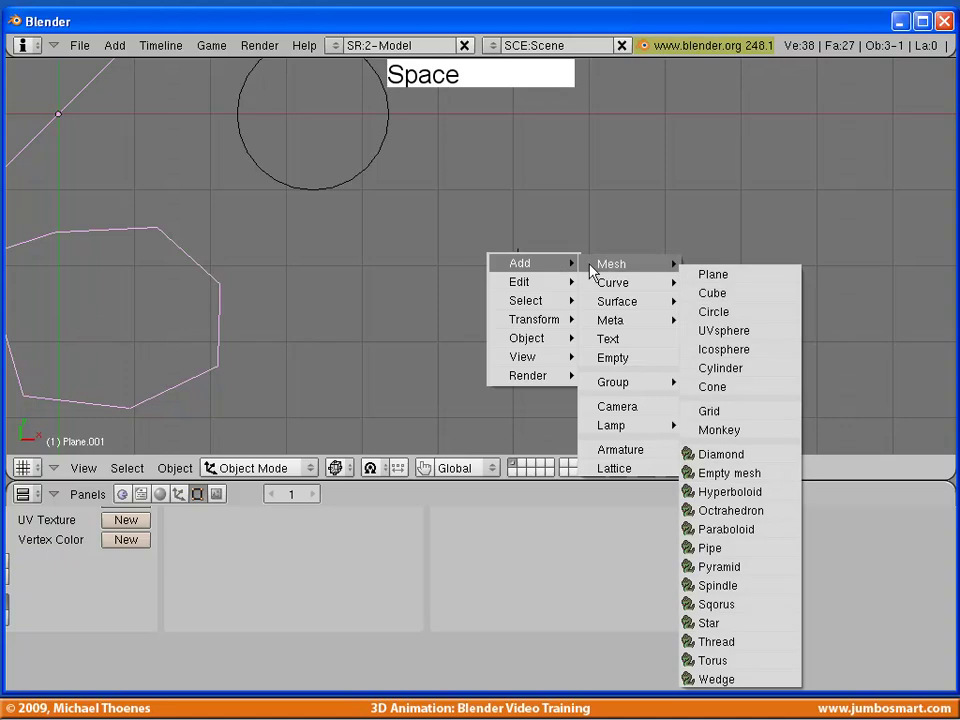
{"action": "left_click", "coordinate": [744, 279]}
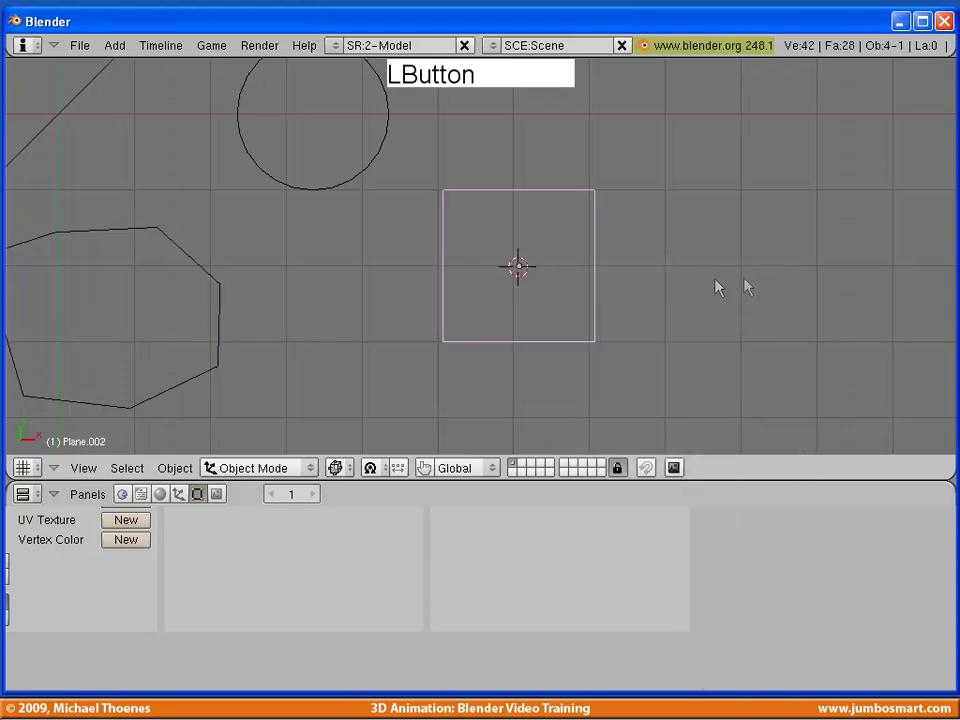
Step: Scale the new plane up to roughly twice its size and move it away from the circle so they no longer overlap
{"action": "middle_click_drag", "start_coordinate": [680, 302], "coordinate": [608, 328], "text": "shift"}
{"action": "key", "text": "s"}
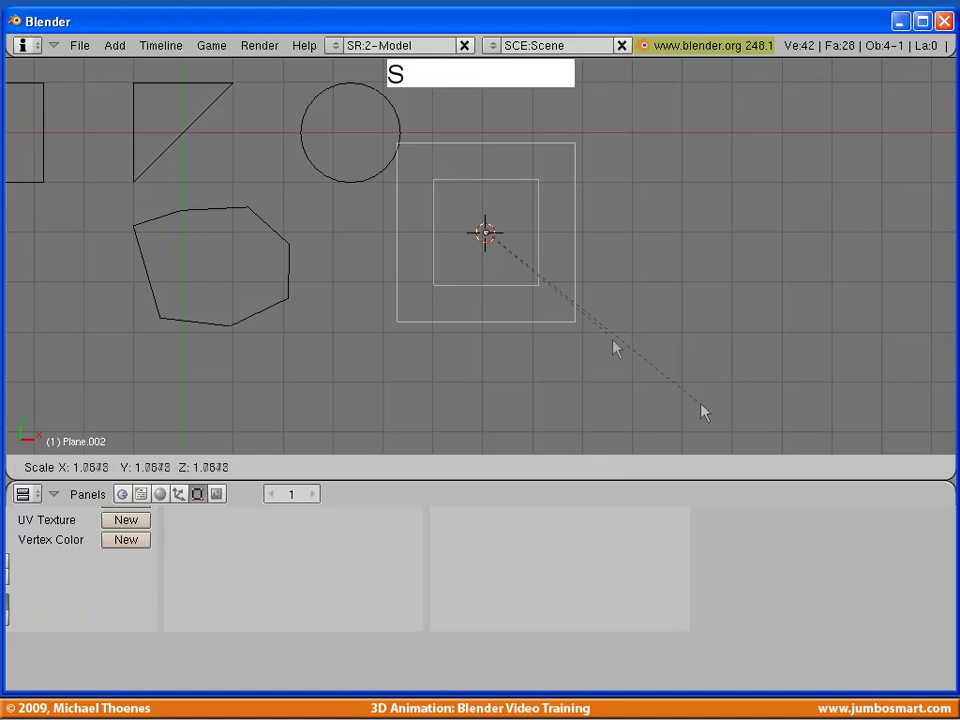
{"action": "left_click", "coordinate": [753, 443]}
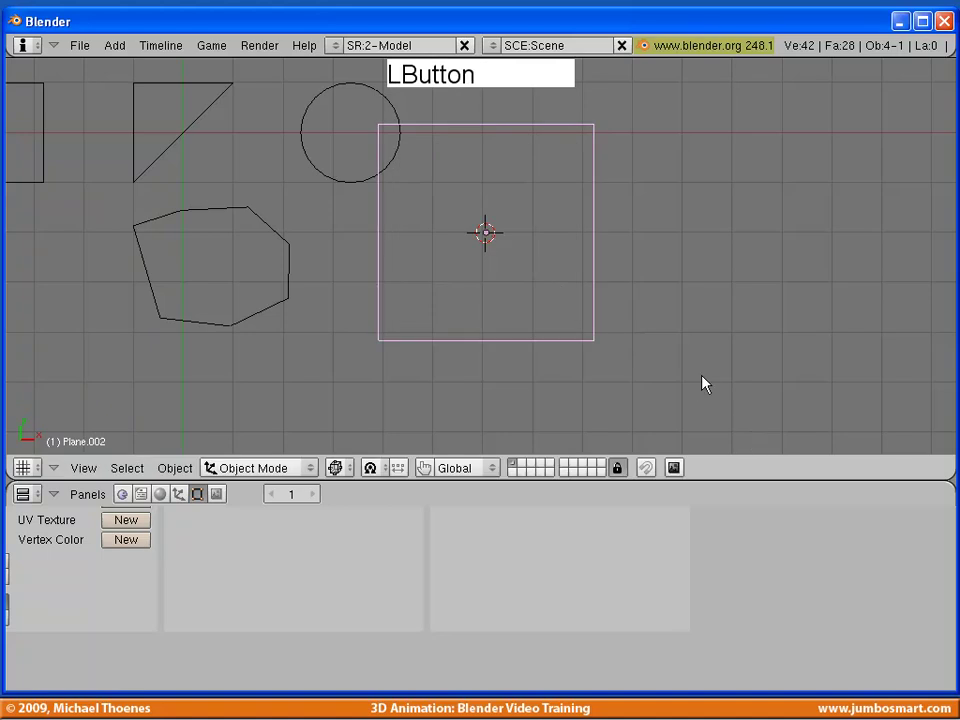
{"action": "left_click_drag", "start_coordinate": [602, 347], "coordinate": [768, 370]}
{"action": "left_click", "coordinate": [752, 377]}
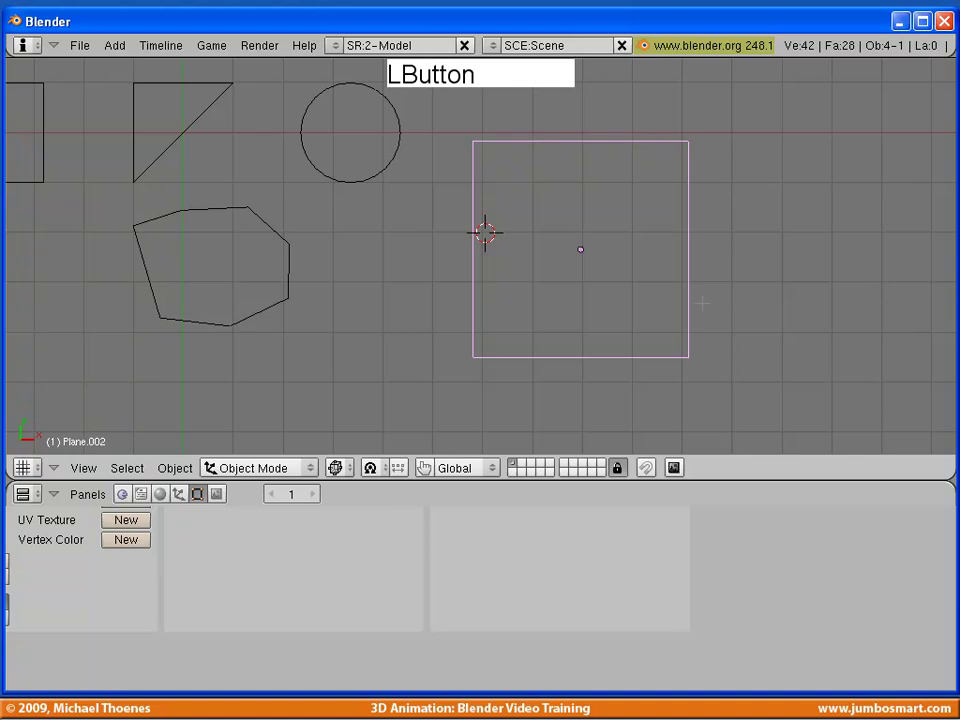
Step: Subdivide the large plane twice in Edit Mode into a four-by-four grid of faces
{"action": "key", "text": "Tab"}
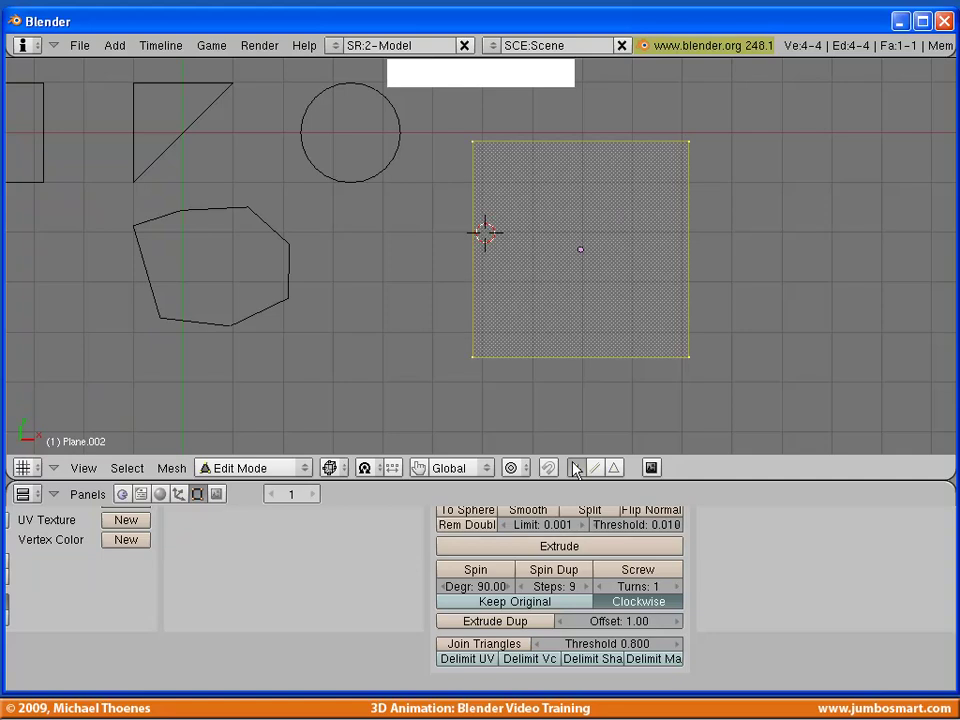
{"action": "middle_click_drag", "start_coordinate": [577, 553], "coordinate": [487, 597]}
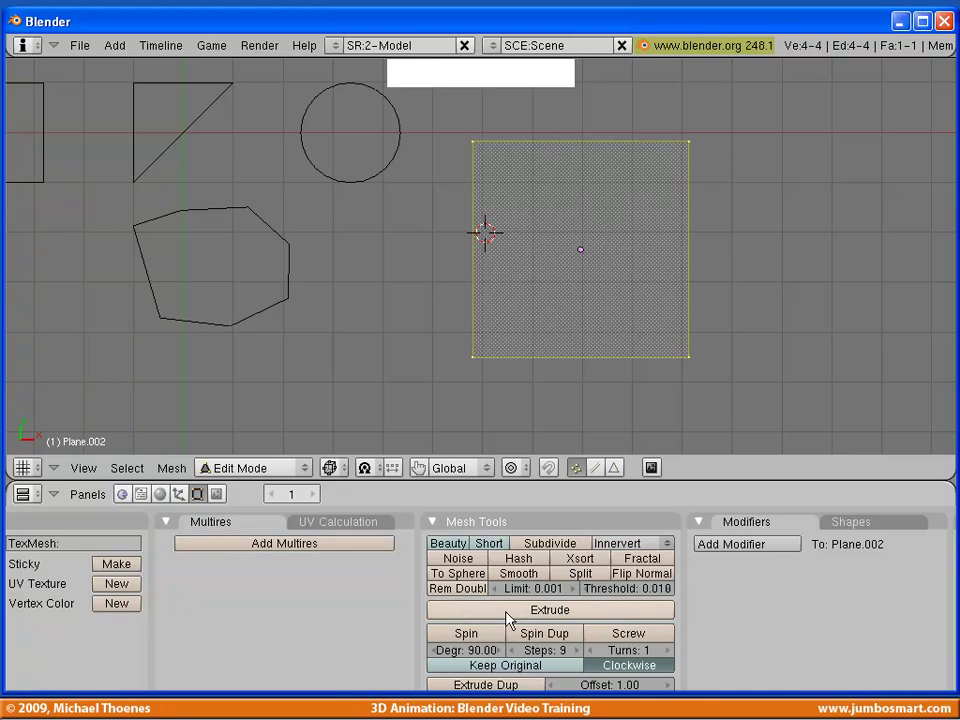
{"action": "left_click", "coordinate": [551, 546]}
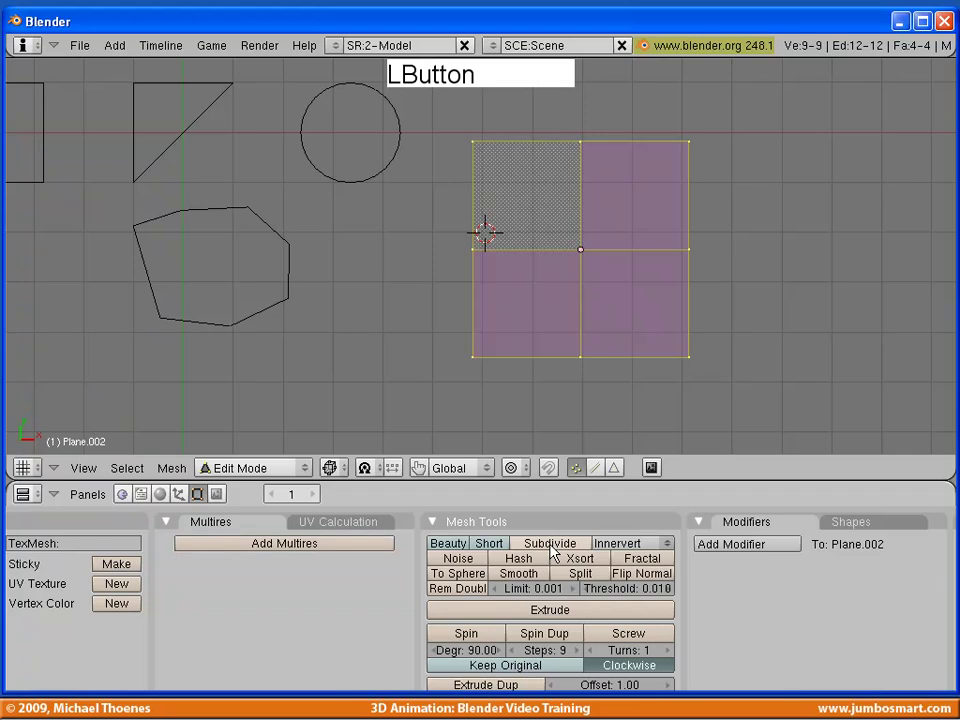
{"action": "left_click", "coordinate": [551, 546]}
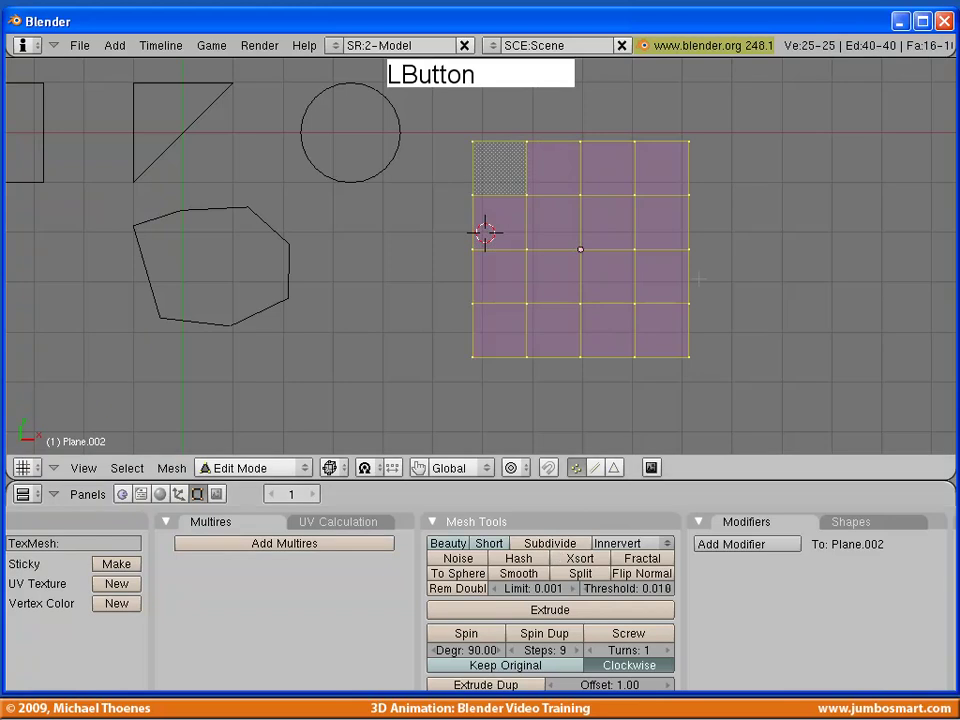
Step: Delete the centre vertex of the subdivided plane in vertex select mode to open a square hole
{"action": "scroll", "coordinate": [479, 250], "scroll_direction": "up", "scroll_amount": 1}
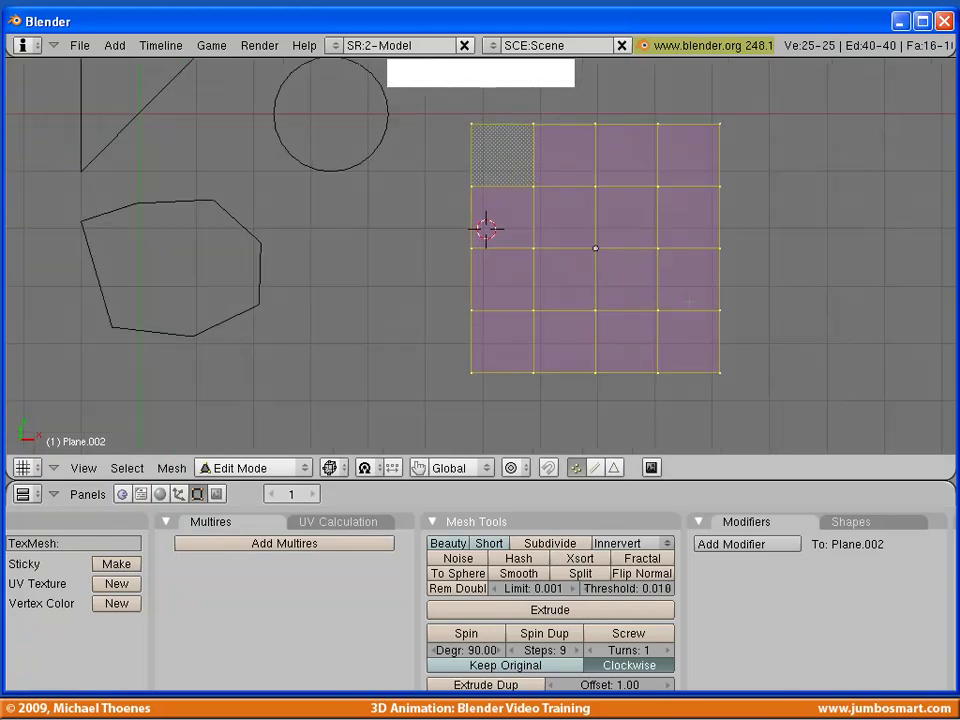
{"action": "left_click", "coordinate": [615, 470]}
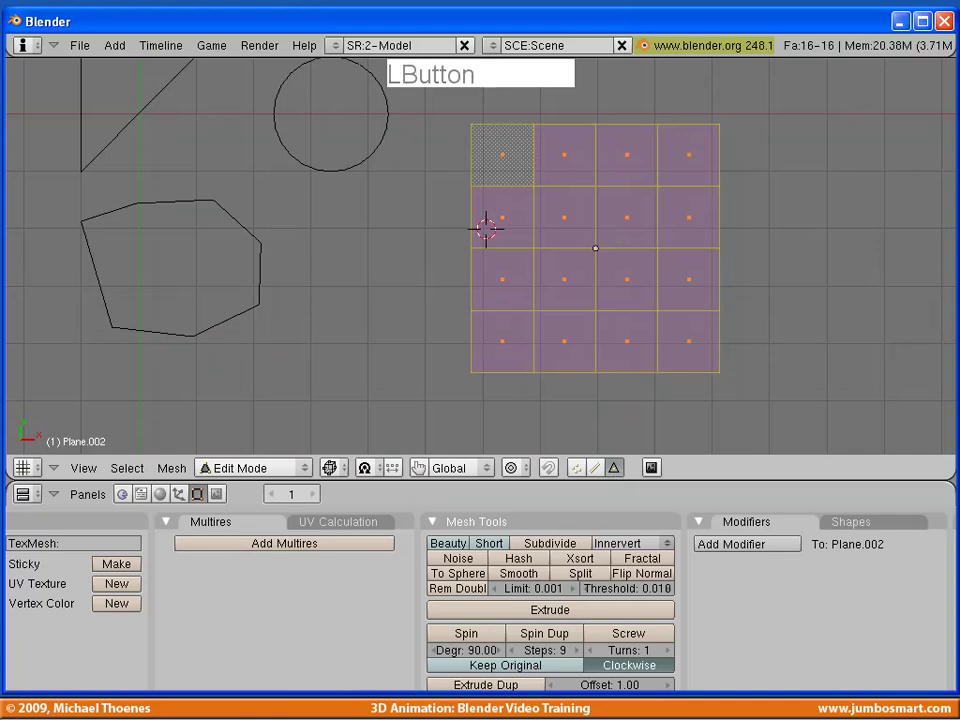
{"action": "left_click", "coordinate": [574, 472]}
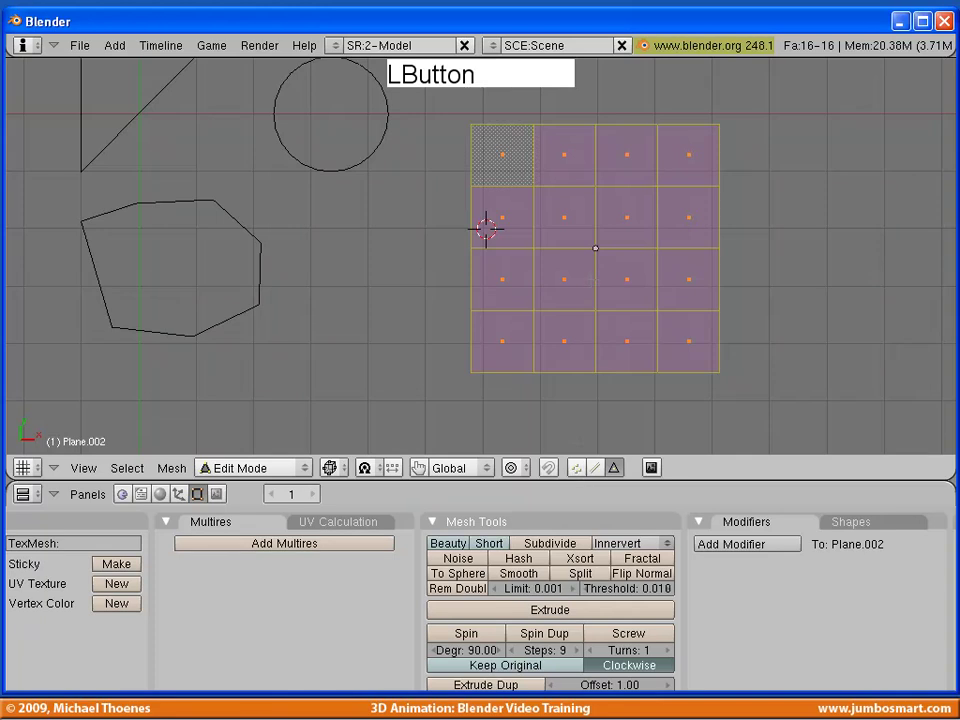
{"action": "left_click", "coordinate": [575, 467]}
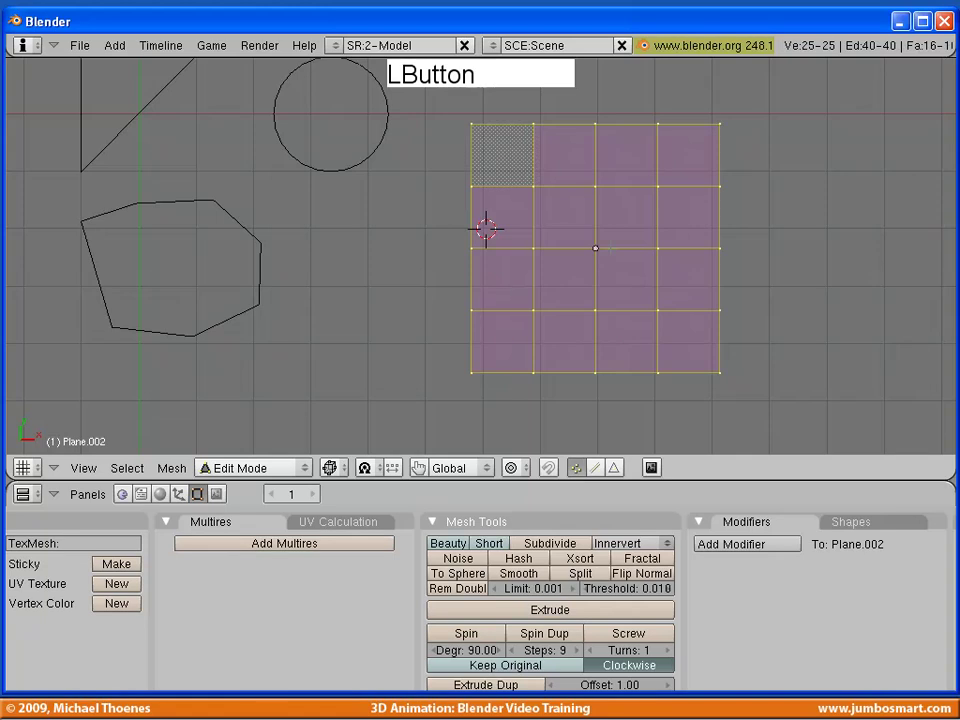
{"action": "right_click", "coordinate": [595, 247]}
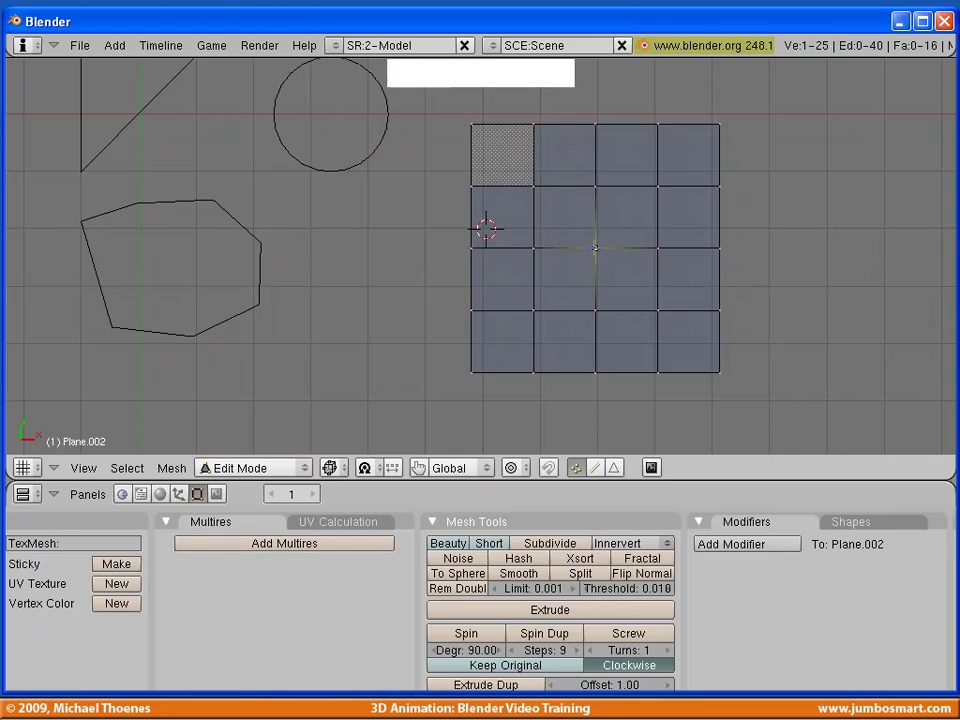
{"action": "key", "text": "x"}
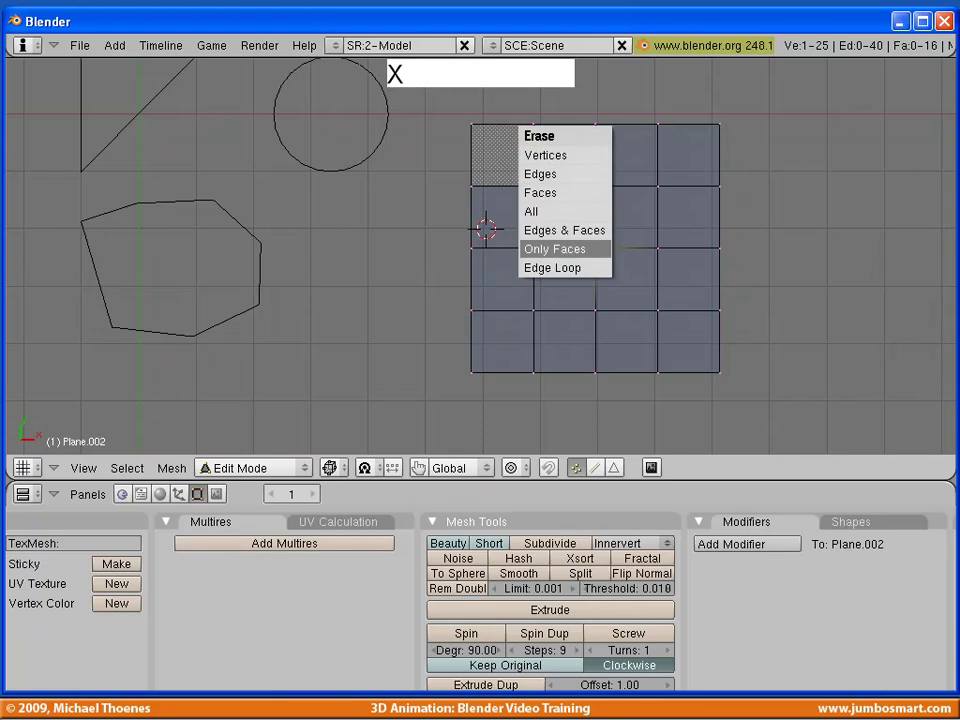
{"action": "left_click", "coordinate": [588, 160]}
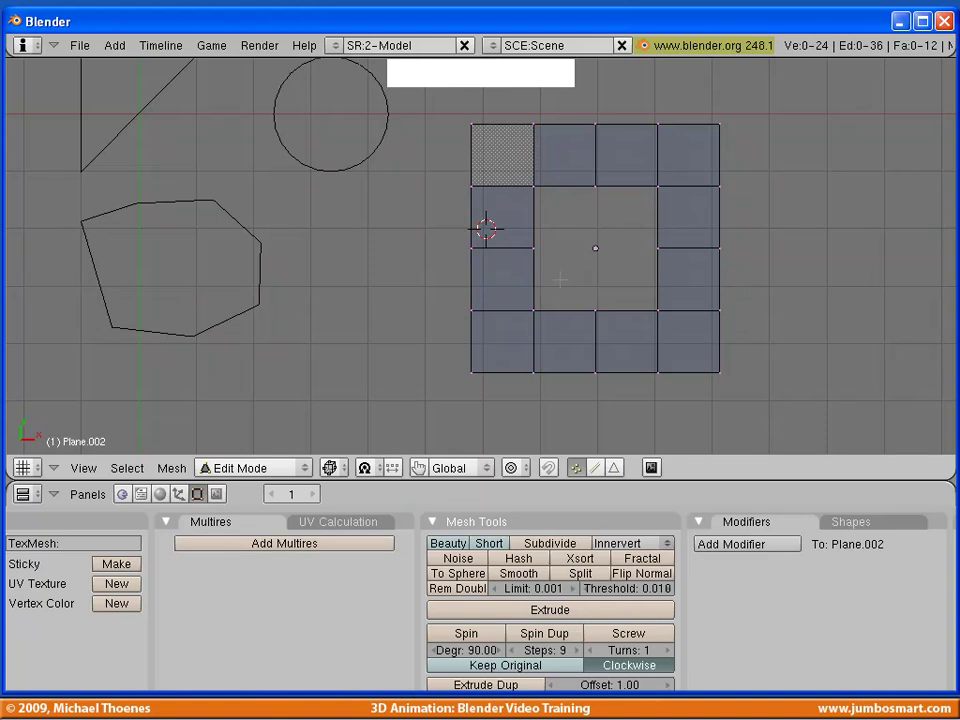
Step: Try to snap the 3D cursor to the selection in Edit Mode with no vertices selected
{"action": "key", "text": "shift"}
{"action": "key", "text": "shift+s"}
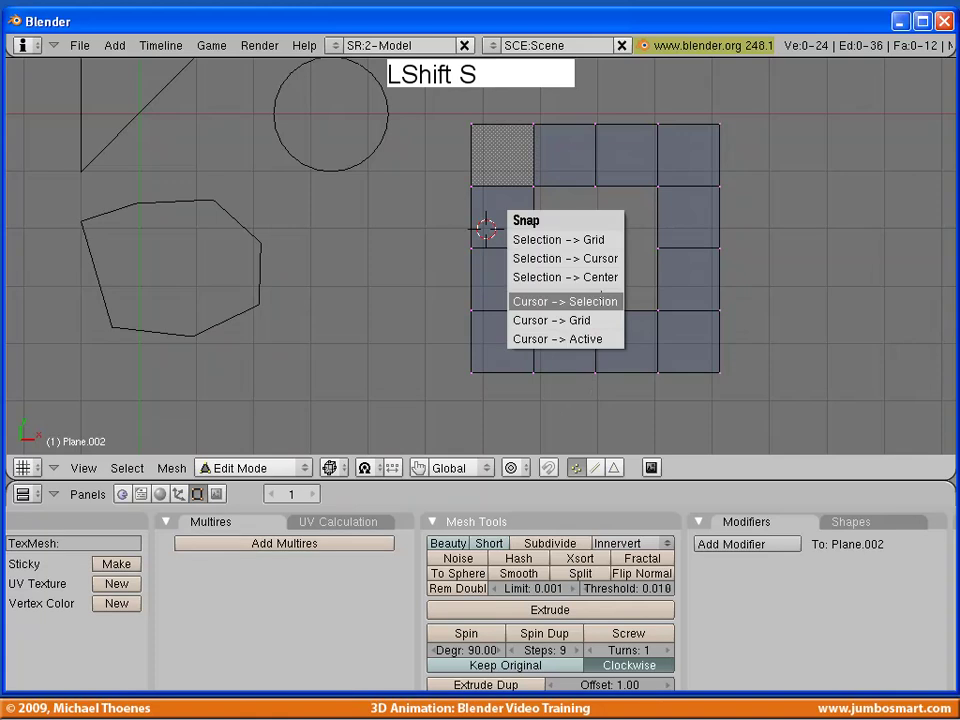
{"action": "left_click", "coordinate": [600, 300]}
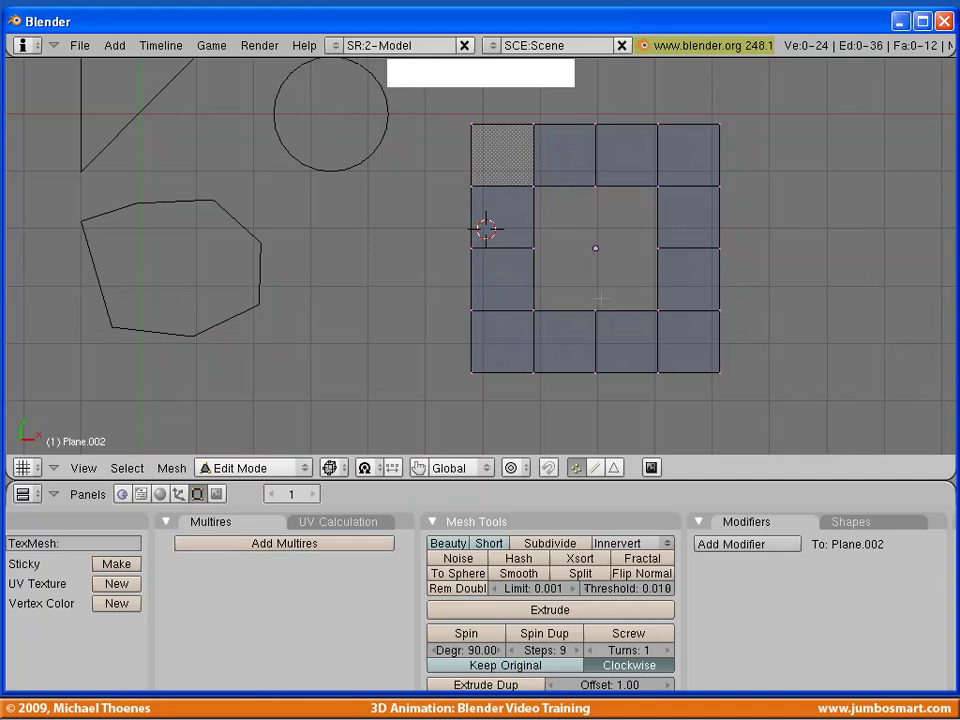
Step: Snap the 3D cursor to the selected plane's centre in Object Mode and return to Edit Mode
{"action": "key", "text": "Tab"}
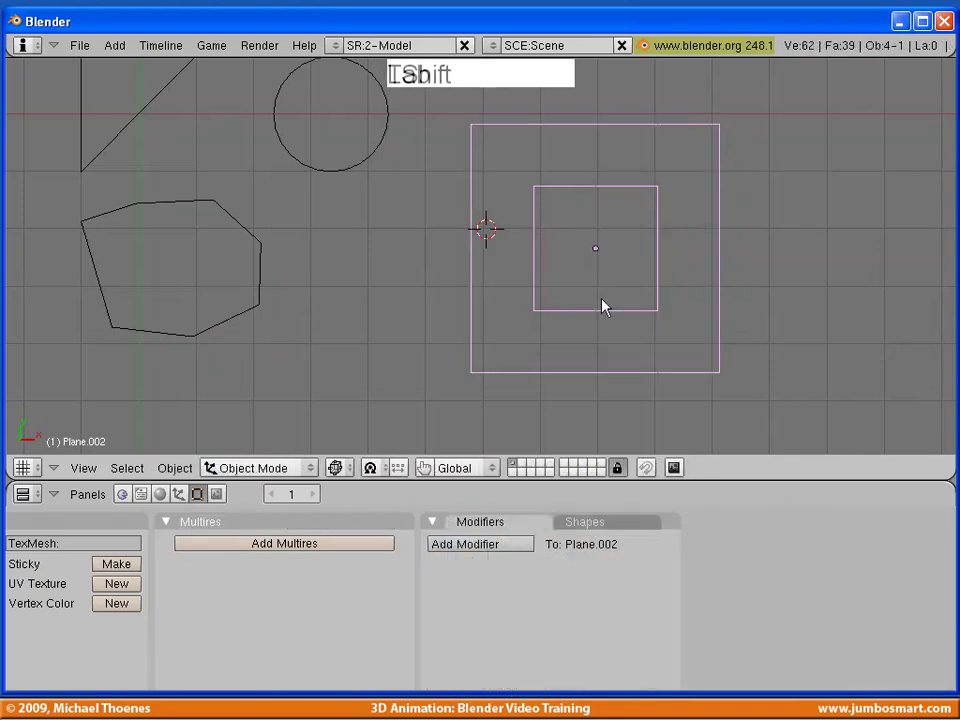
{"action": "key", "text": "shift+s"}
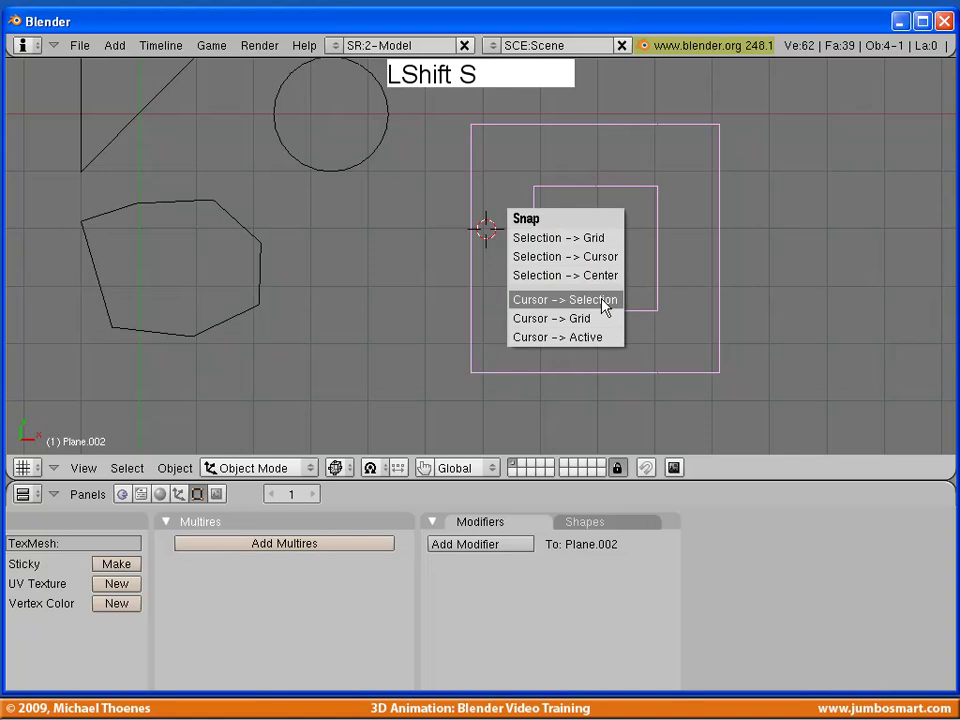
{"action": "left_click", "coordinate": [604, 307]}
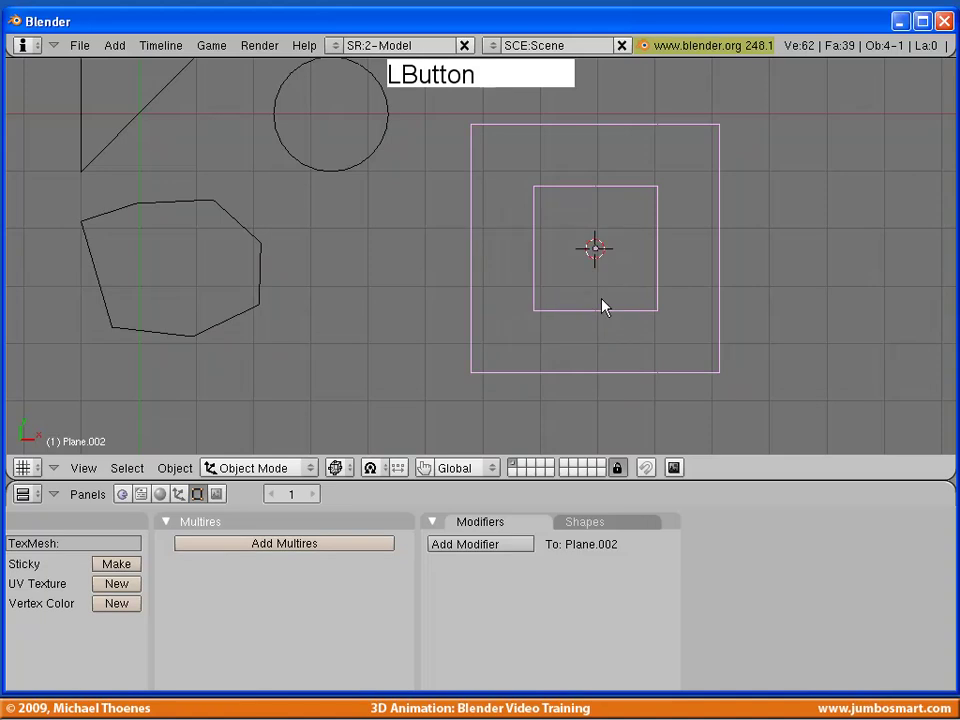
{"action": "key", "text": "Tab"}
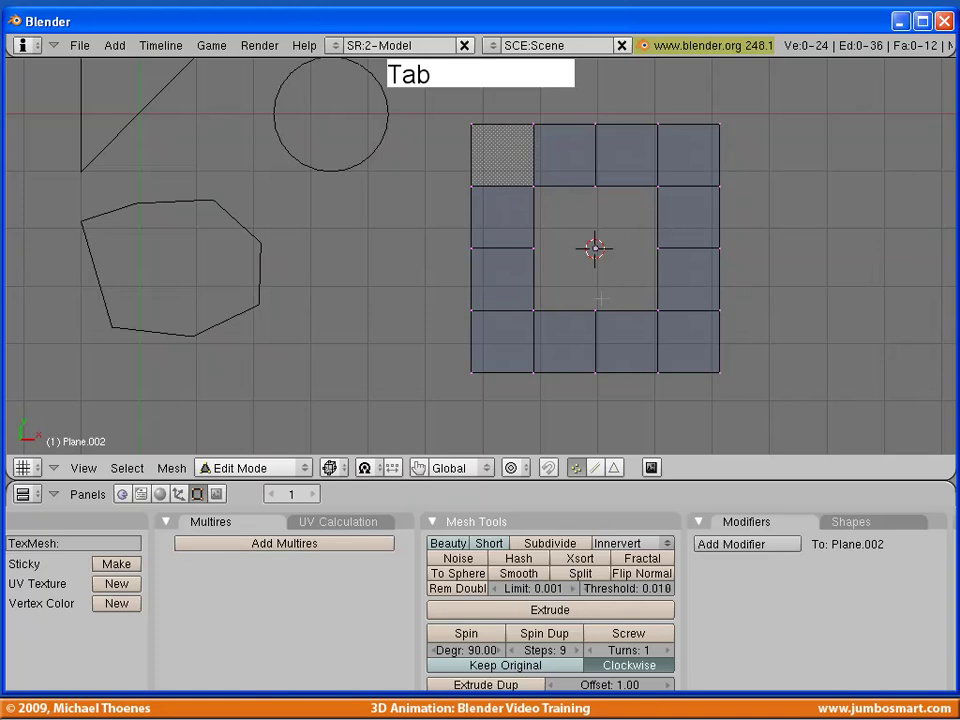
Step: Add a circle with 8 vertices and radius 1.00 inside the square hole and scale it down to about three quarters
{"action": "key", "text": "space"}
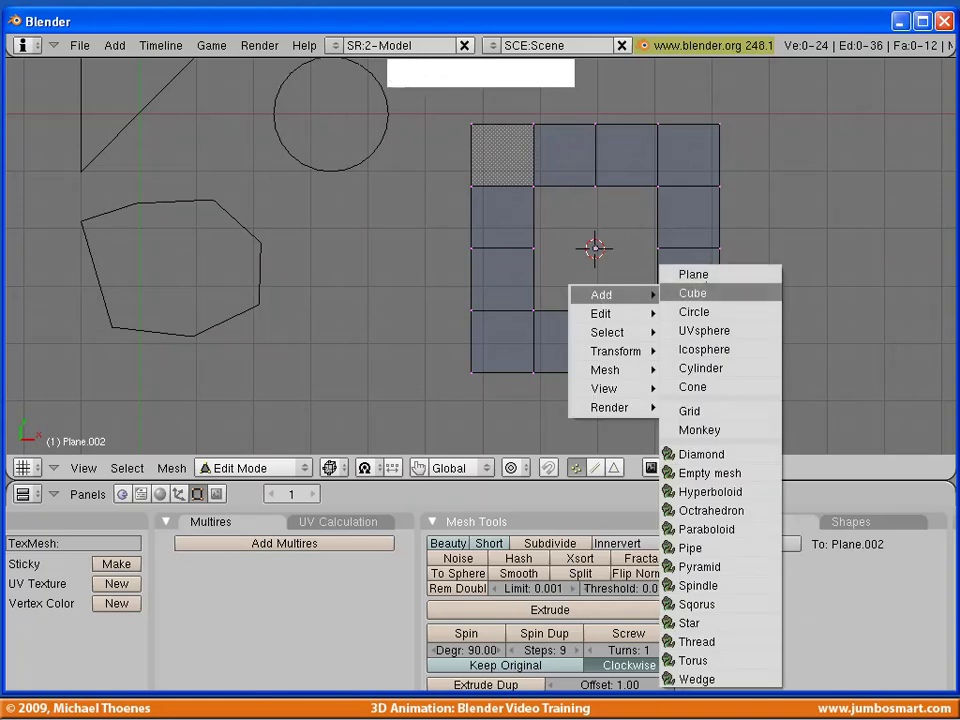
{"action": "left_click", "coordinate": [706, 304]}
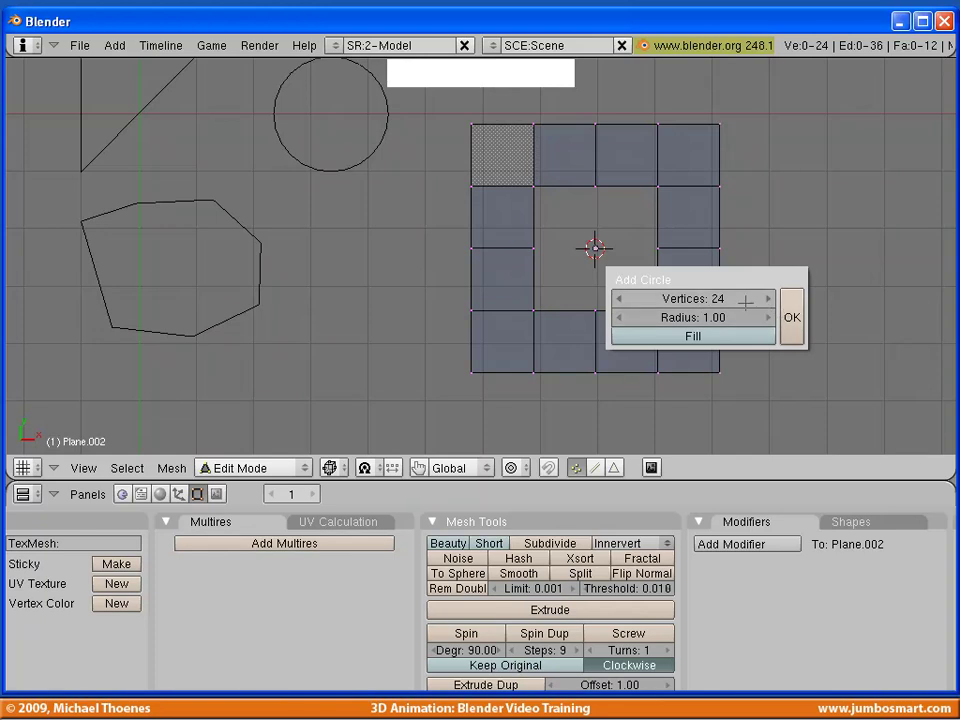
{"action": "key", "text": "shift"}
{"action": "left_click", "coordinate": [745, 301], "text": "shift"}
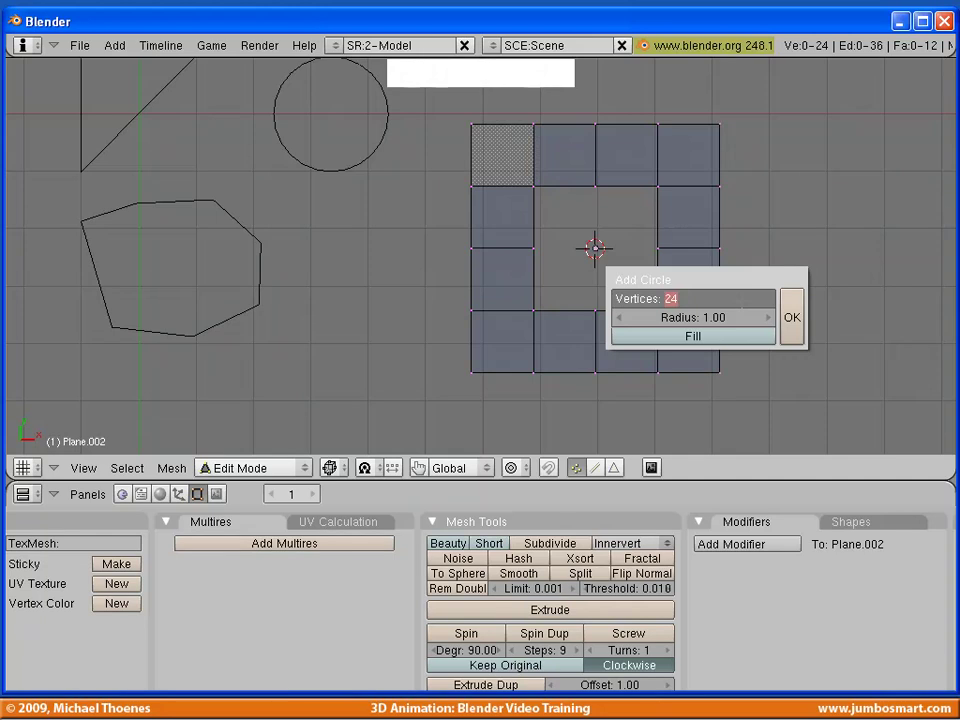
{"action": "type", "text": "8"}
{"action": "left_click", "coordinate": [794, 318]}
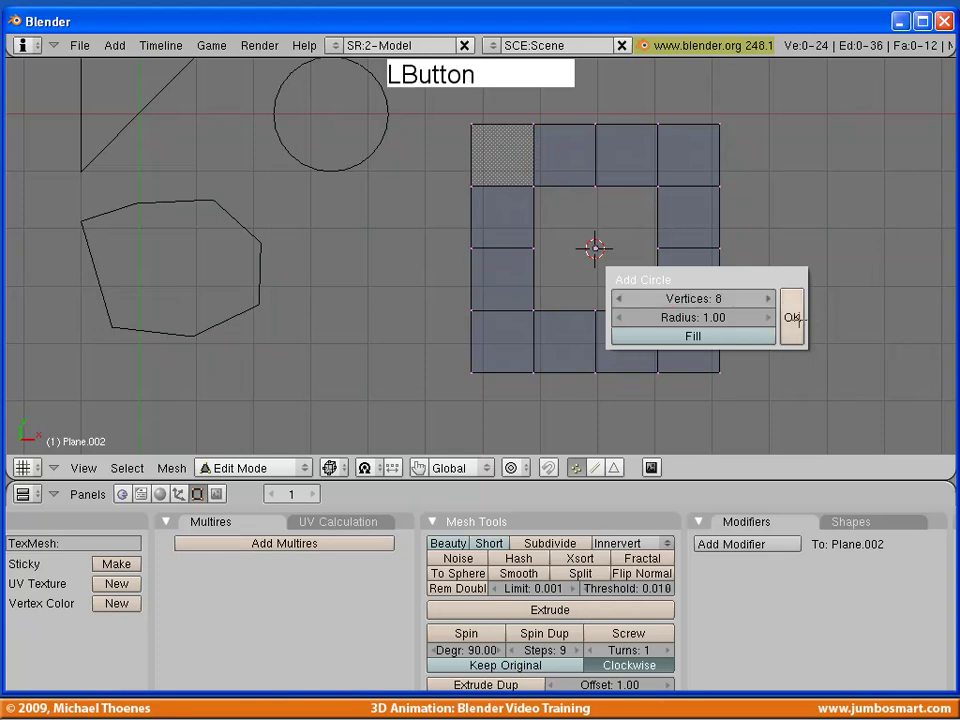
{"action": "left_click", "coordinate": [798, 318]}
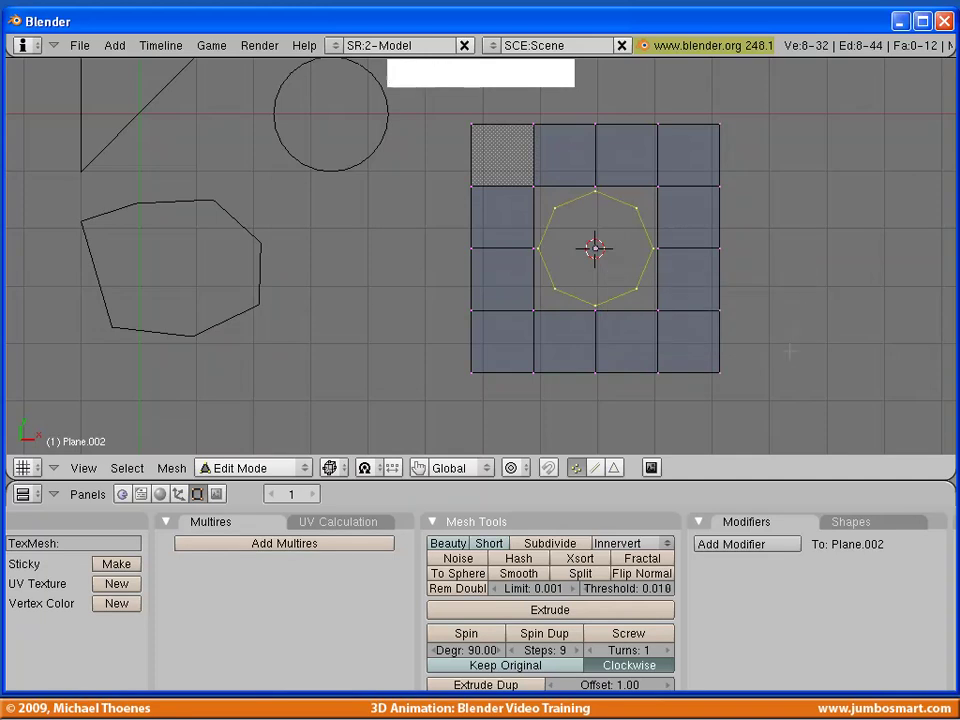
{"action": "left_click", "coordinate": [748, 316]}
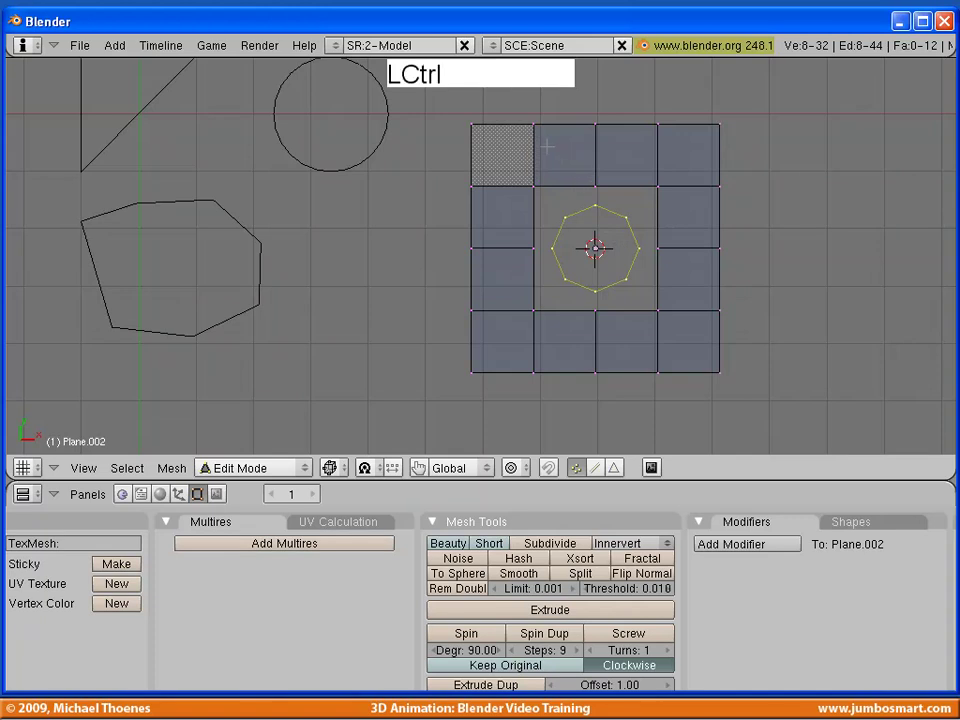
Step: Add the eight vertices bordering the square hole to the circle selection and Fill the gap between both outlines with faces
{"action": "right_click", "coordinate": [549, 144], "text": "ctrl"}
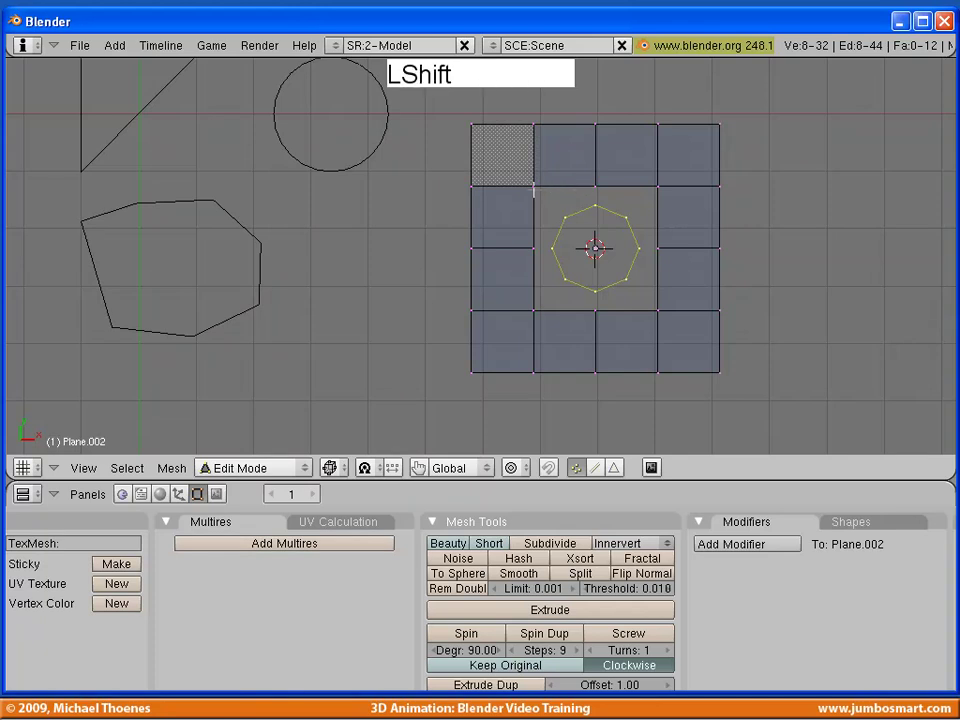
{"action": "right_click", "coordinate": [533, 186], "text": "shift"}
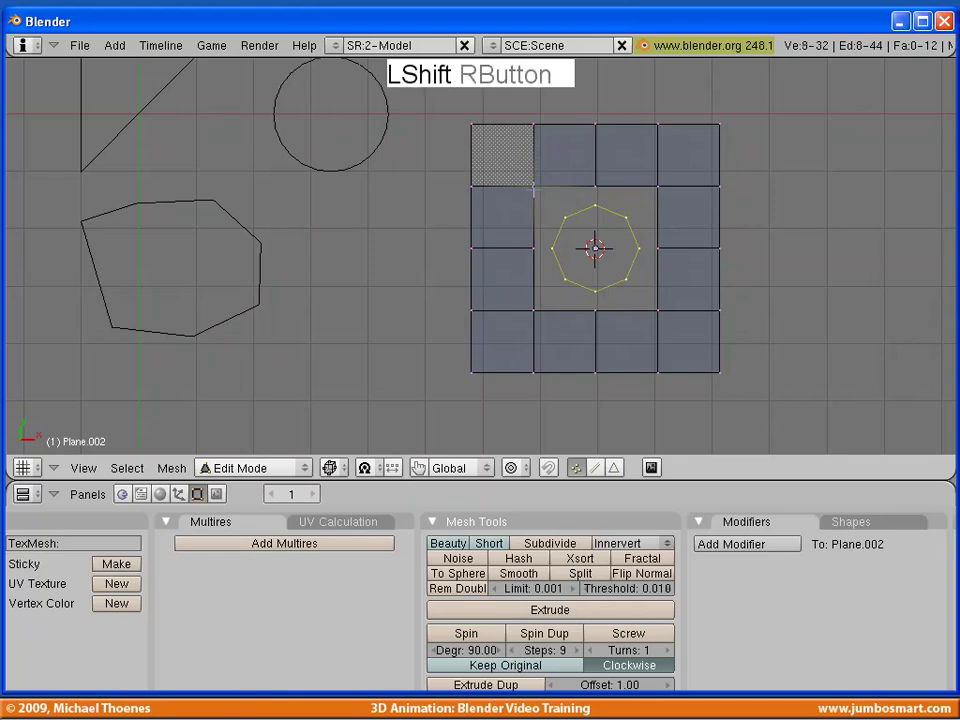
{"action": "right_click", "coordinate": [594, 186], "text": "shift"}
{"action": "right_click", "coordinate": [657, 187], "text": "shift"}
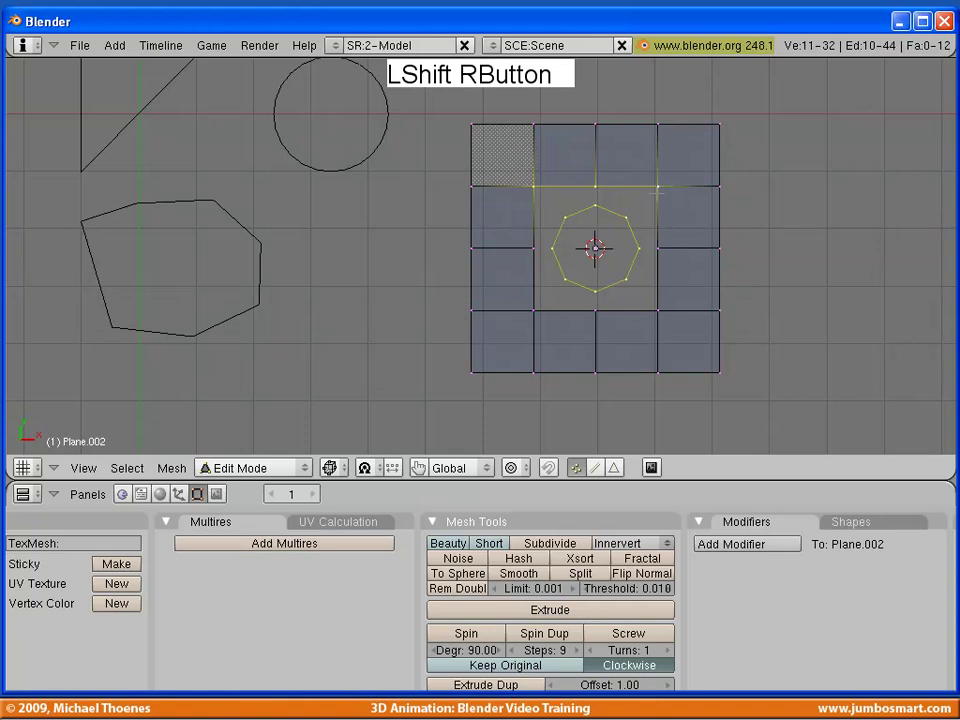
{"action": "right_click", "coordinate": [657, 248], "text": "shift"}
{"action": "right_click", "coordinate": [657, 310], "text": "shift"}
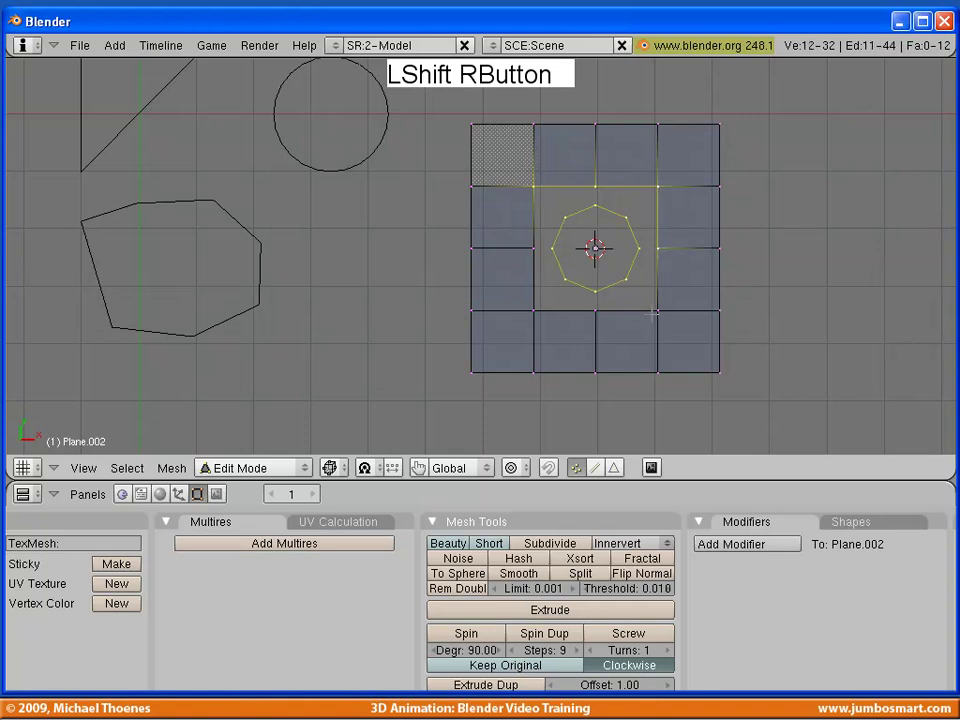
{"action": "right_click", "coordinate": [595, 312], "text": "shift"}
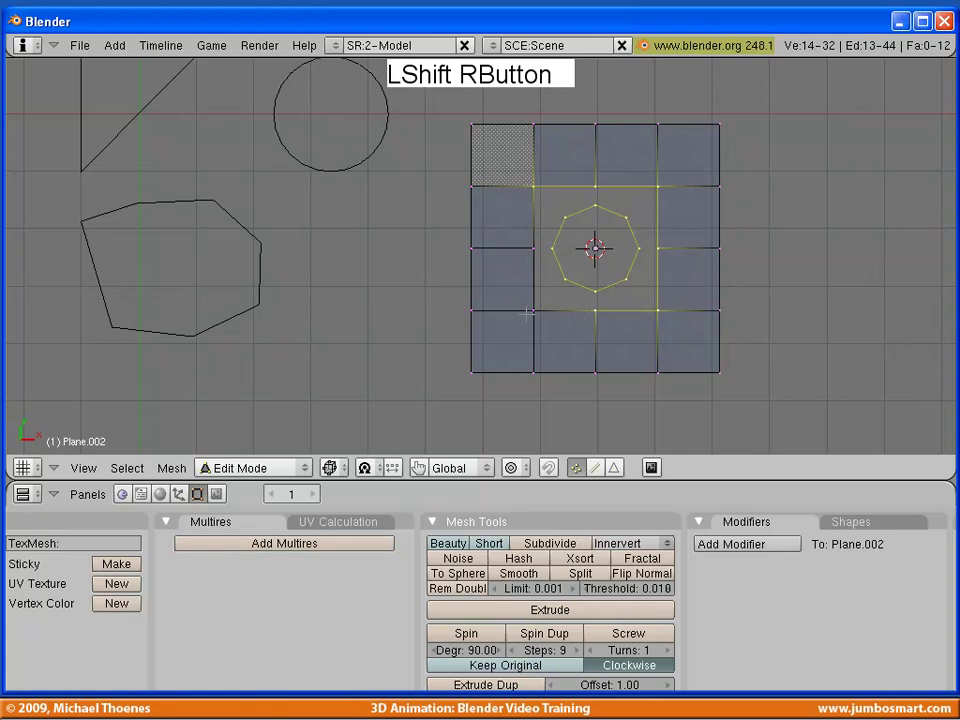
{"action": "right_click", "coordinate": [531, 311], "text": "shift"}
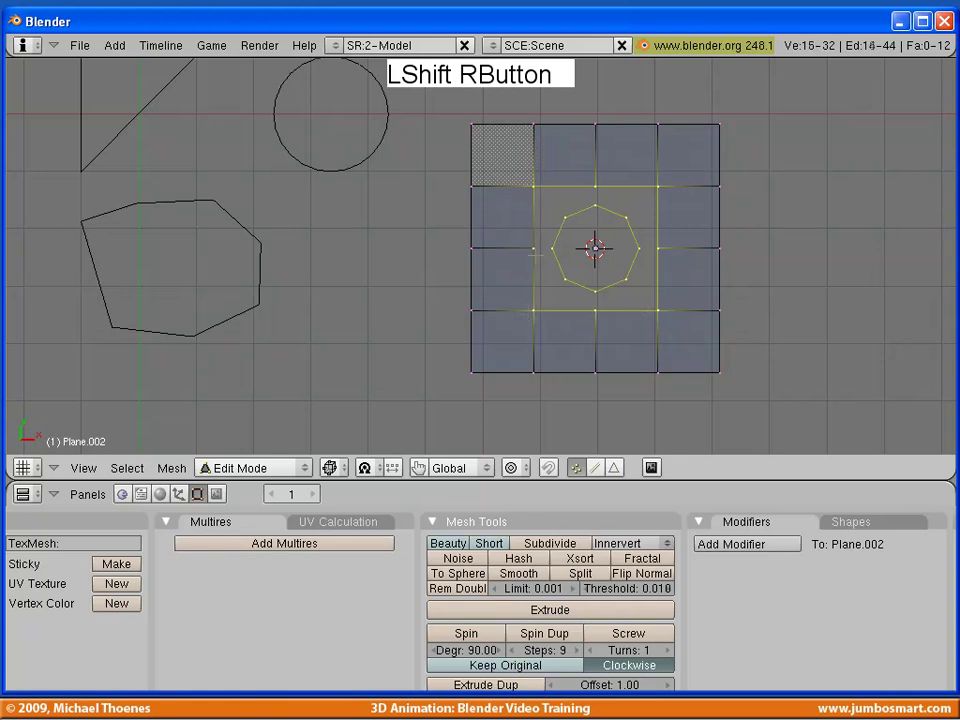
{"action": "right_click", "coordinate": [533, 248], "text": "shift"}
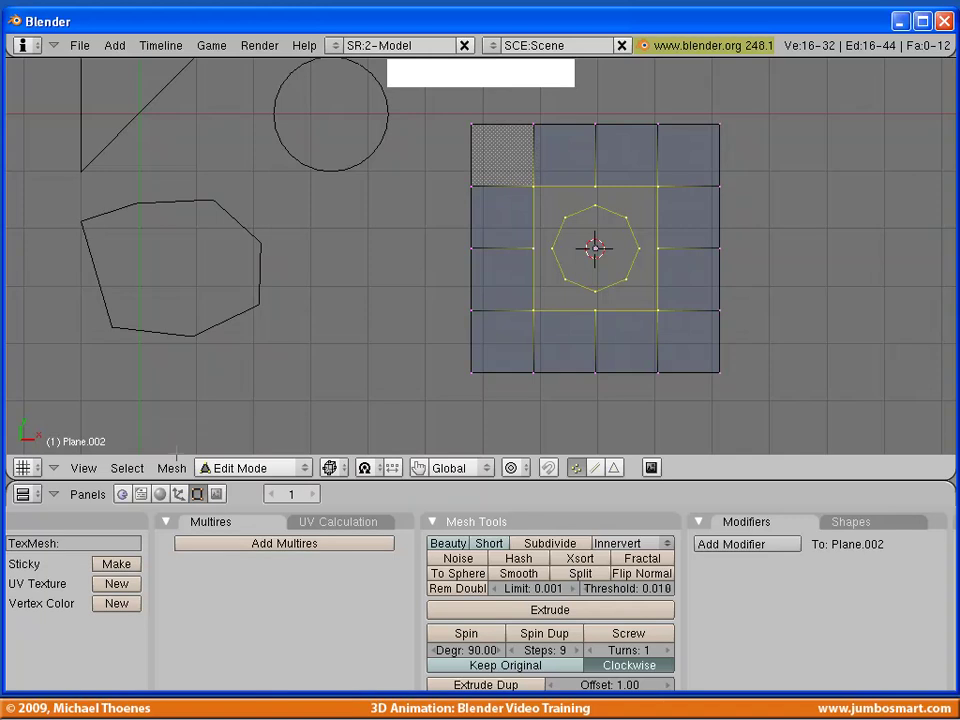
{"action": "left_click", "coordinate": [172, 468]}
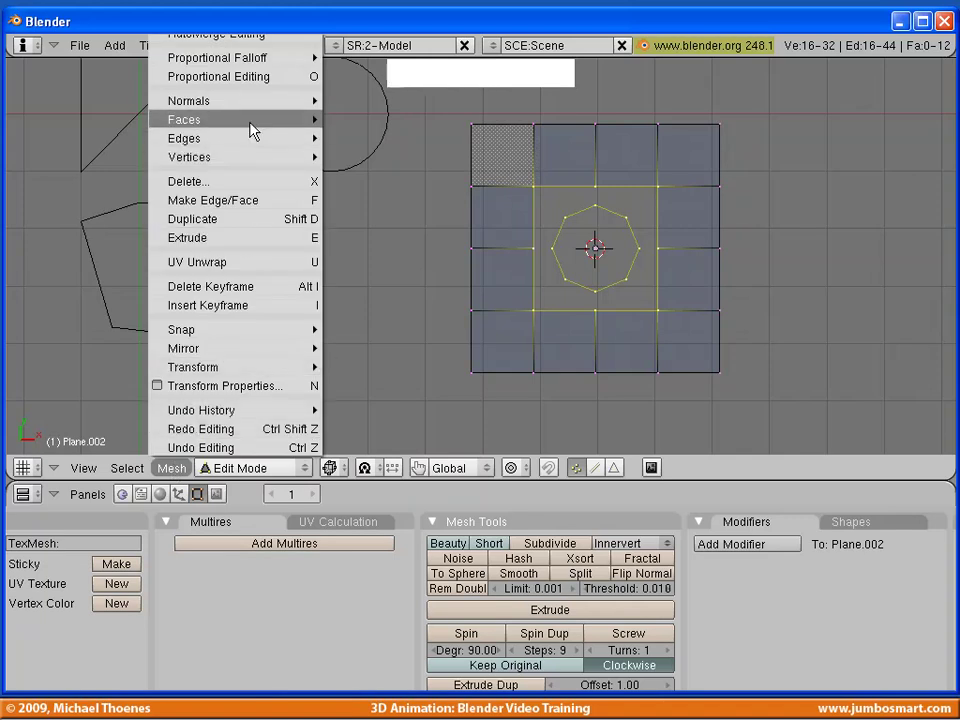
{"action": "mouse_move", "coordinate": [252, 130]}
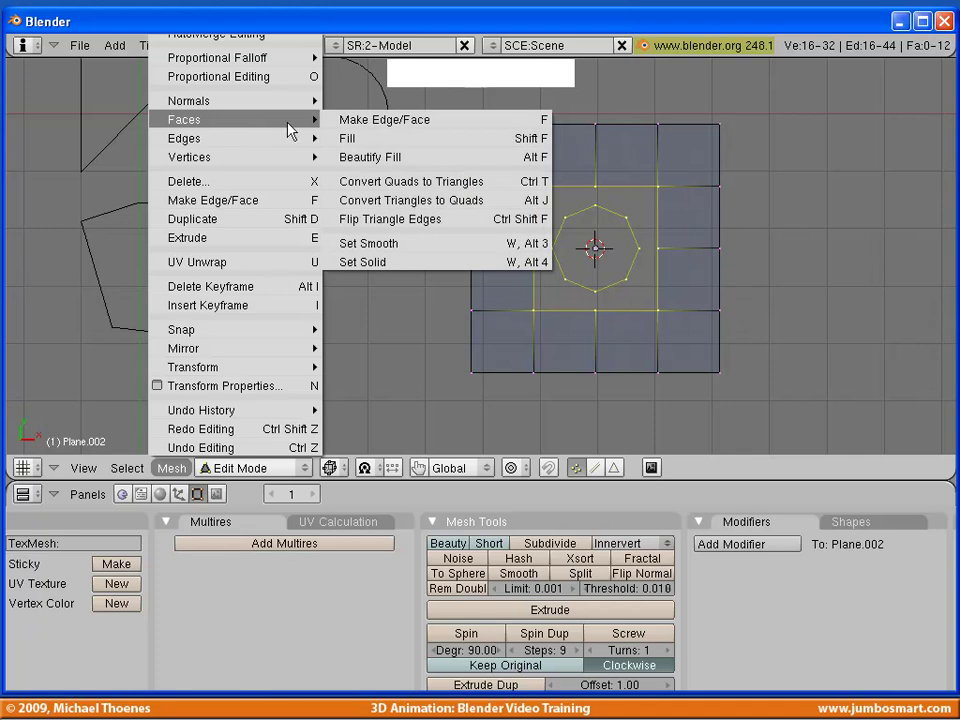
{"action": "left_click", "coordinate": [368, 139]}
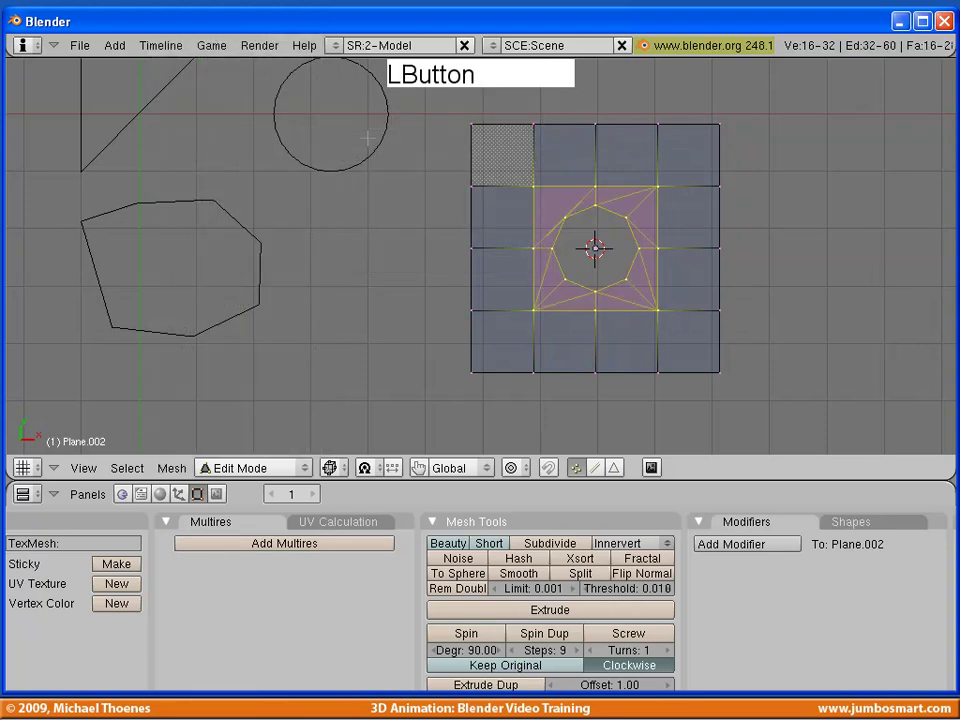
Step: Select the octagonal edge loop around the round opening and try scaling it down to about 0.78
{"action": "scroll", "coordinate": [380, 160], "scroll_direction": "up", "scroll_amount": 1}
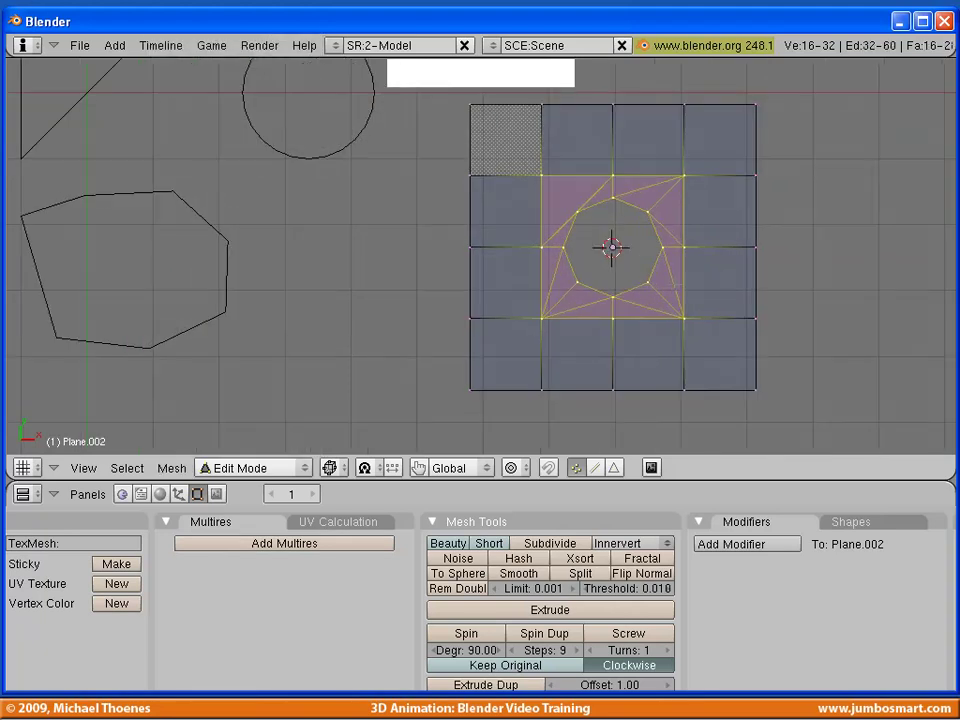
{"action": "scroll", "coordinate": [726, 260], "scroll_direction": "up", "scroll_amount": 2}
{"action": "middle_click_drag", "start_coordinate": [726, 260], "coordinate": [585, 246], "text": "shift"}
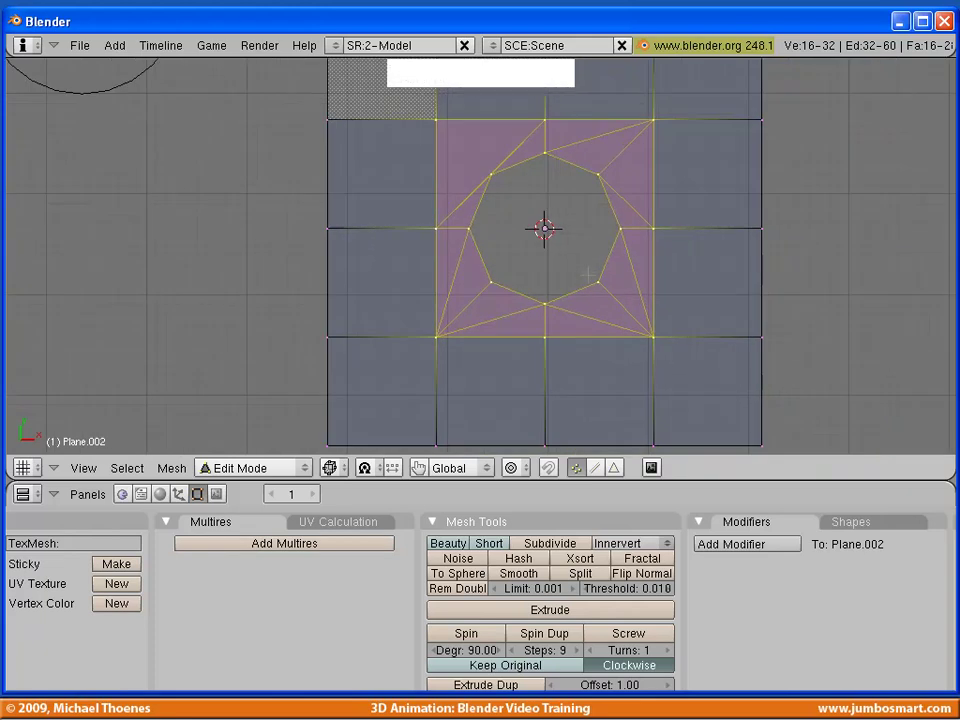
{"action": "key", "text": "alt"}
{"action": "right_click", "coordinate": [597, 282], "text": "alt"}
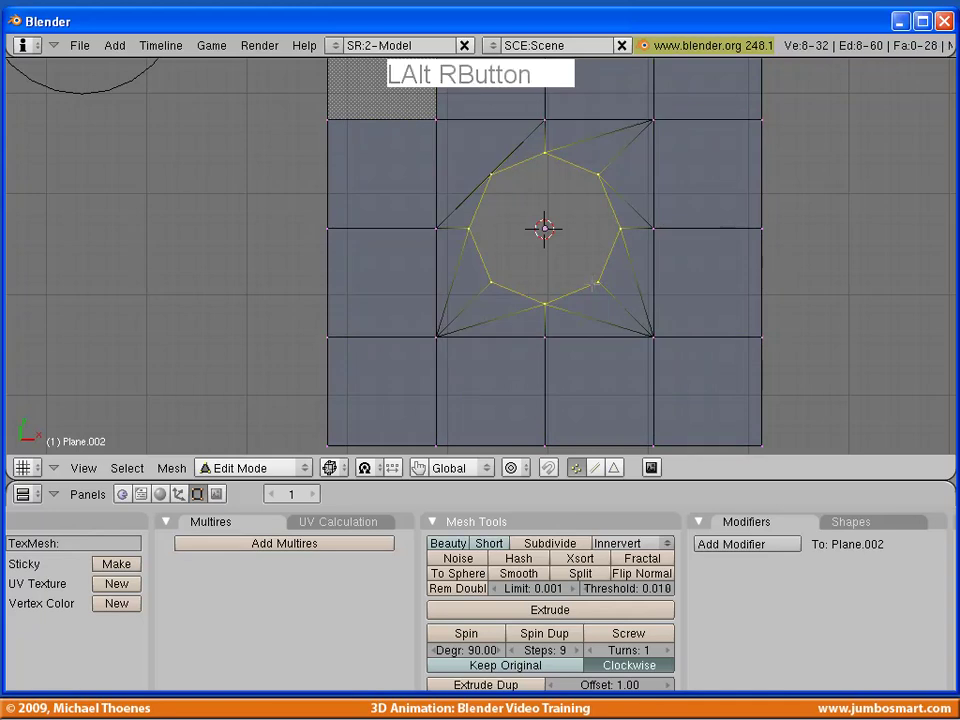
{"action": "key", "text": "s"}
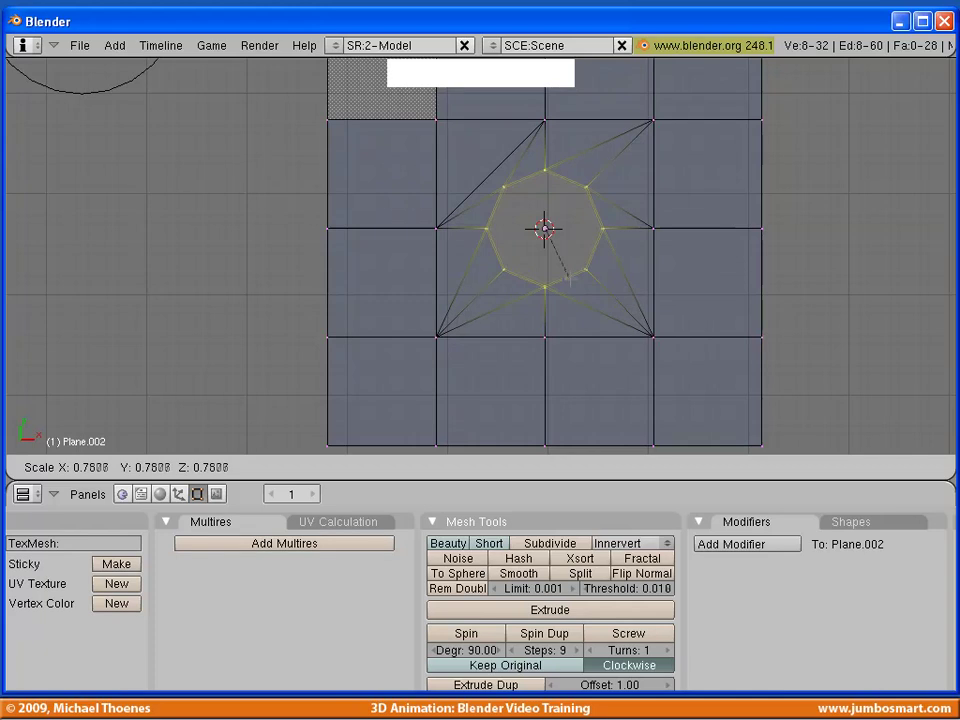
{"action": "right_click", "coordinate": [569, 280]}
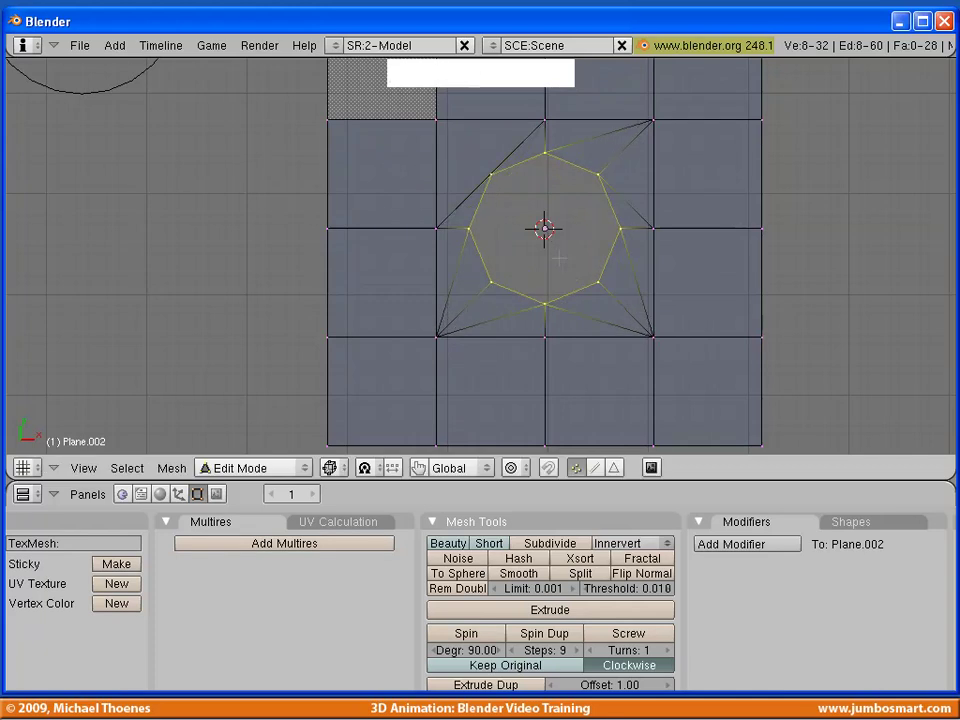
{"action": "scroll", "coordinate": [563, 263], "scroll_direction": "down", "scroll_amount": 2}
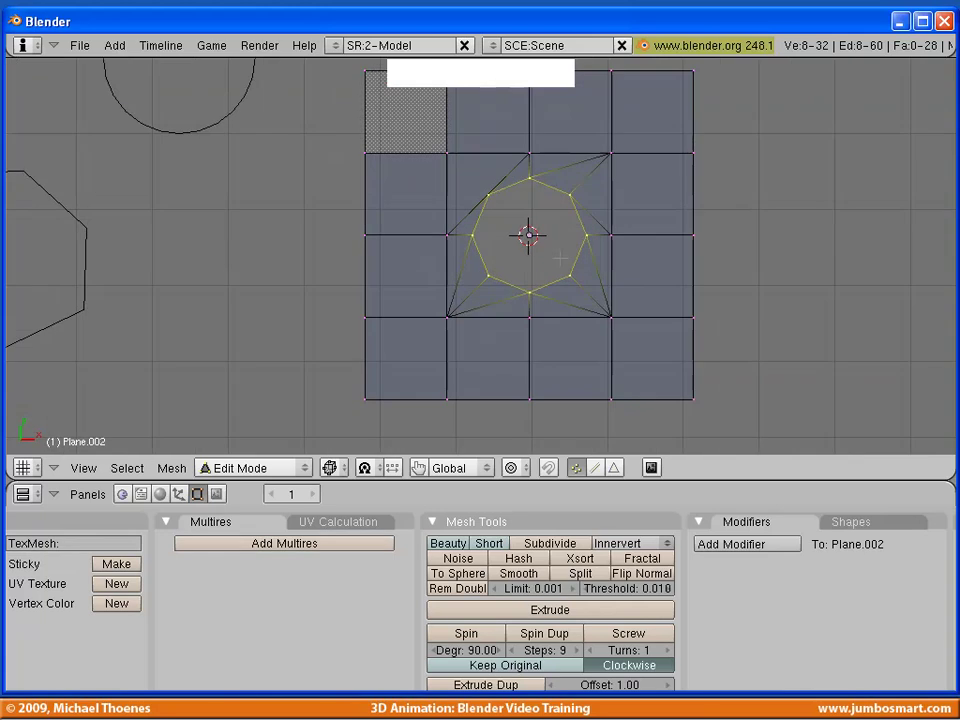
Step: Select the plane's entire mesh and apply Beautify Fill twice to even out the triangles around the round opening
{"action": "key", "text": "a"}
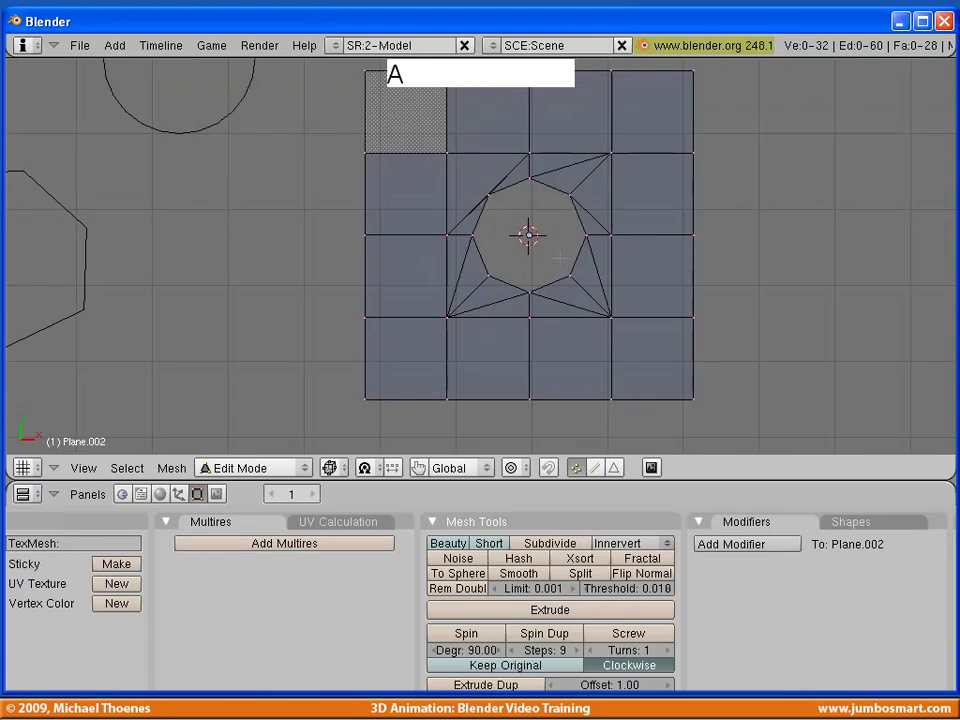
{"action": "key", "text": "a"}
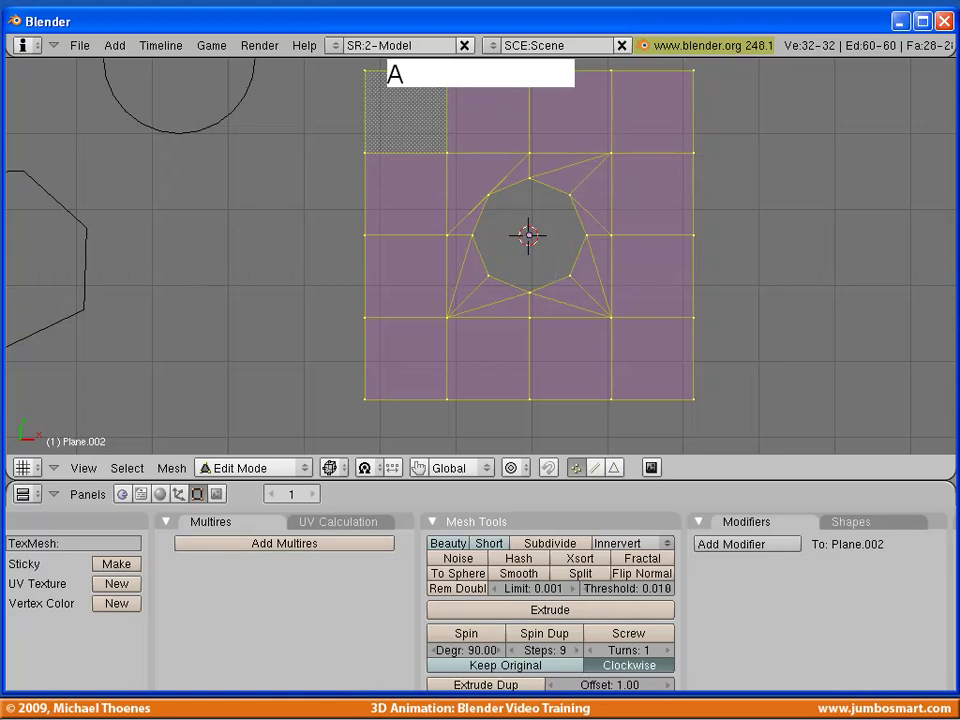
{"action": "left_click", "coordinate": [165, 472]}
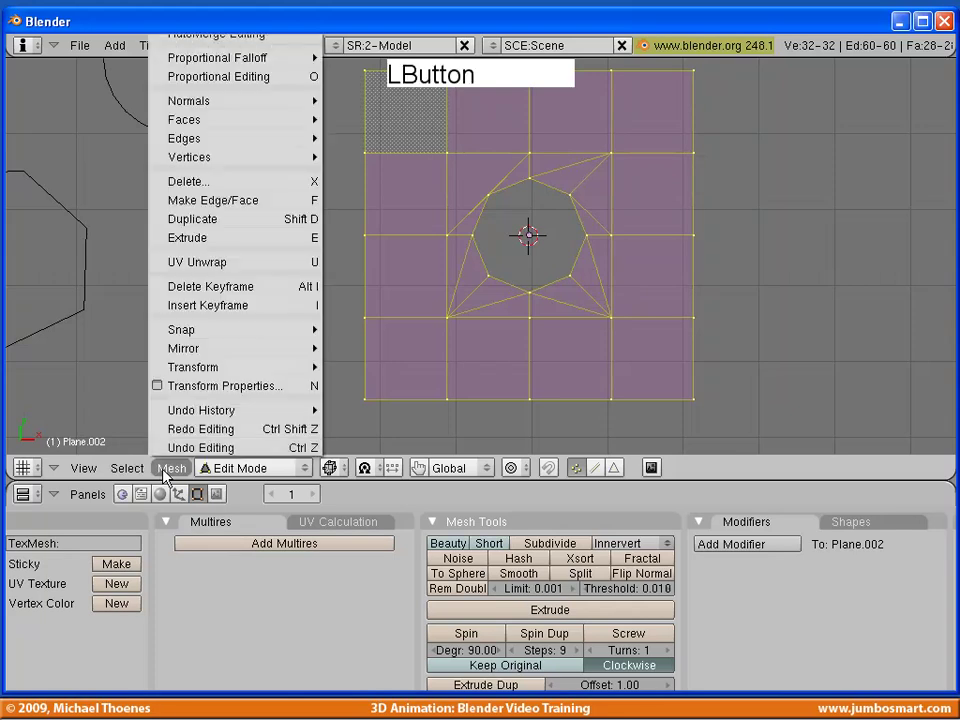
{"action": "left_click", "coordinate": [250, 122]}
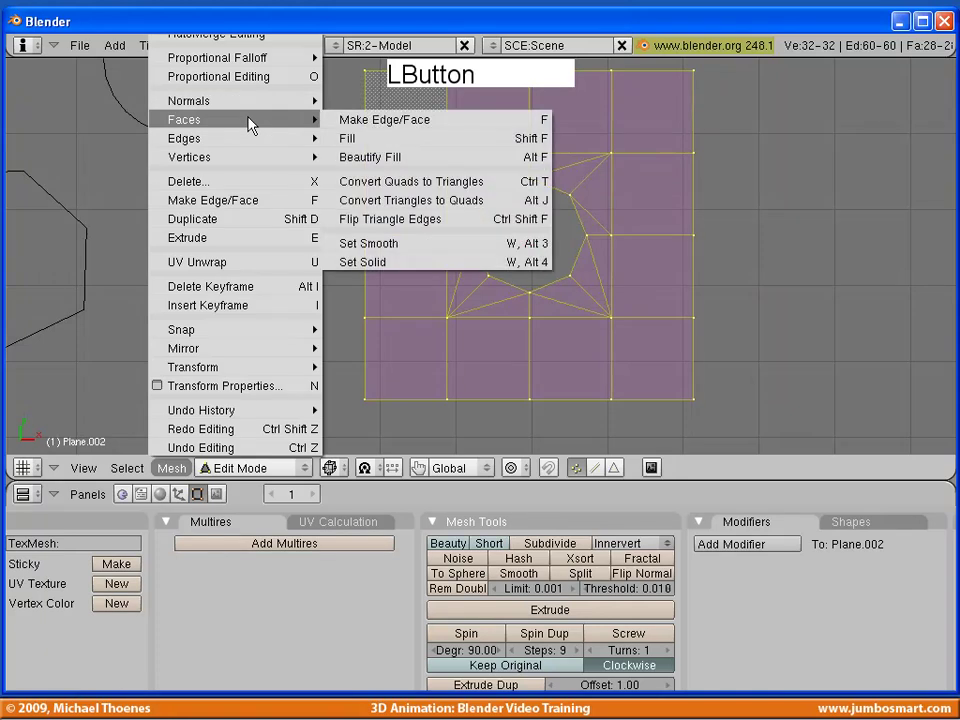
{"action": "left_click", "coordinate": [376, 160]}
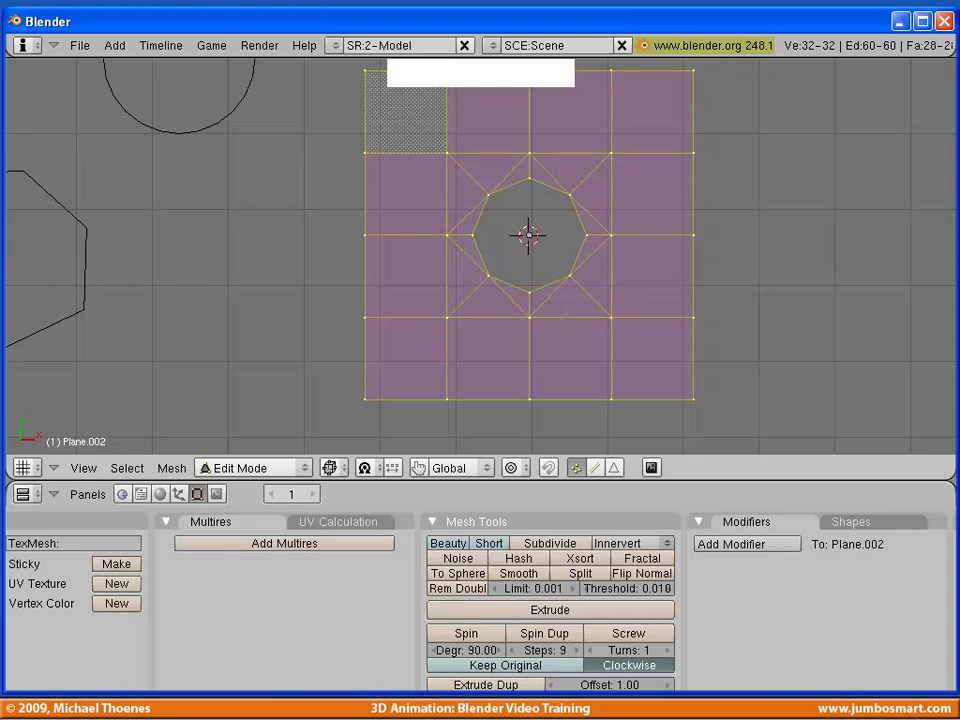
{"action": "left_click", "coordinate": [171, 468]}
{"action": "mouse_move", "coordinate": [200, 119]}
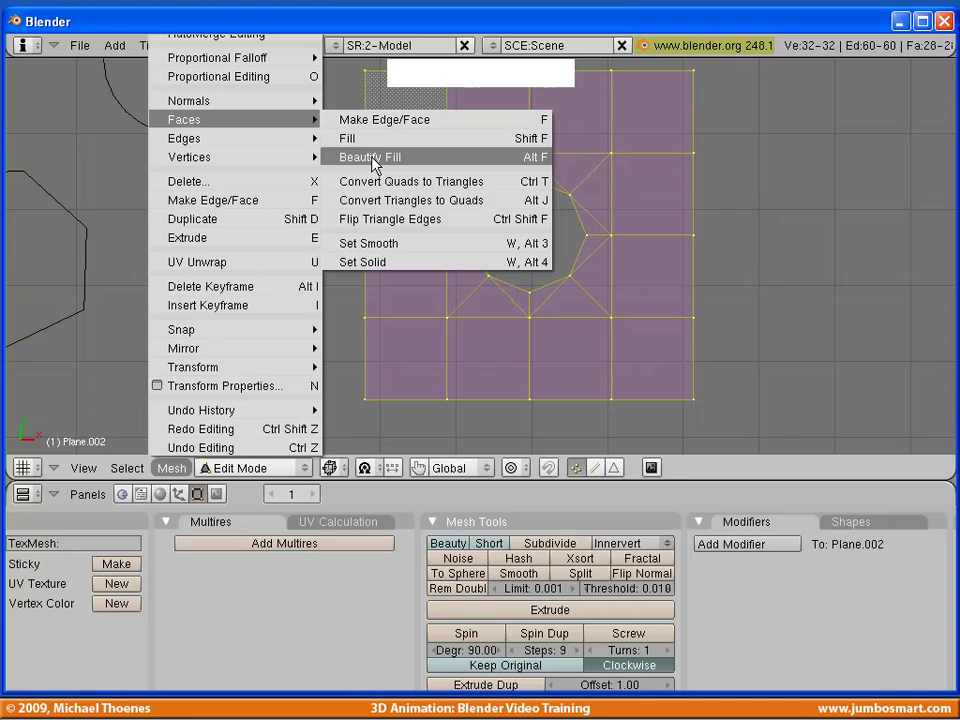
{"action": "left_click", "coordinate": [372, 158]}
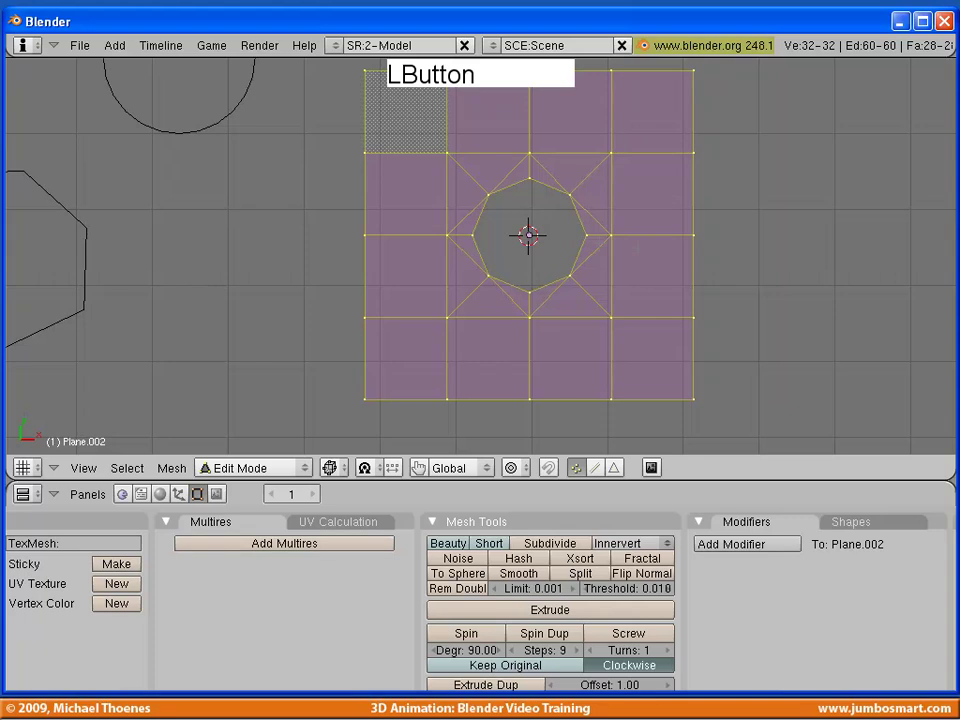
Step: Return the plane to Object Mode and switch the viewport to solid shading
{"action": "middle_click_drag", "start_coordinate": [639, 259], "coordinate": [639, 277], "text": "shift"}
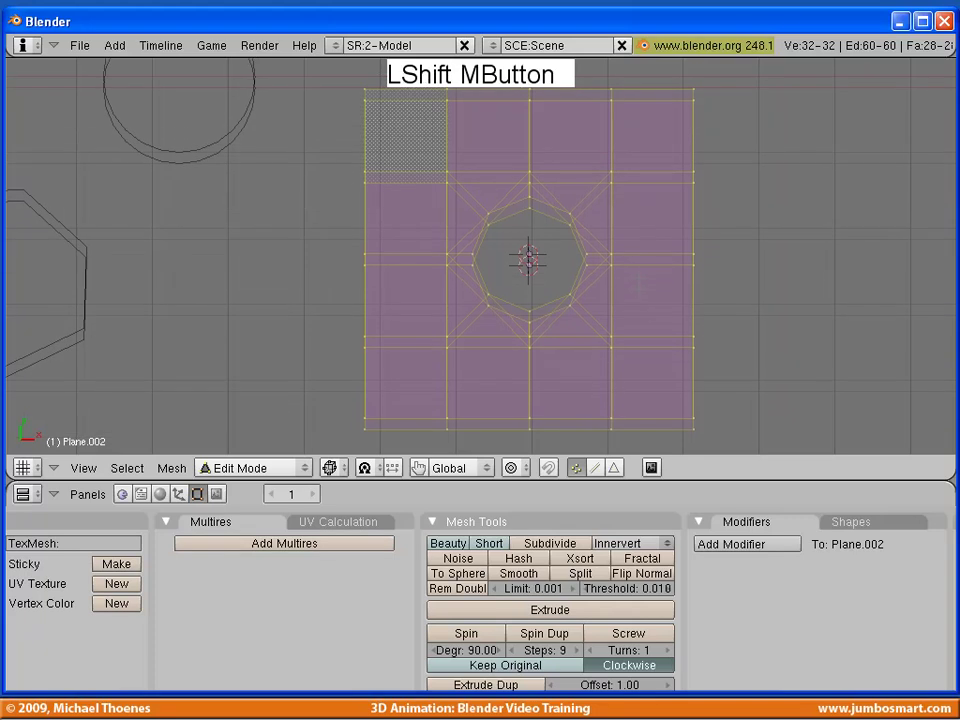
{"action": "key", "text": "Tab"}
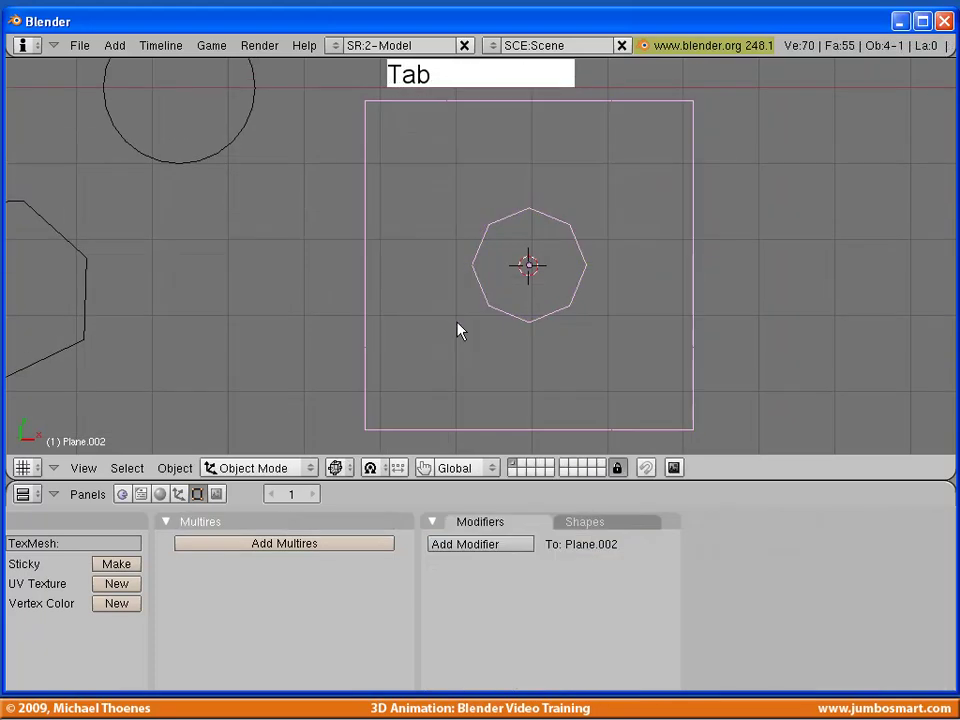
{"action": "key", "text": "z"}
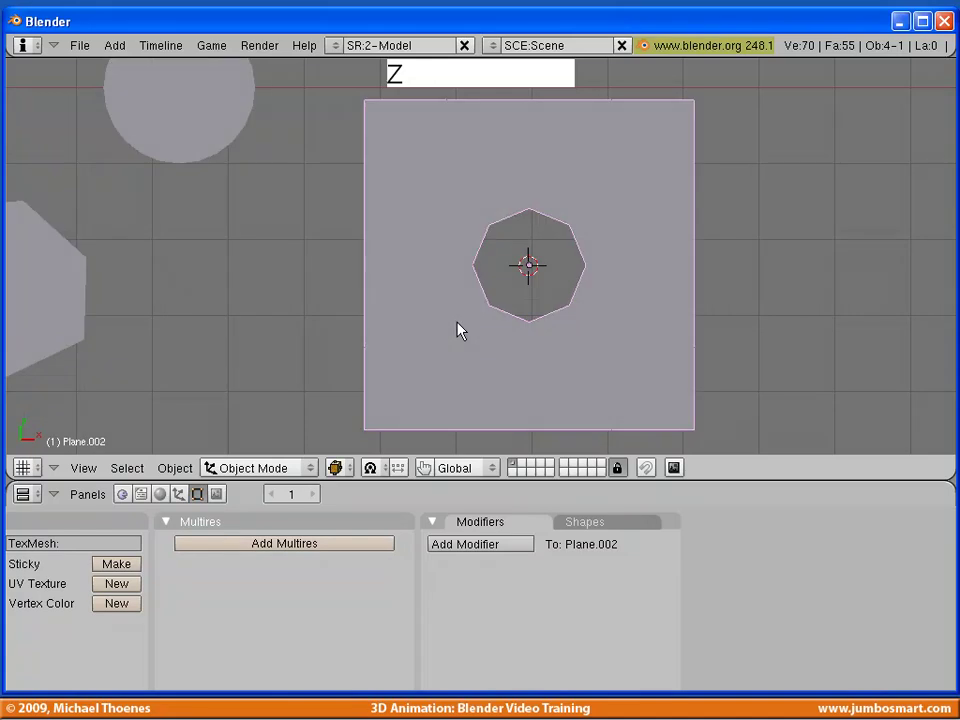